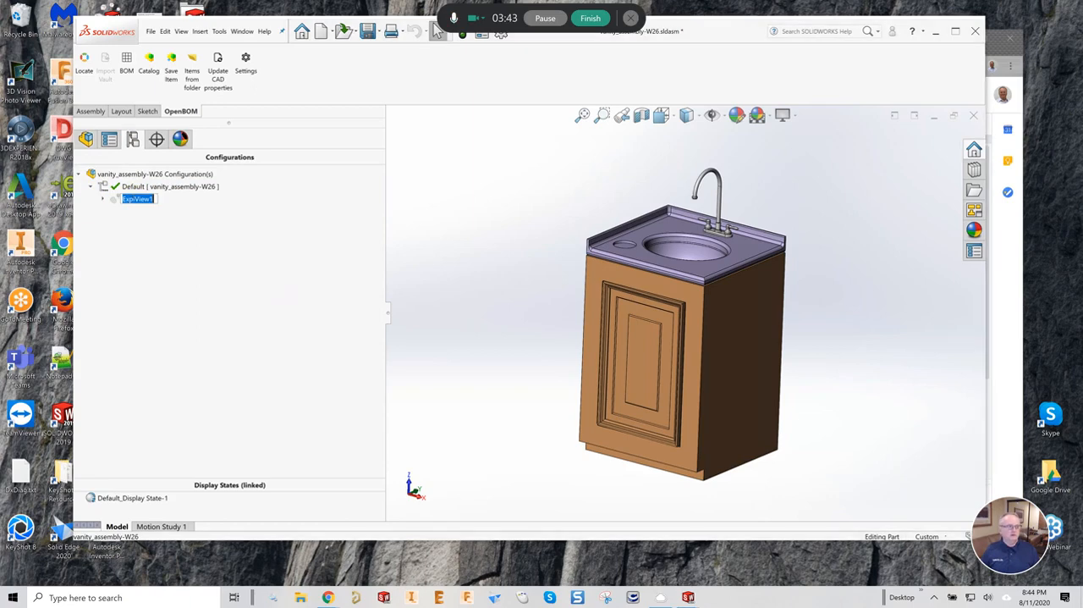
- Return to the vanity assembly's component tree and accept the OpenBOM settings with Multi level BOM as the BOM type
left_click(119, 188)
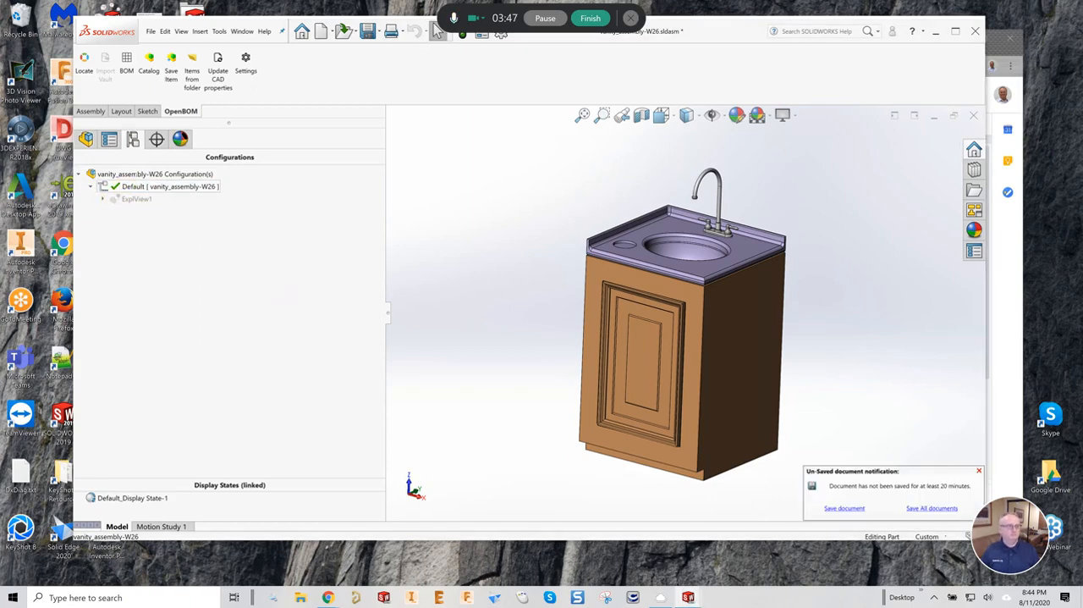
left_click(86, 139)
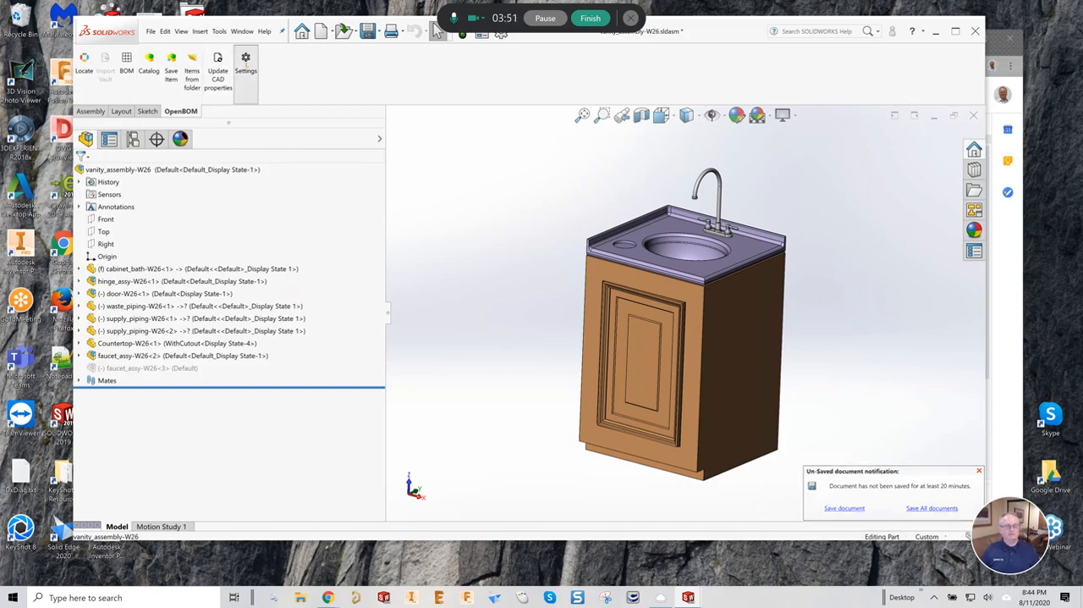
left_click(246, 62)
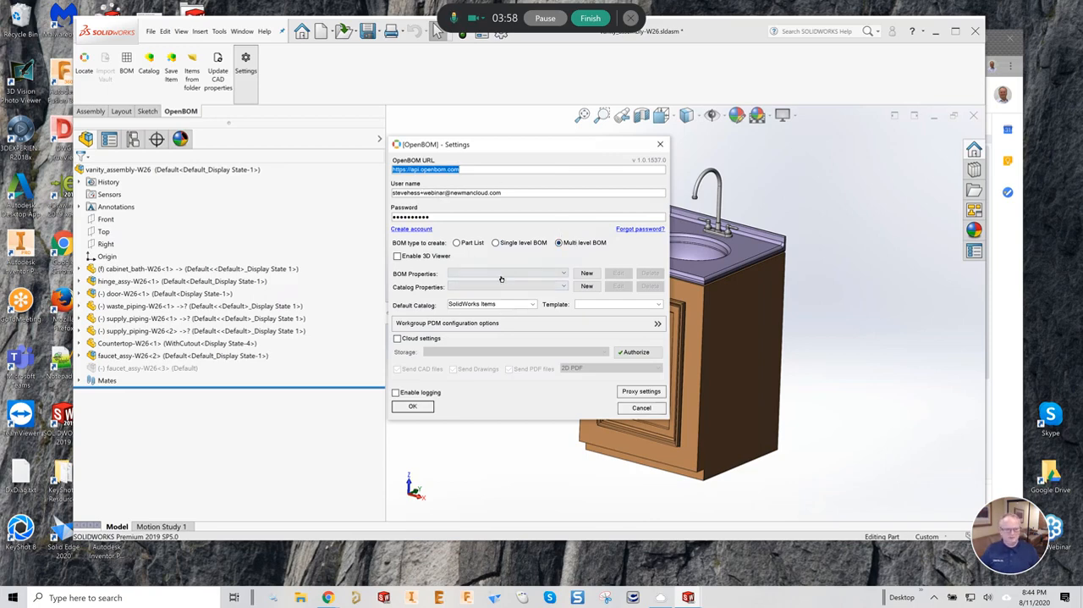
left_click(424, 408)
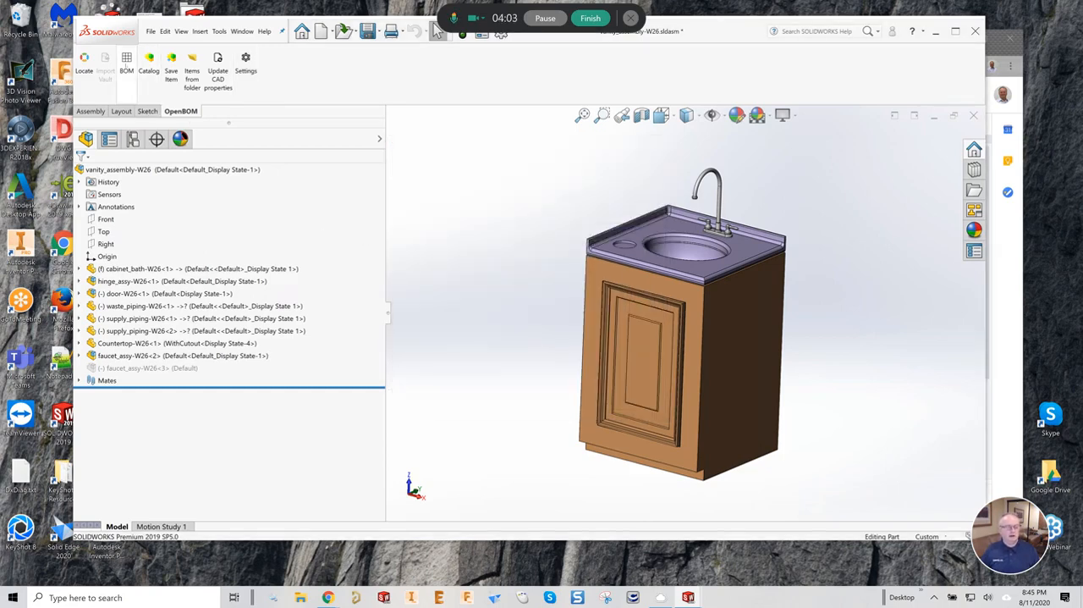
- Create the multi-level BOM for vanity_assembly-W26 with its parts written to the SolidWorks Items catalog, and open it in OpenBOM
left_click(127, 61)
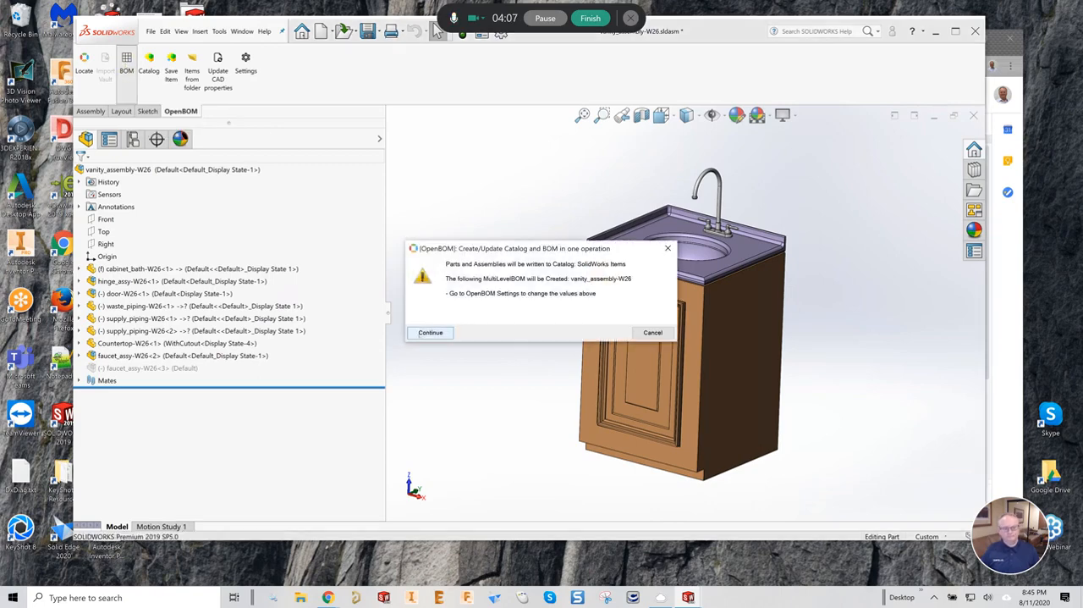
left_click(429, 332)
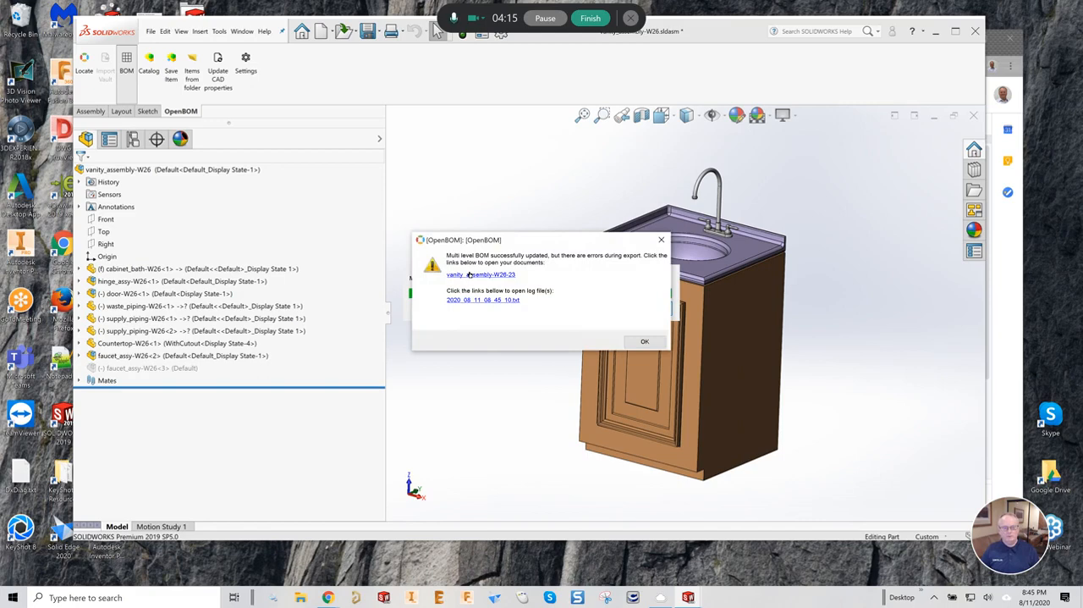
left_click(469, 275)
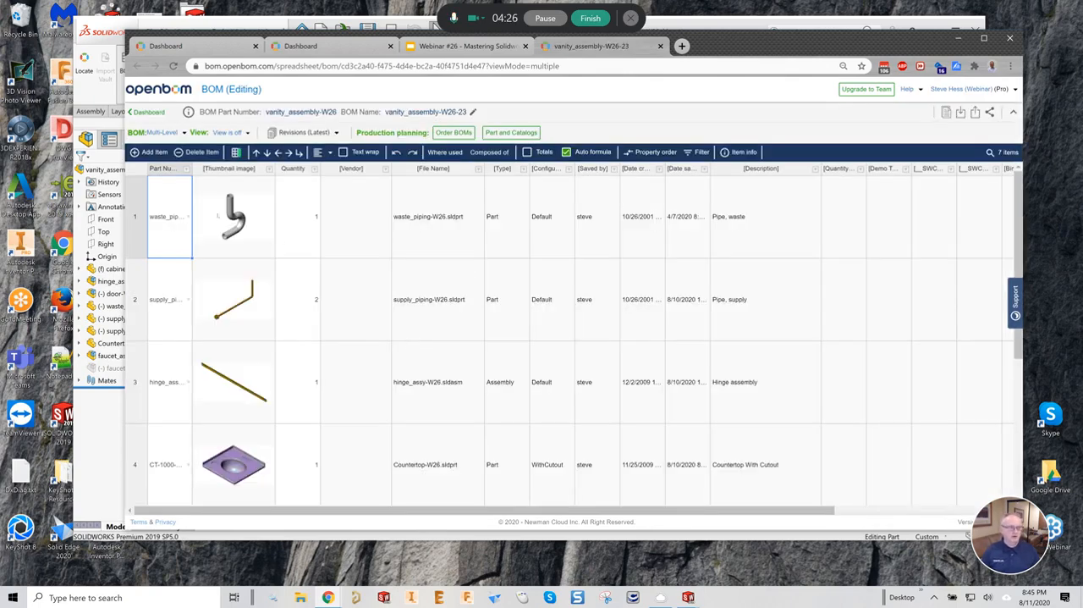
- Widen the BOM table's Part Number column to show full names and turn on text wrapping
left_click_drag(192, 169, 209, 168)
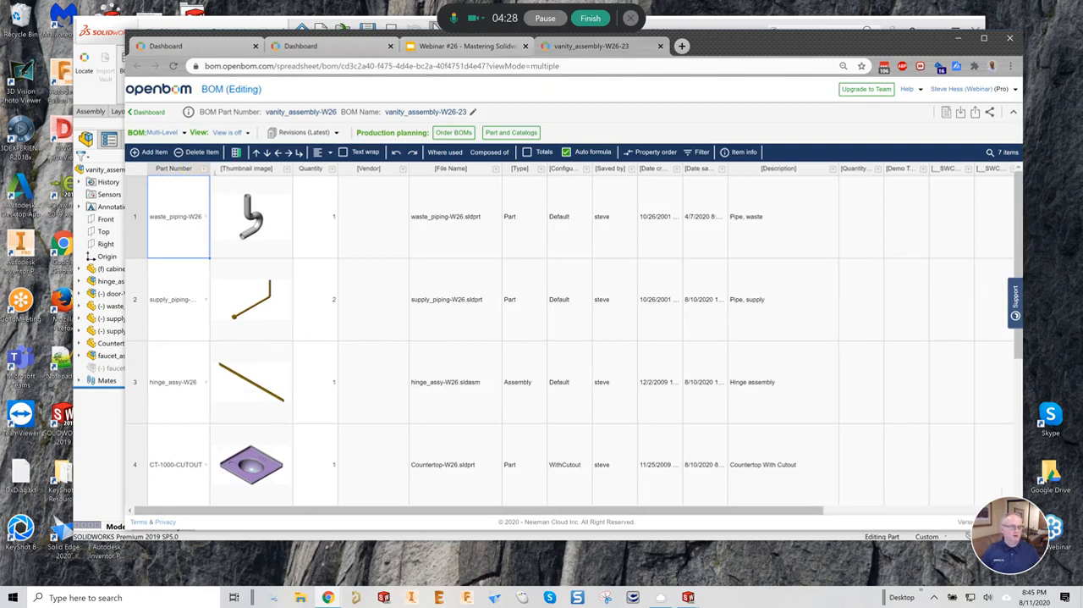
left_click(344, 152)
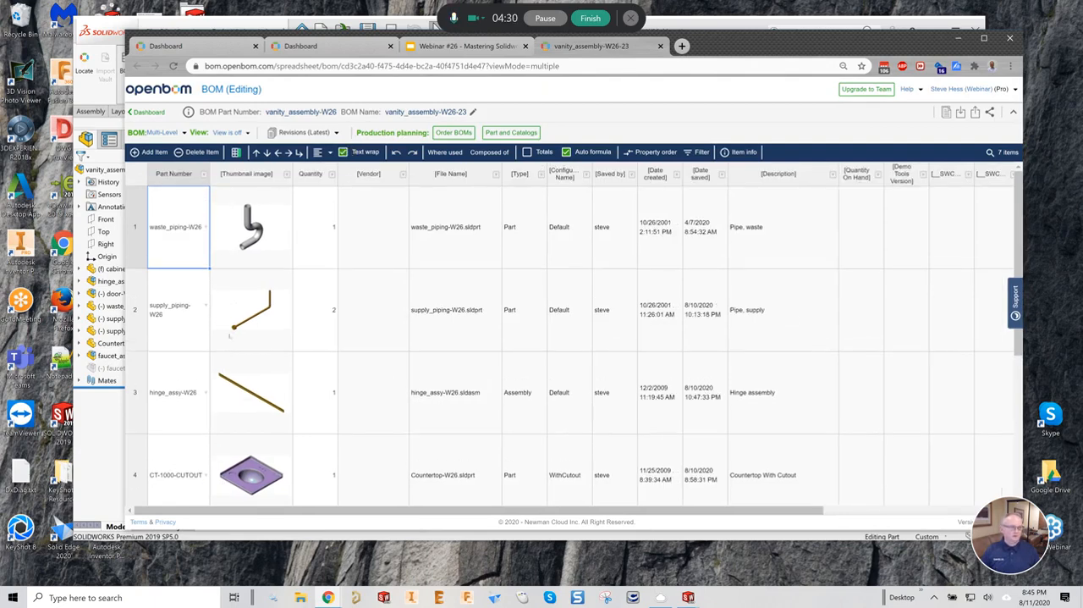
- Review the BOM items, expanding the door-W26 and PF1 faucet subassemblies to show their components
scroll(571, 339, "down", 2)
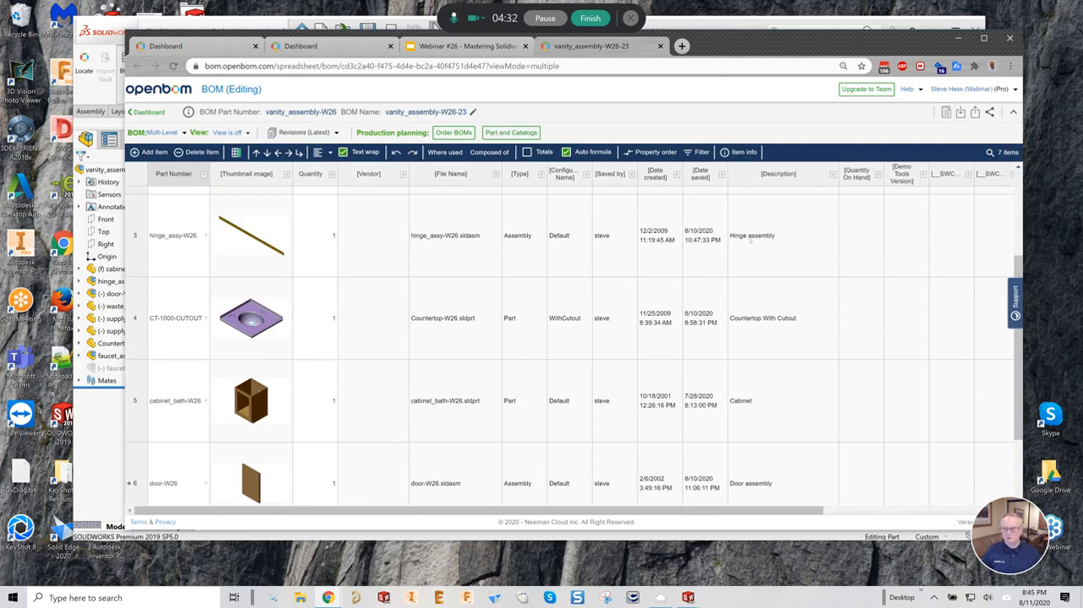
scroll(214, 405, "down", 1)
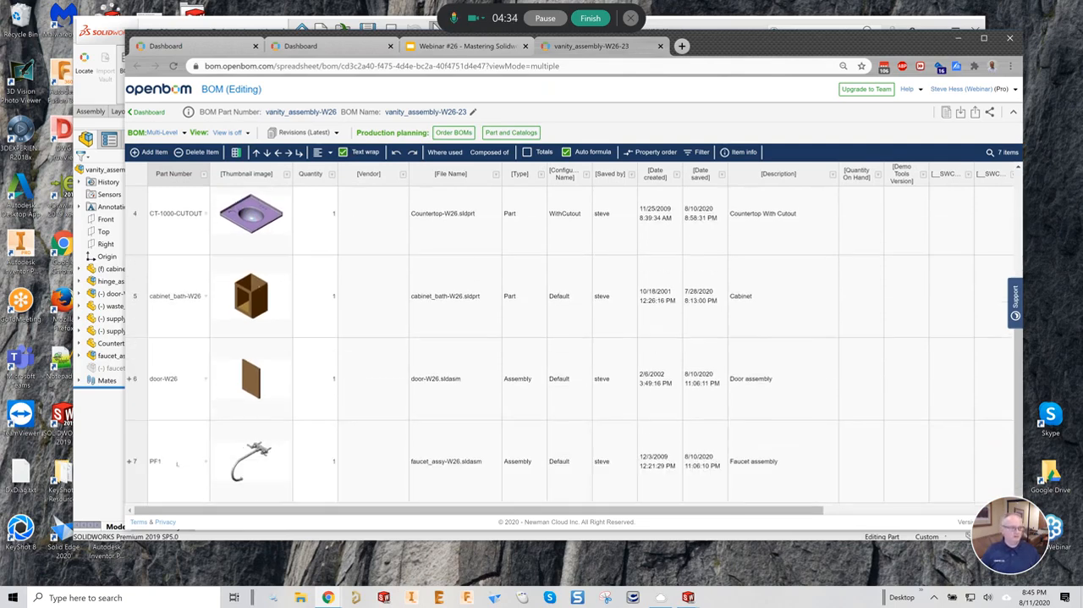
left_click(131, 378)
scroll(145, 457, "down", 3)
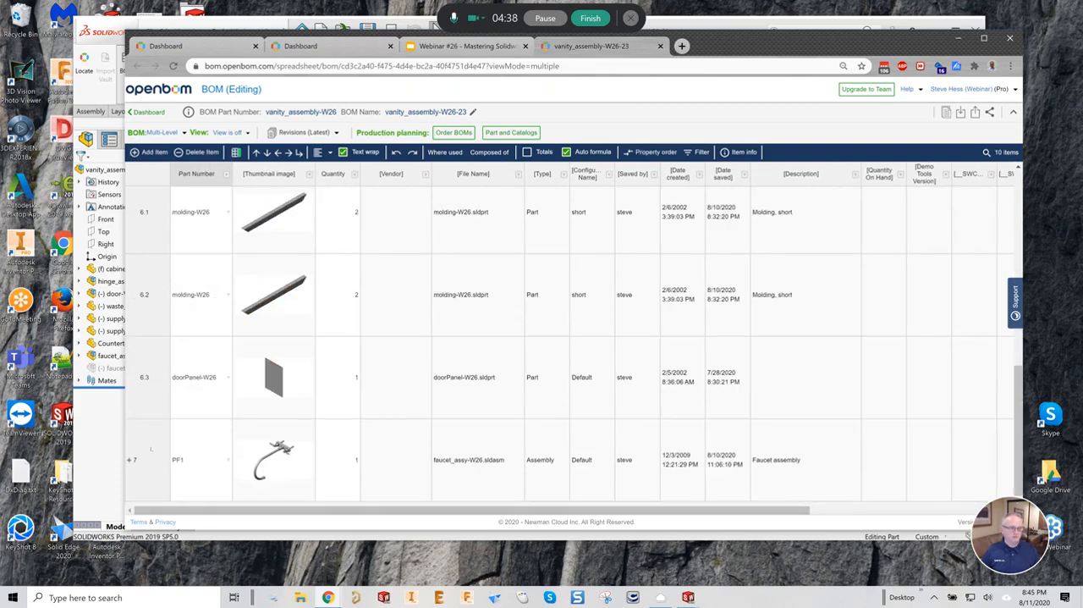
left_click(129, 459)
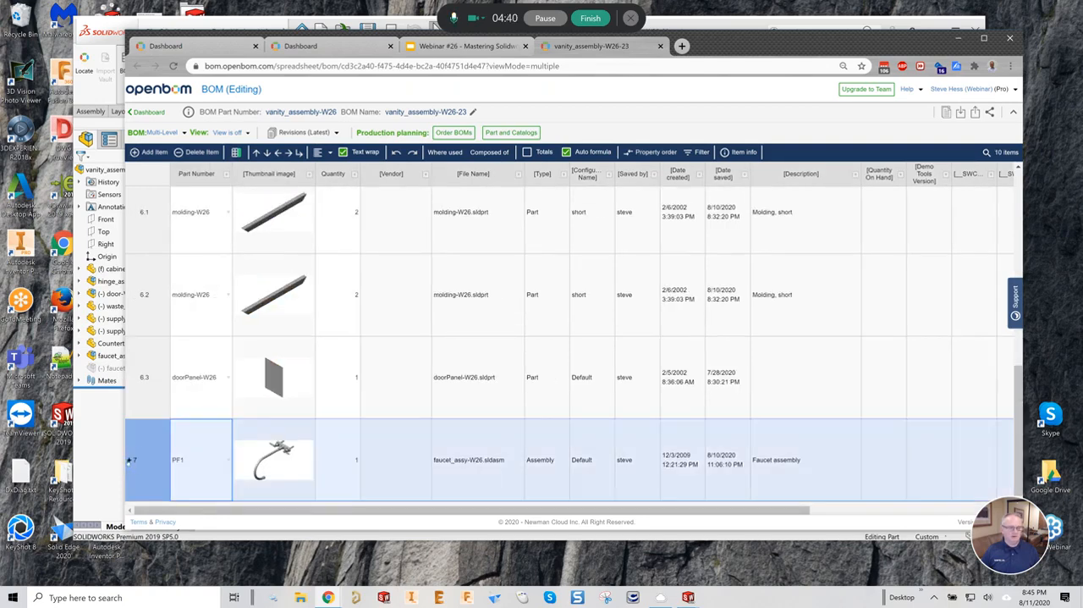
left_click(130, 459)
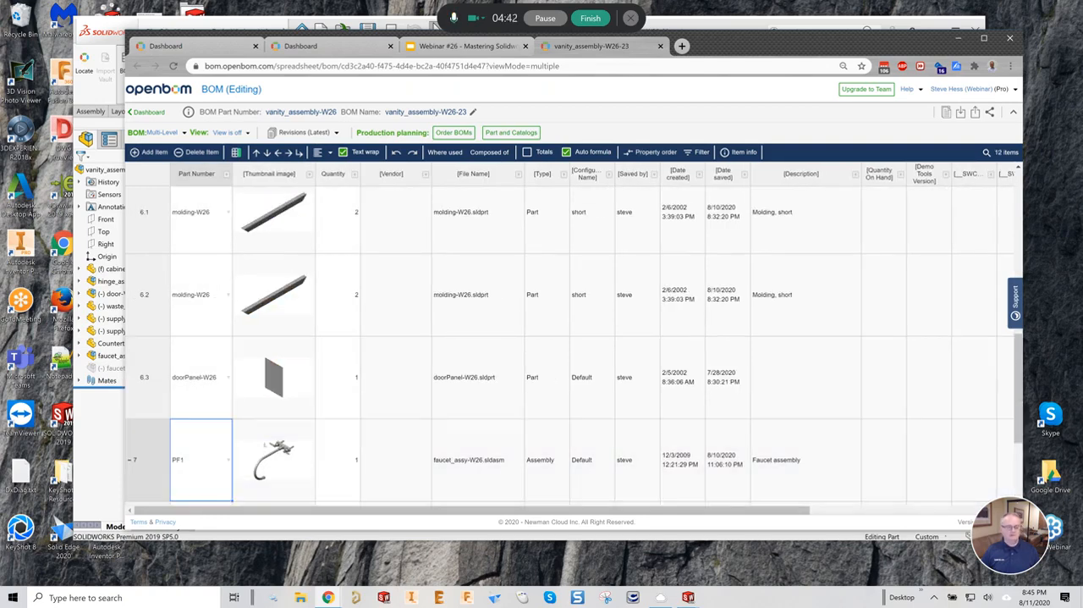
scroll(270, 436, "up", 10)
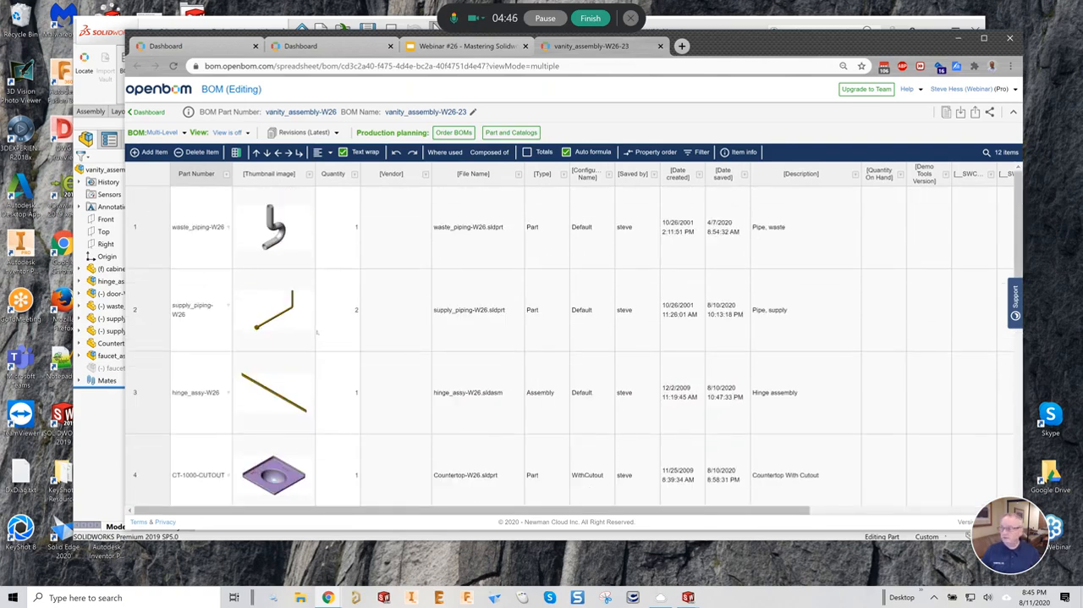
- Switch back to SOLIDWORKS and dismiss the BOM export message
left_click(107, 427)
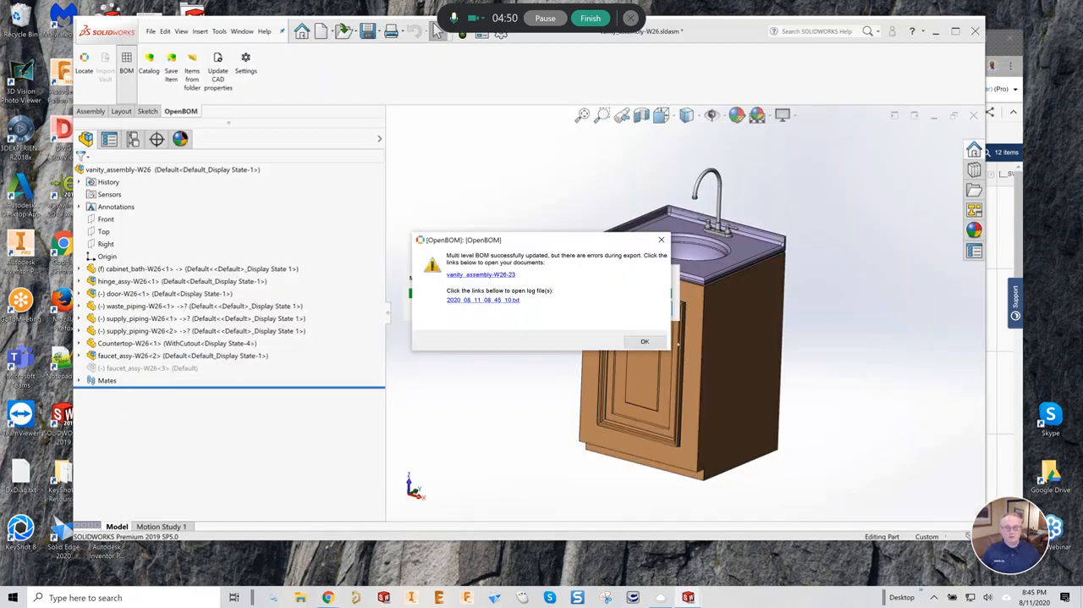
left_click(645, 341)
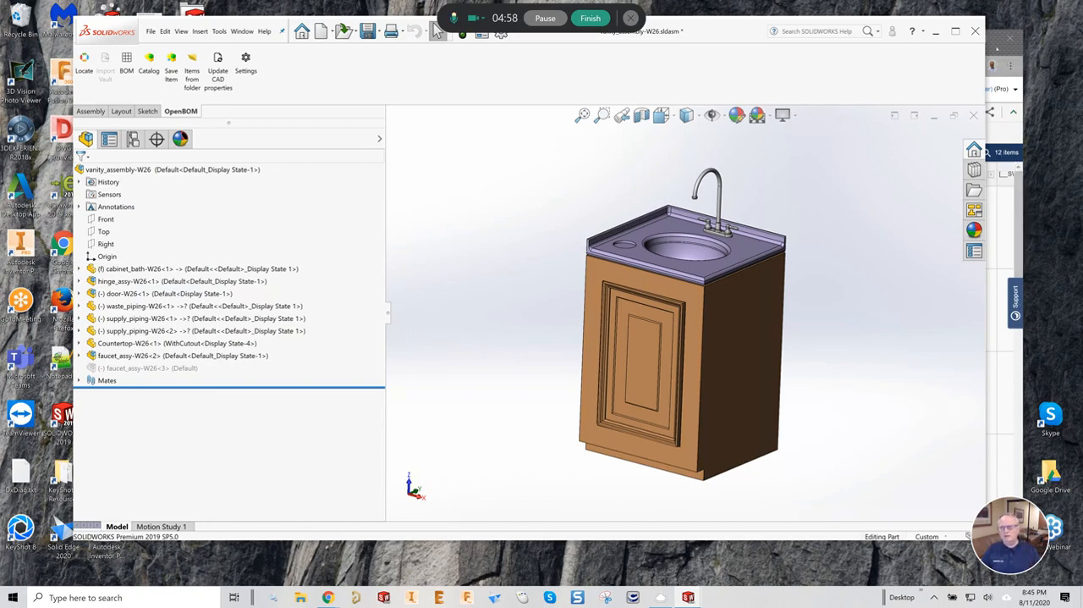
- Switch to the Webinar #26 presentation in the browser and show the Lesson #2 slide on how Solidworks configurations influence OpenBOM
left_click(990, 38)
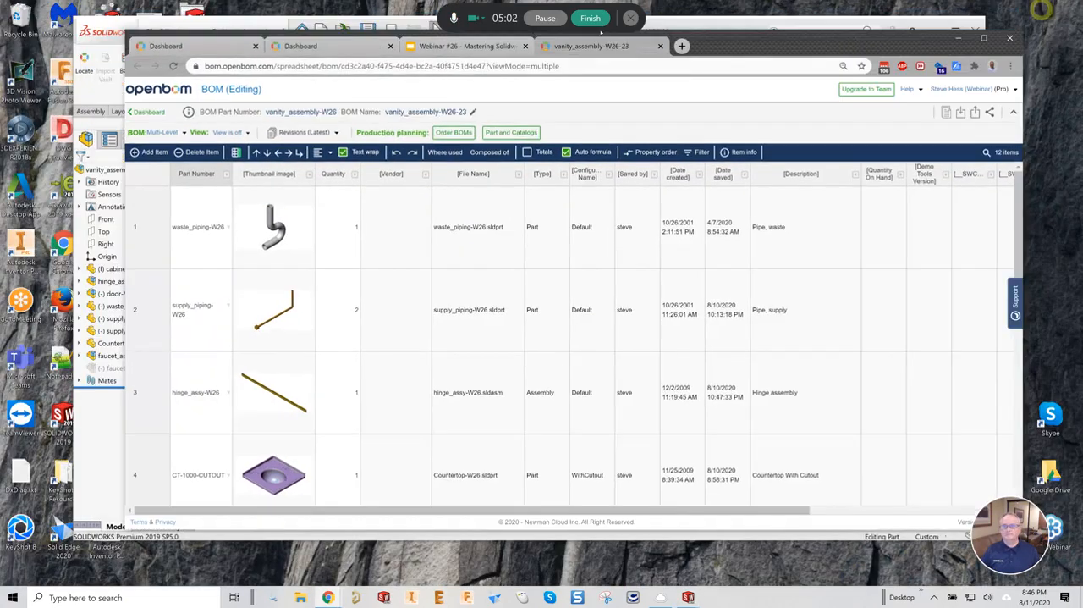
left_click(1044, 7)
left_click(450, 46)
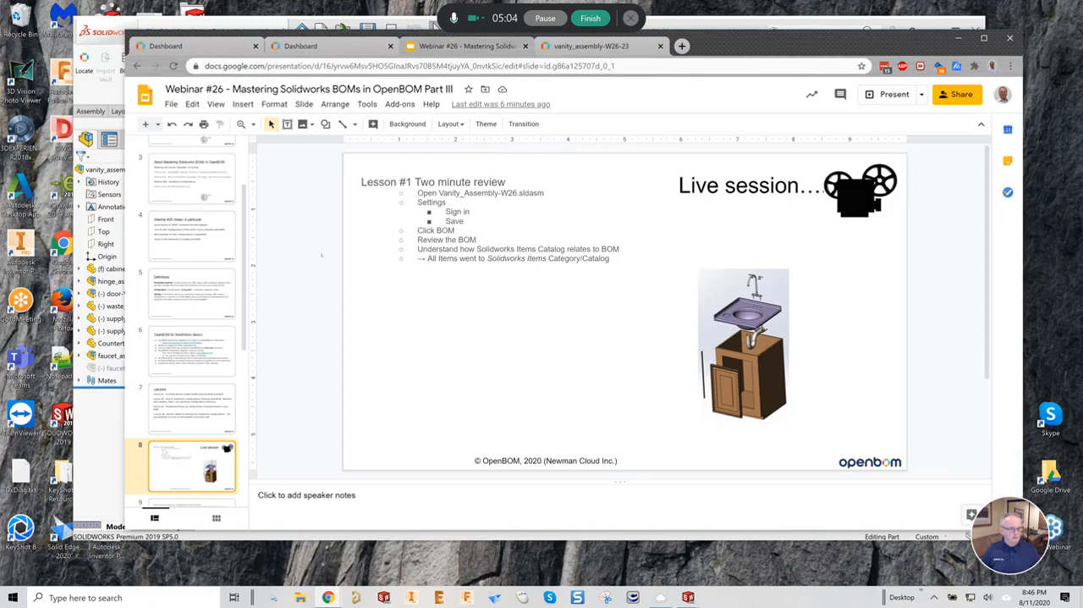
scroll(186, 322, "down", 3)
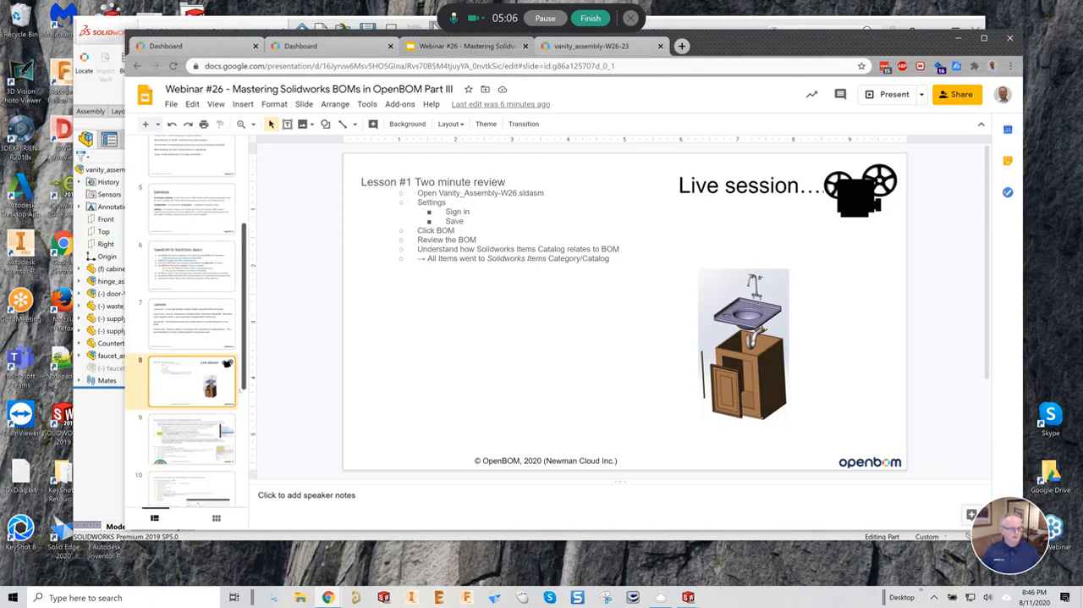
left_click(197, 421)
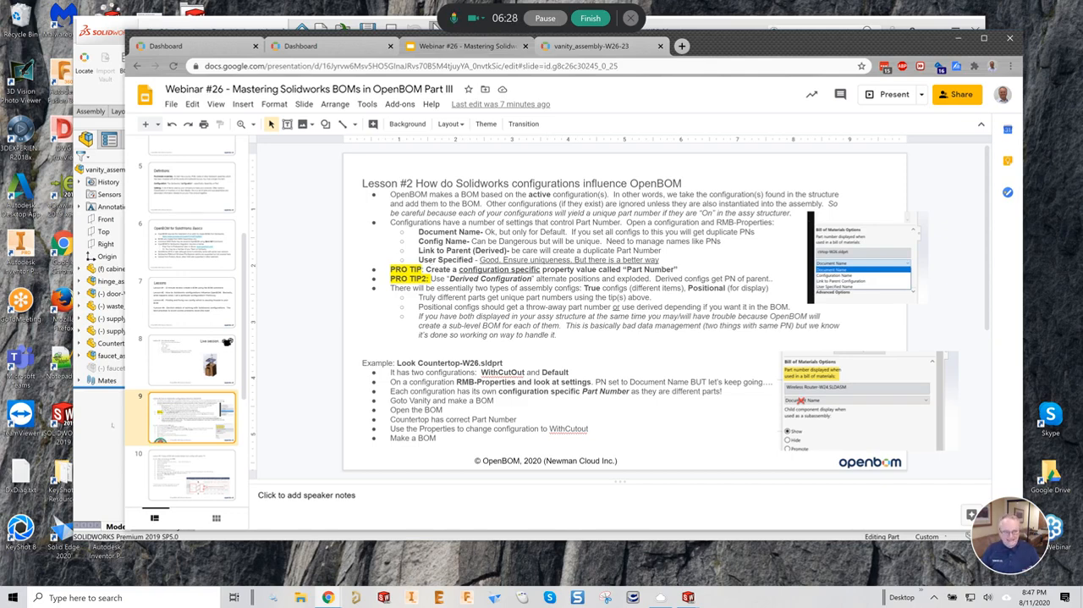
- Switch back to SOLIDWORKS and bring up the open part Countertop-W26.sldprt
left_click(111, 423)
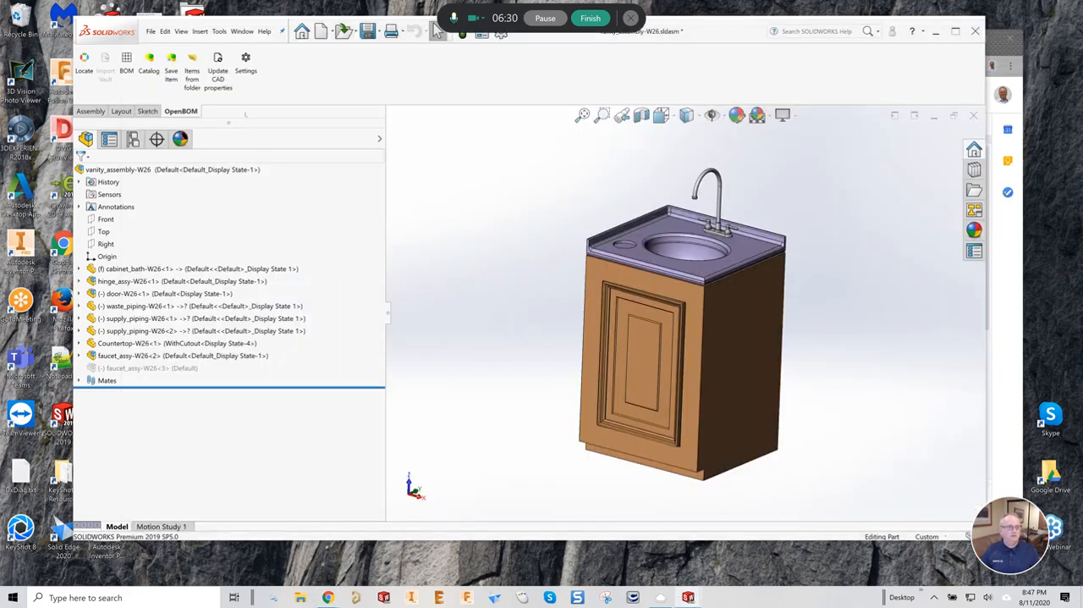
left_click(242, 32)
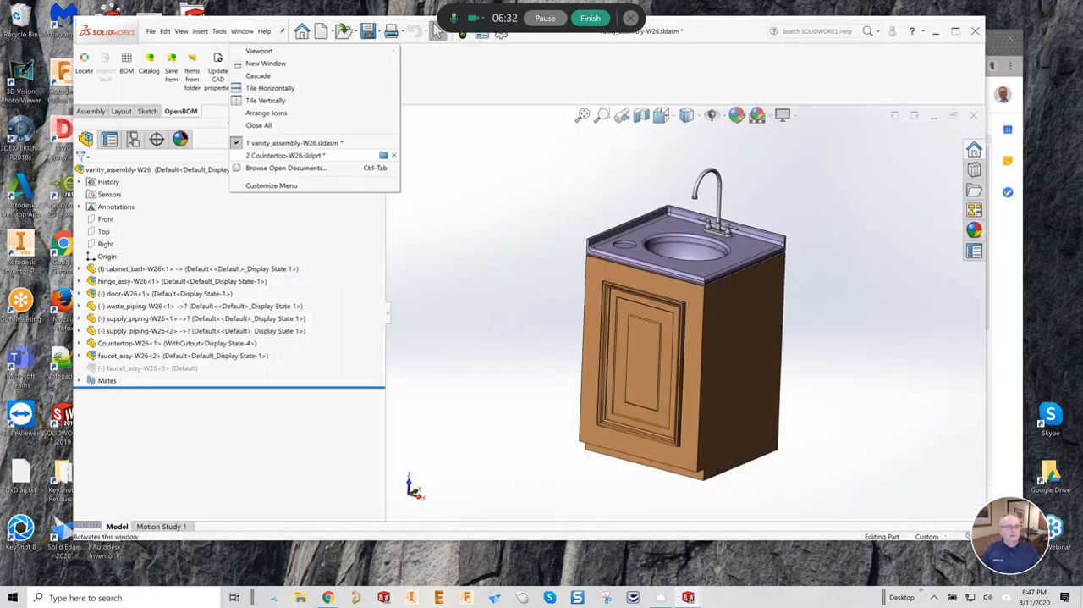
left_click(284, 155)
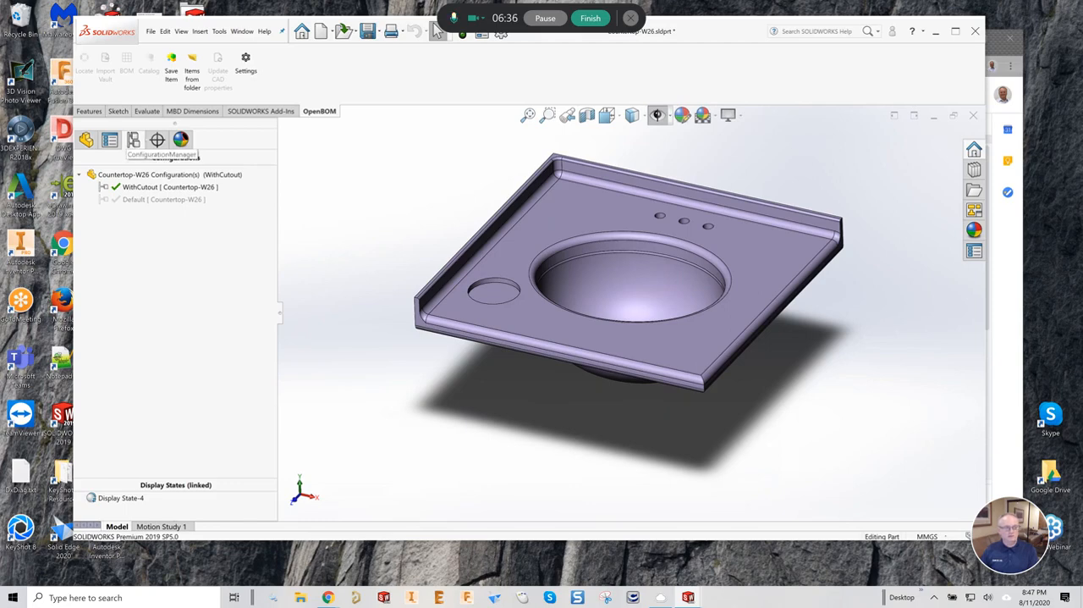
- Try the user-specified BOM part number "dfh" in the WithCutout configuration's properties, and restore Document Name as the part number source
right_click(156, 187)
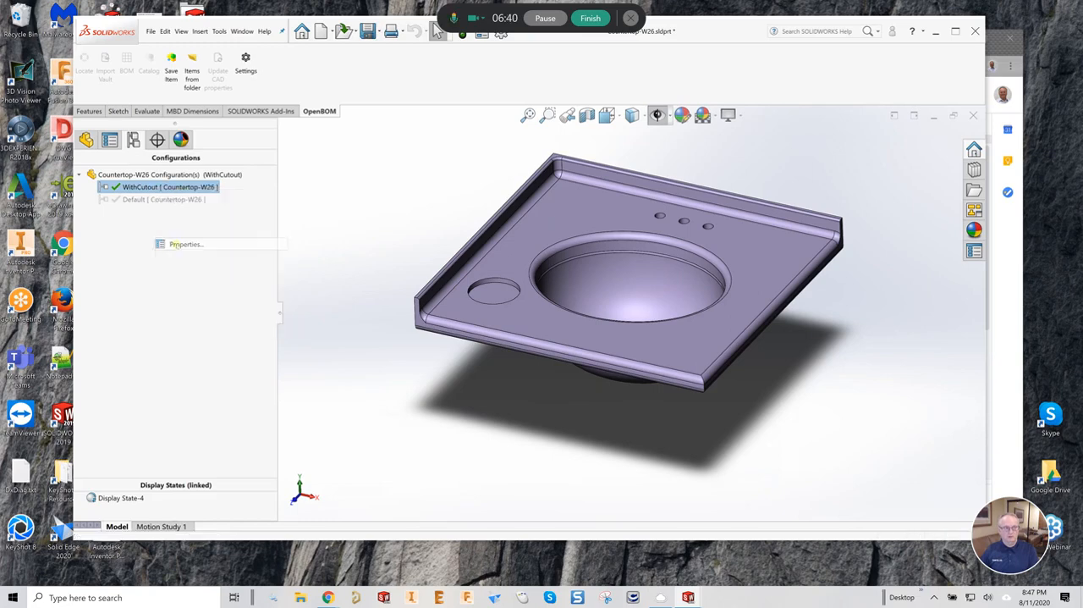
left_click(176, 244)
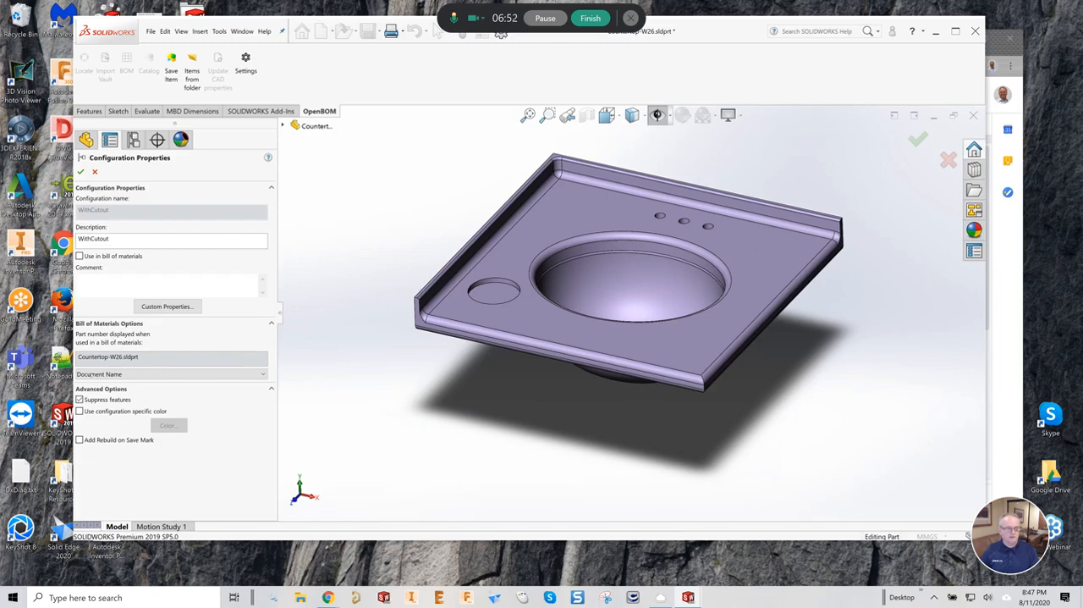
left_click(260, 373)
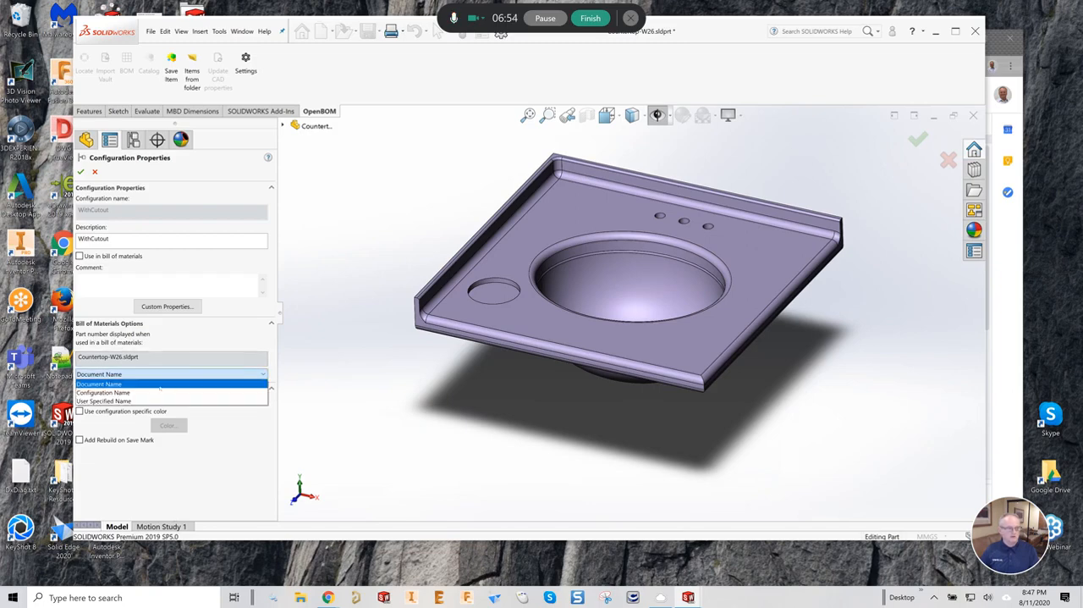
left_click(142, 401)
left_click(103, 358)
type("dfh")
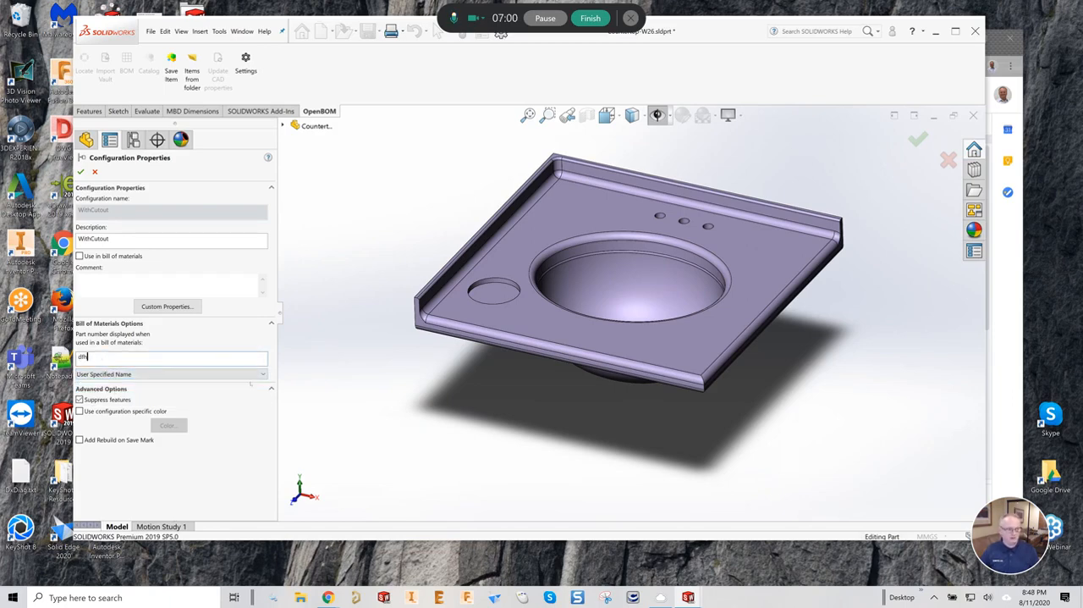
left_click(184, 374)
left_click(188, 383)
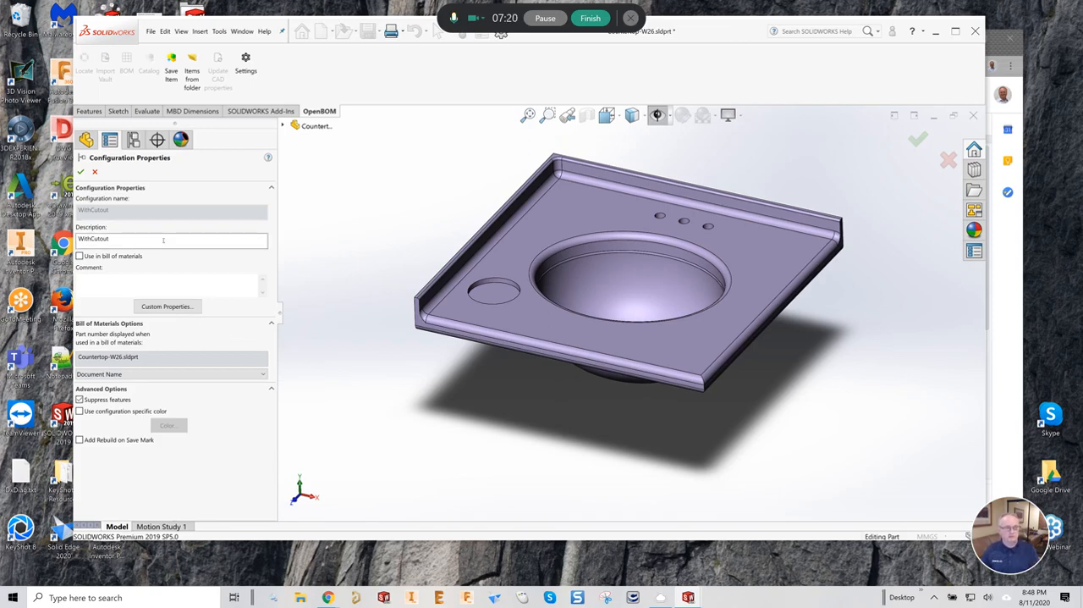
left_click(82, 172)
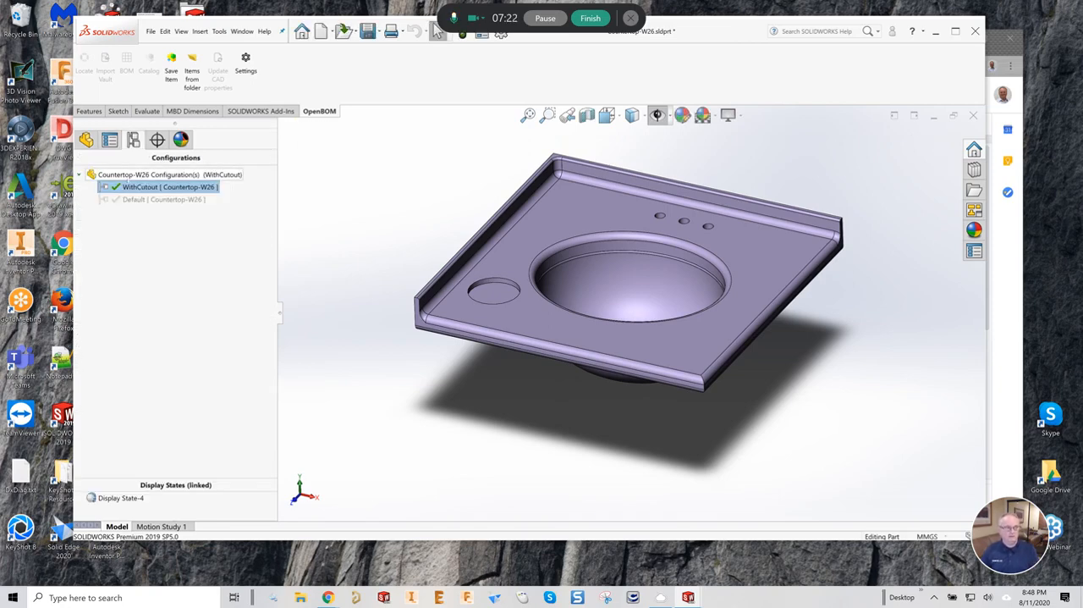
- Check the Default configuration's properties for its bill of materials part number option, and leave them without changes
left_click(138, 200)
right_click(138, 200)
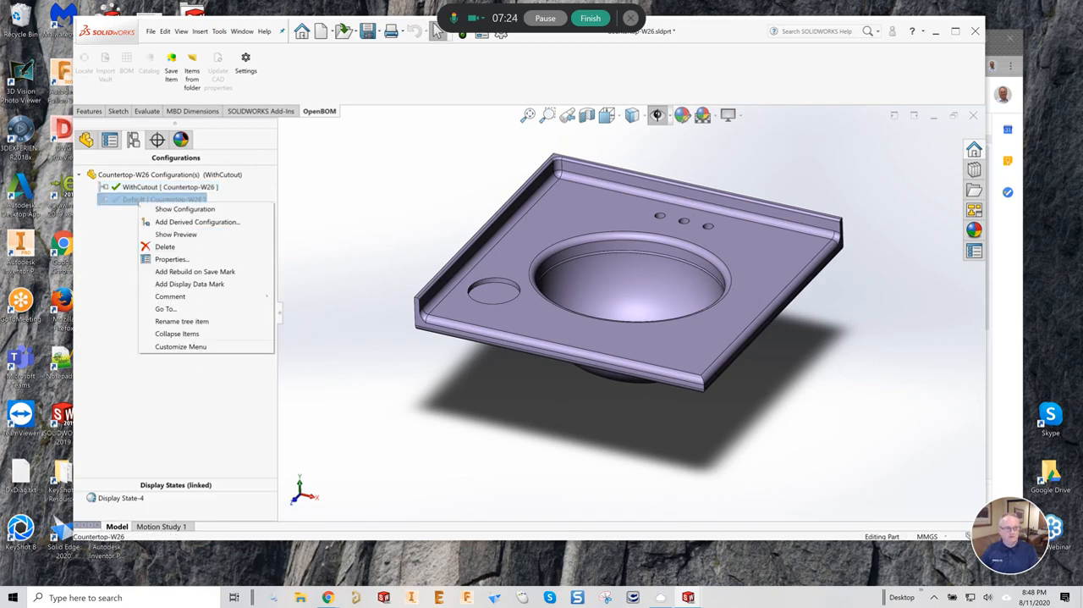
left_click(171, 259)
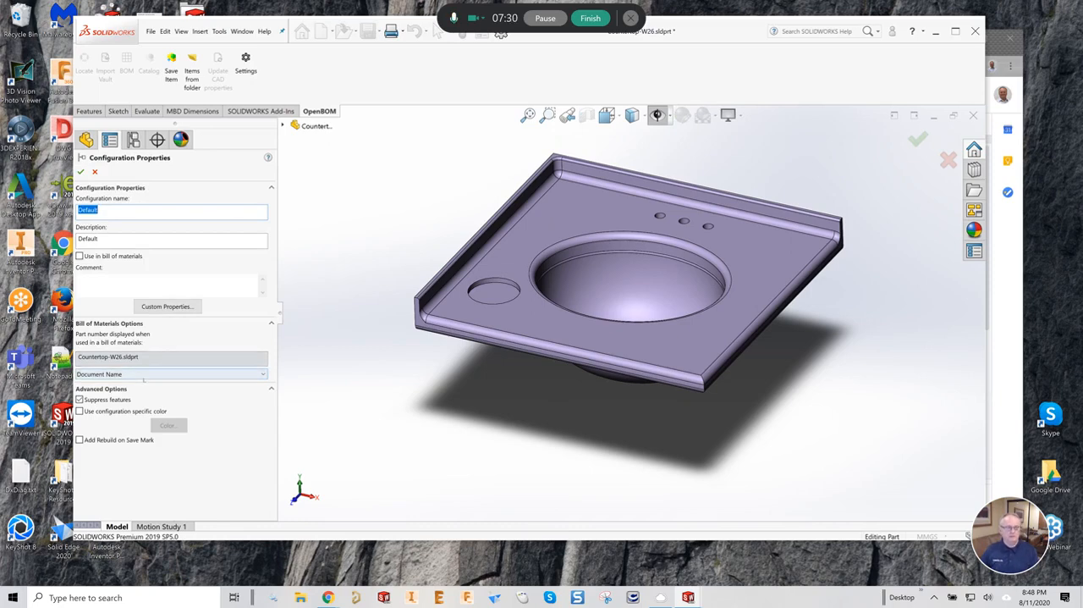
left_click(94, 172)
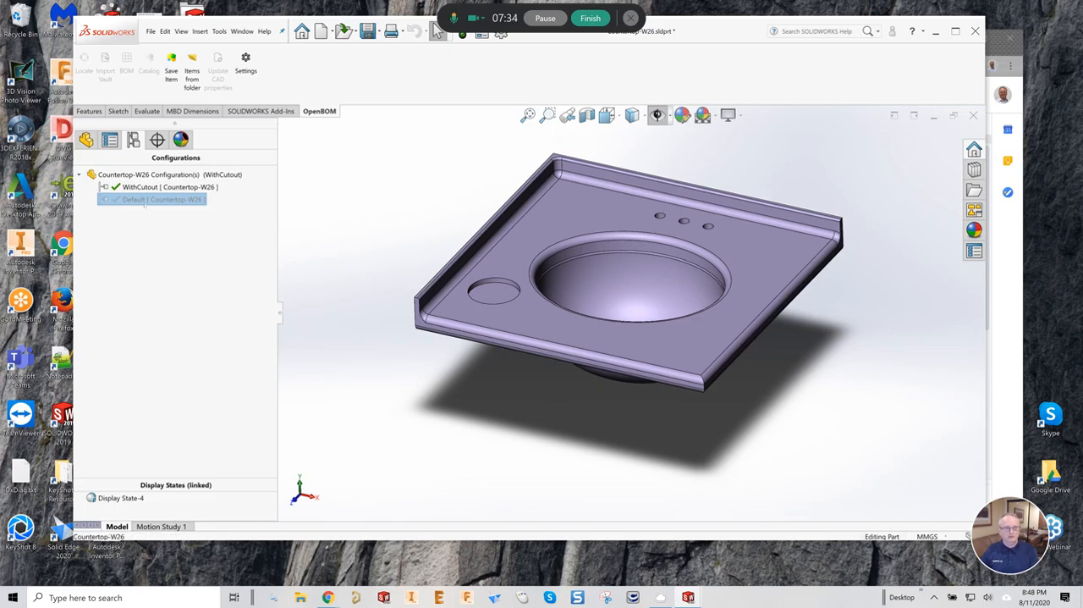
- Make Default the active configuration of the countertop part
left_click(139, 200)
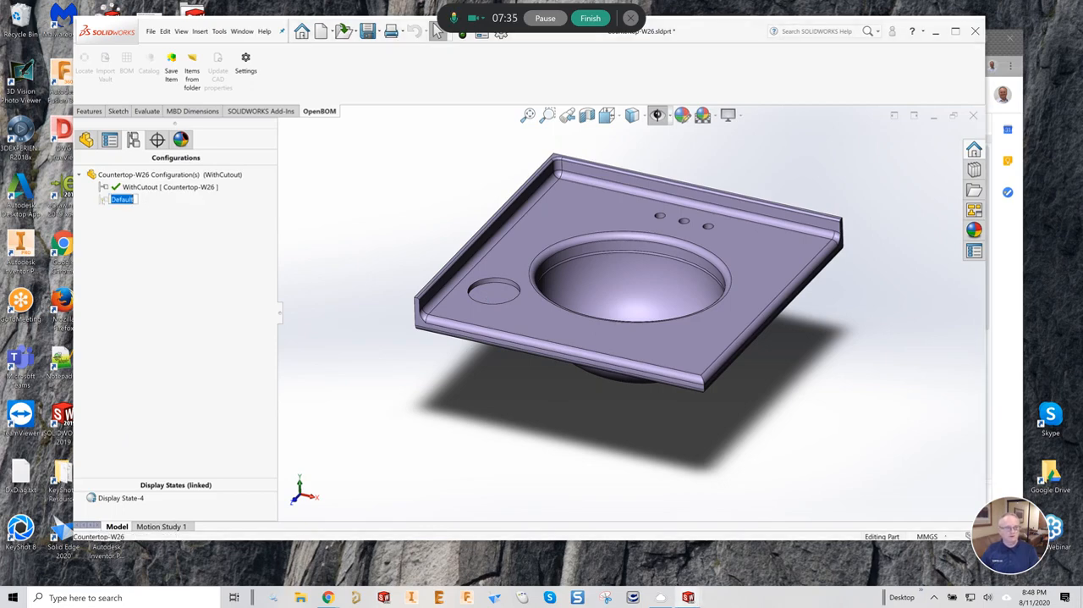
double_click(104, 200)
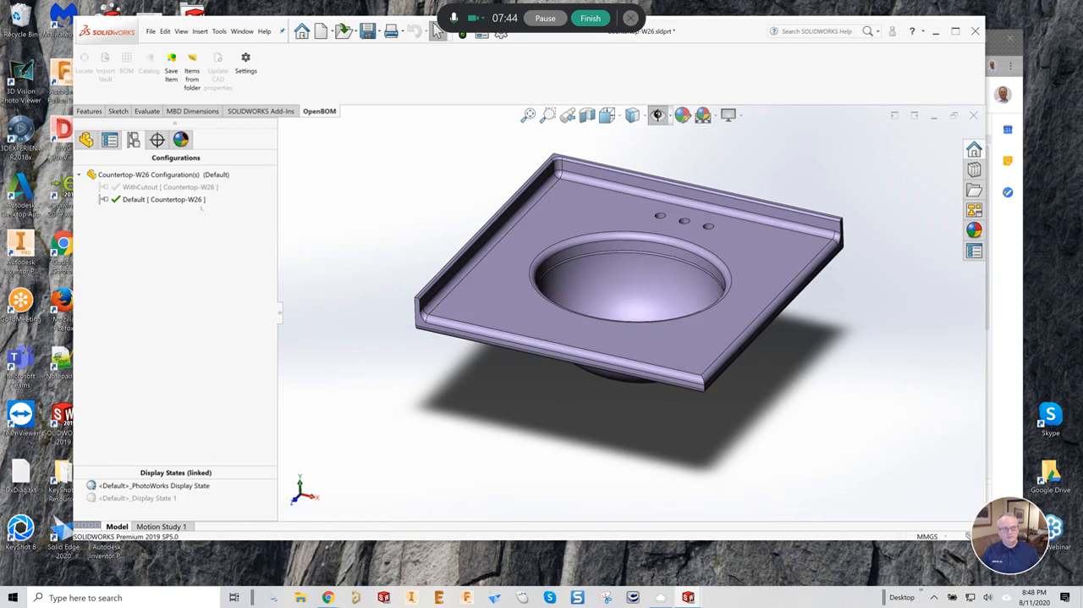
- Make WithCutout the active configuration of the countertop part, leaving the configuration's name as it is
left_click(127, 187)
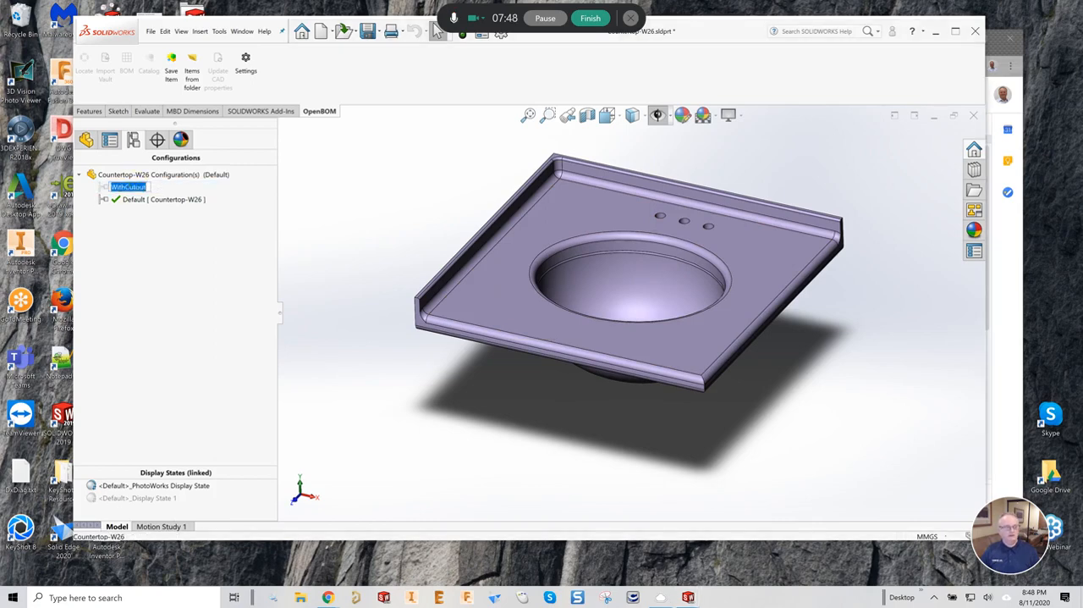
key("Return")
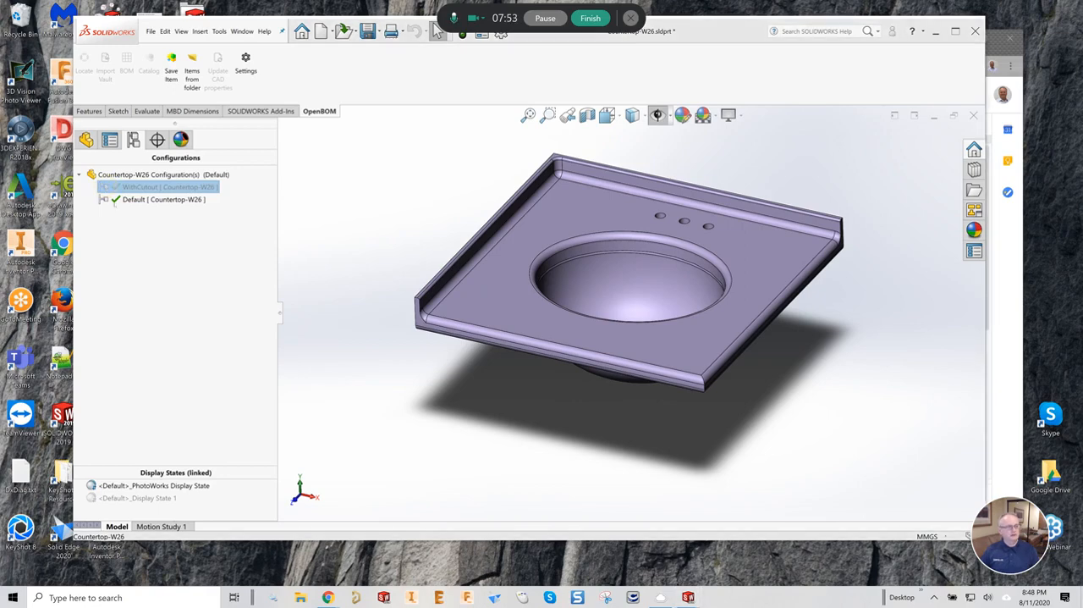
right_click(151, 186)
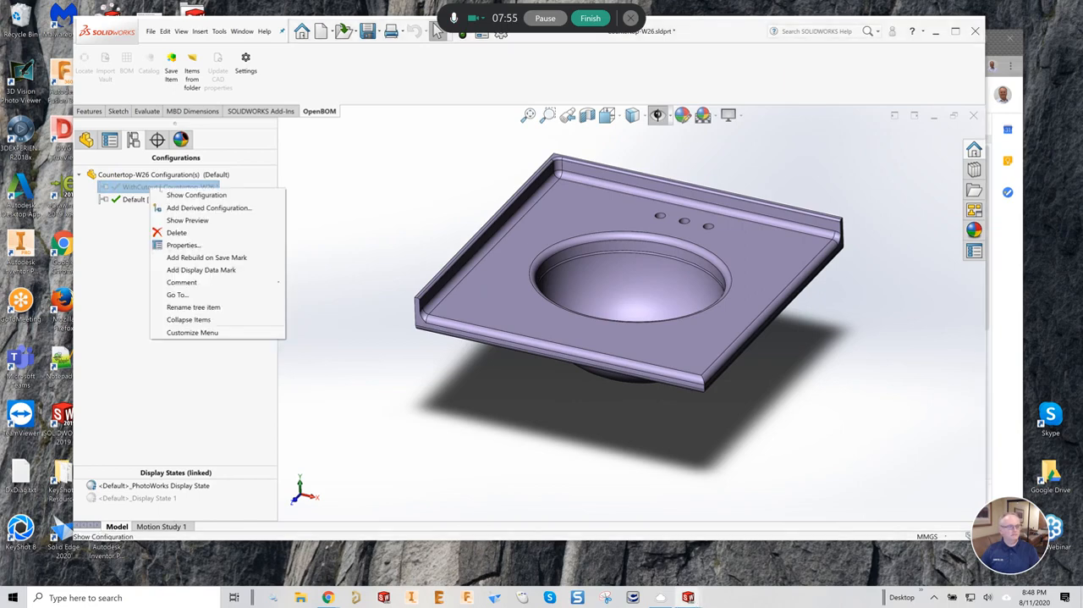
left_click(196, 194)
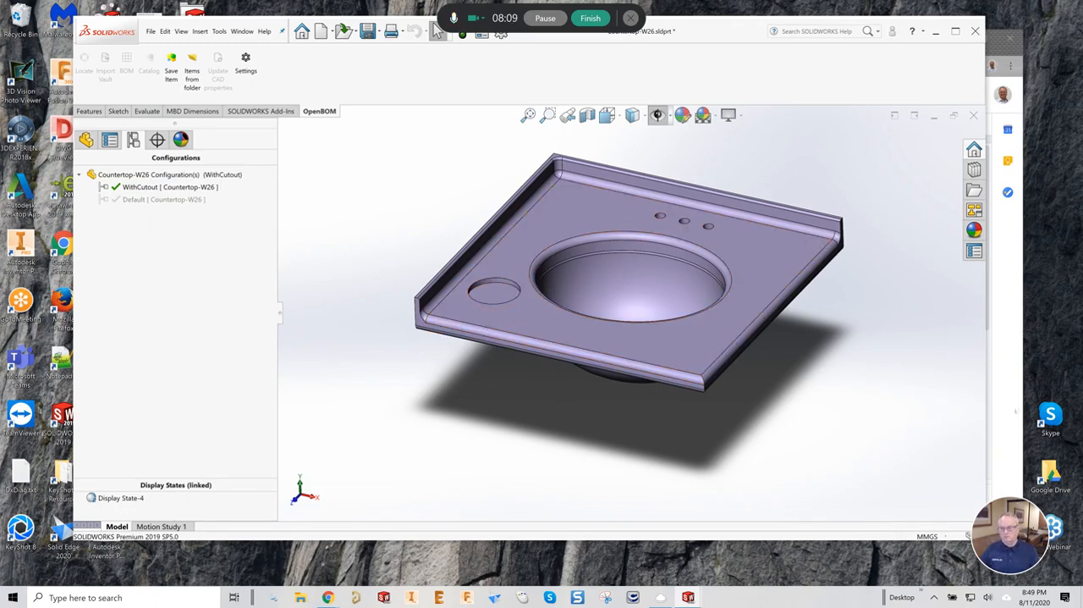
- Consult the Lesson #2 slide on SOLIDWORKS configurations in the browser, and return to the countertop part in SOLIDWORKS
left_click(1016, 411)
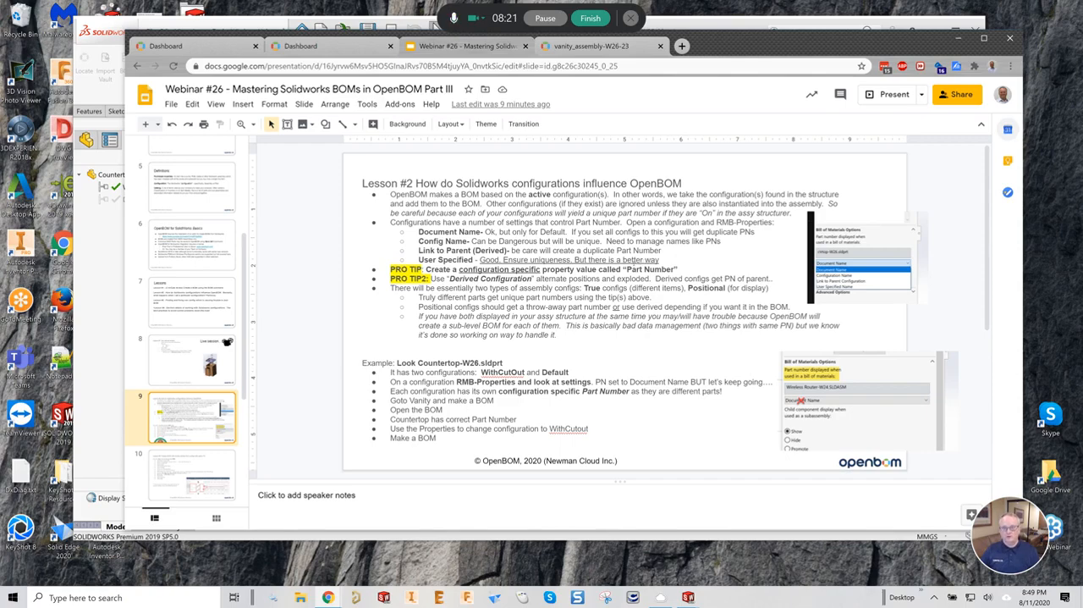
left_click(115, 280)
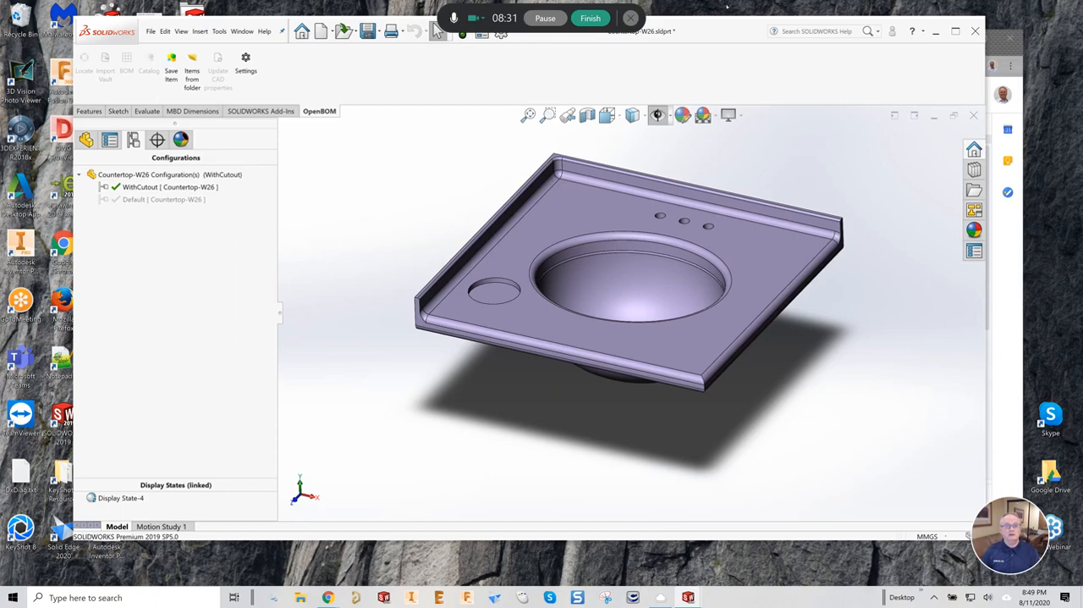
left_click_drag(723, 19, 725, 33)
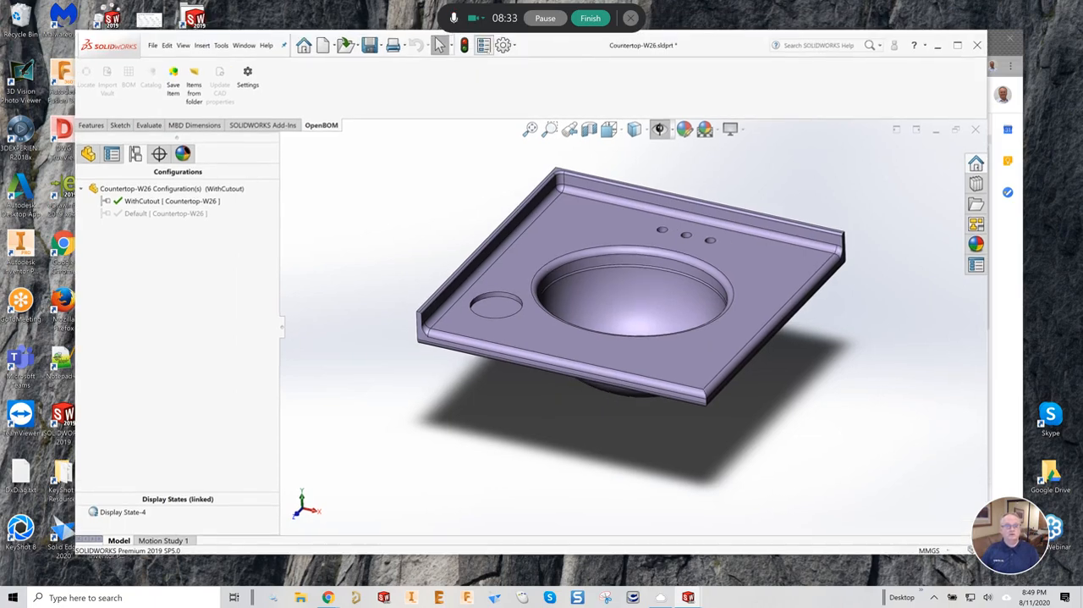
- Compare the configuration-specific Description and Part Number properties of the countertop's WithCutout and Default configurations
left_click(483, 45)
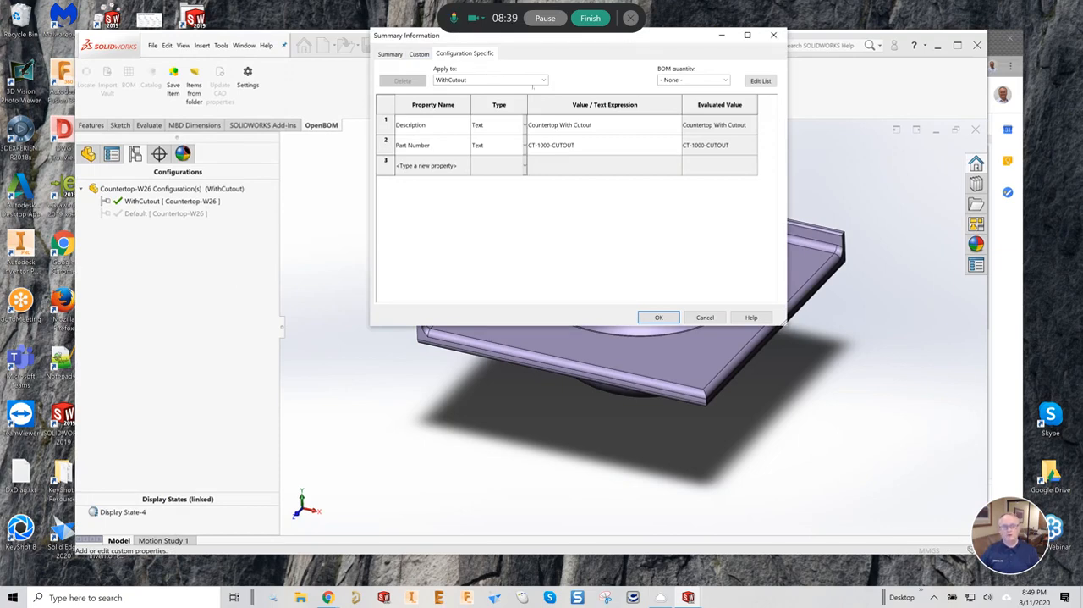
left_click(540, 79)
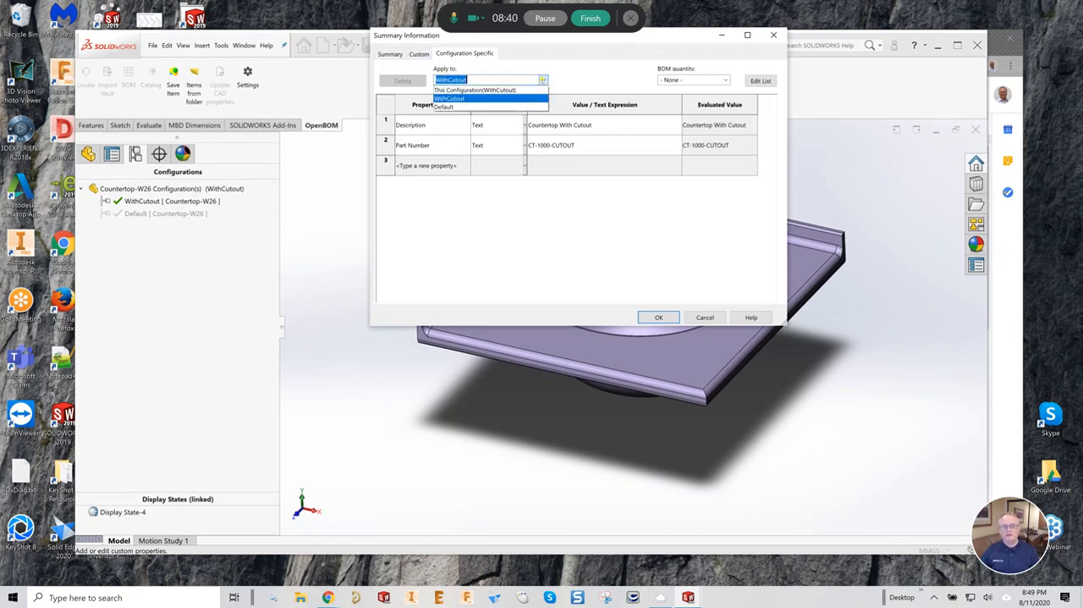
left_click(499, 90)
left_click(545, 80)
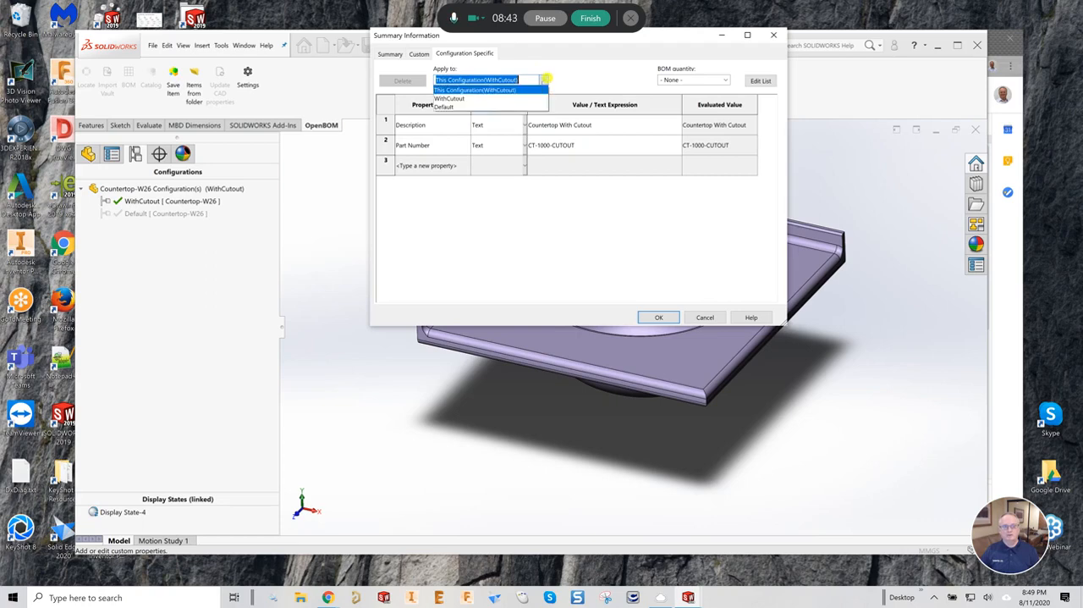
left_click(507, 106)
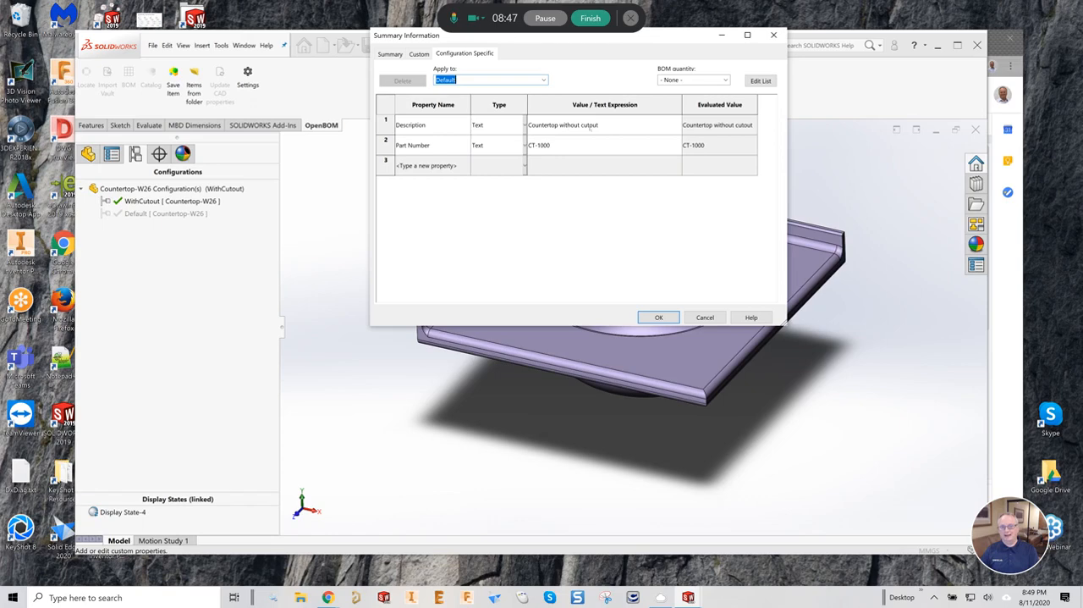
left_click(543, 79)
left_click(487, 91)
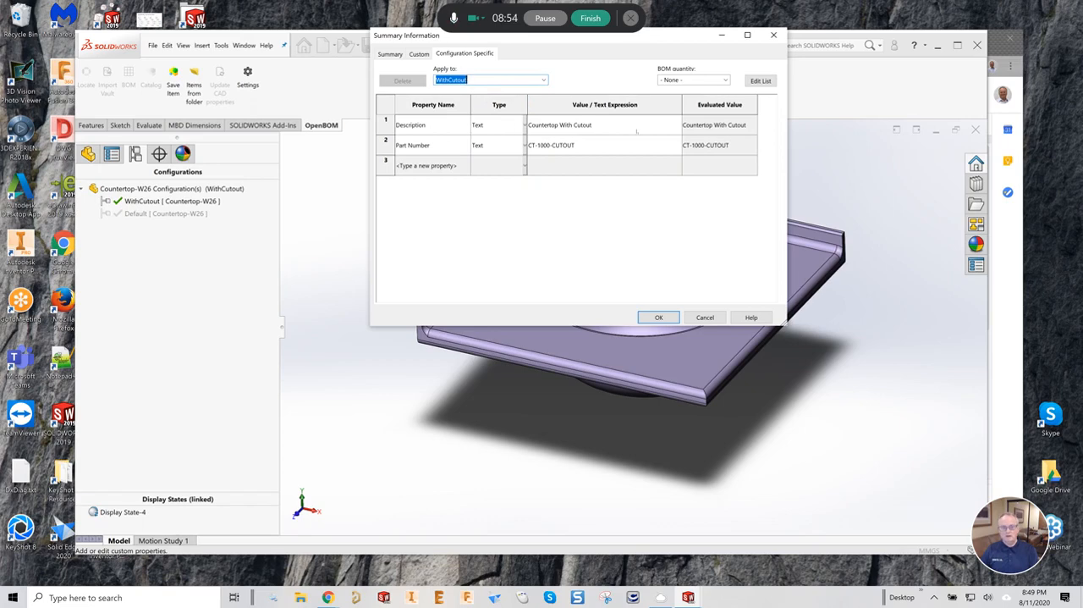
left_click(658, 318)
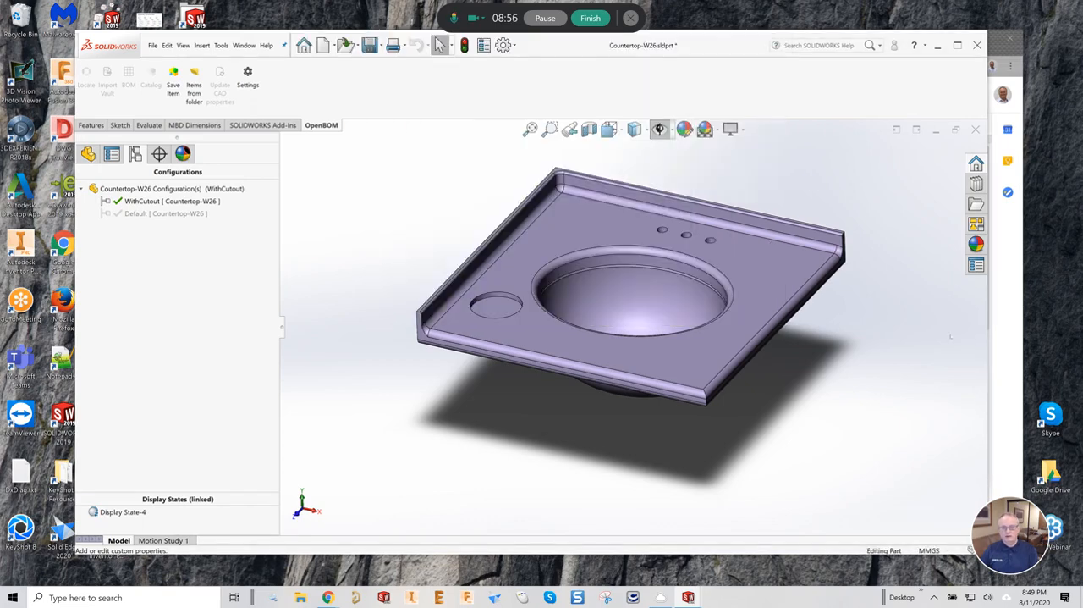
- Check the lesson slide in the browser again, and return to SOLIDWORKS with vanity_assembly-W26.sldasm in front
key("alt+Tab")
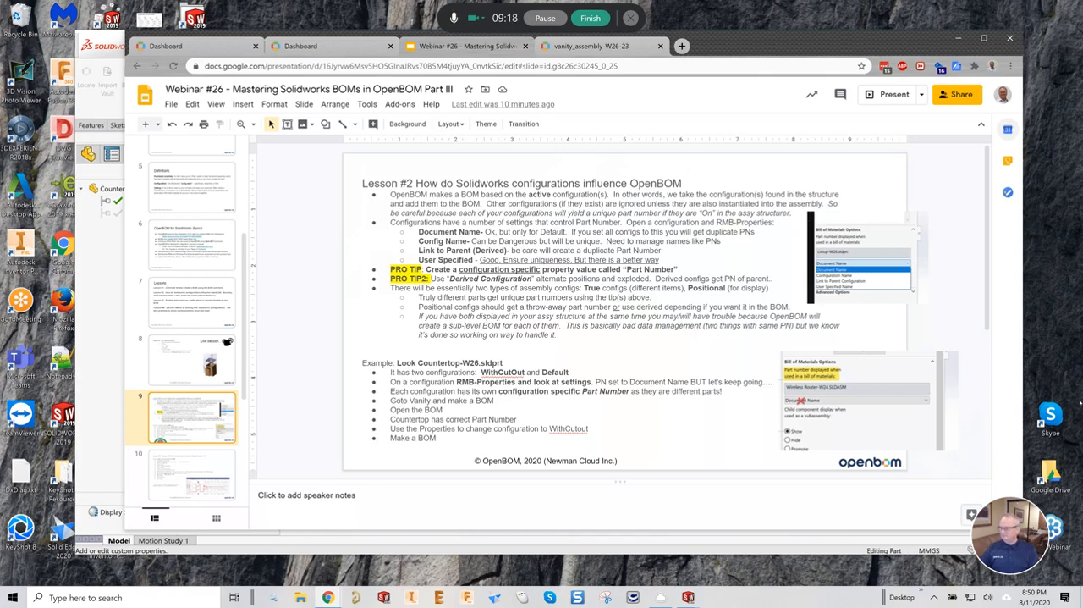
left_click(101, 346)
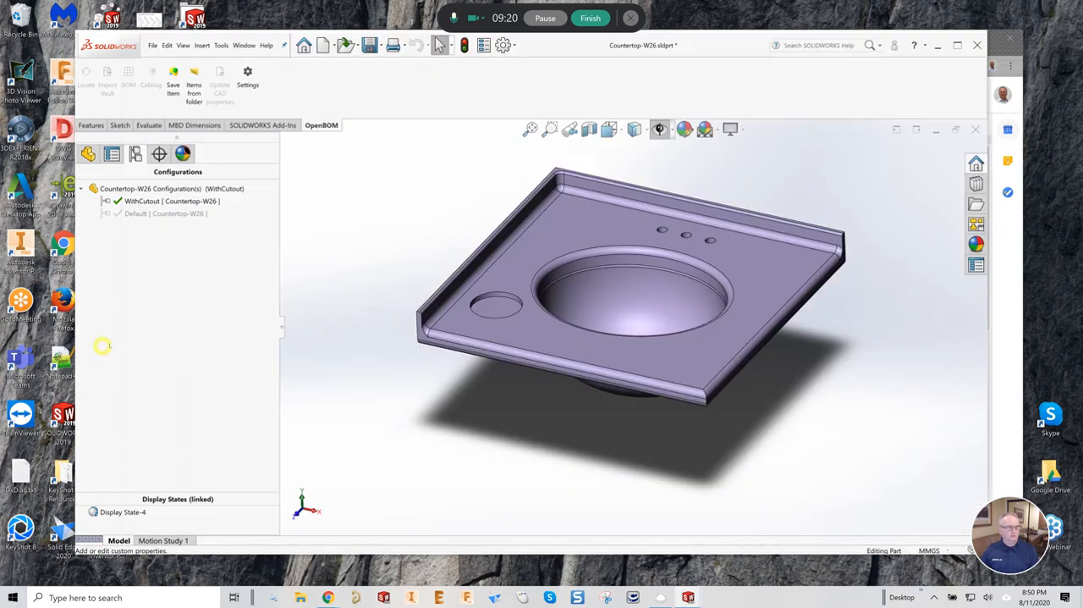
left_click(244, 45)
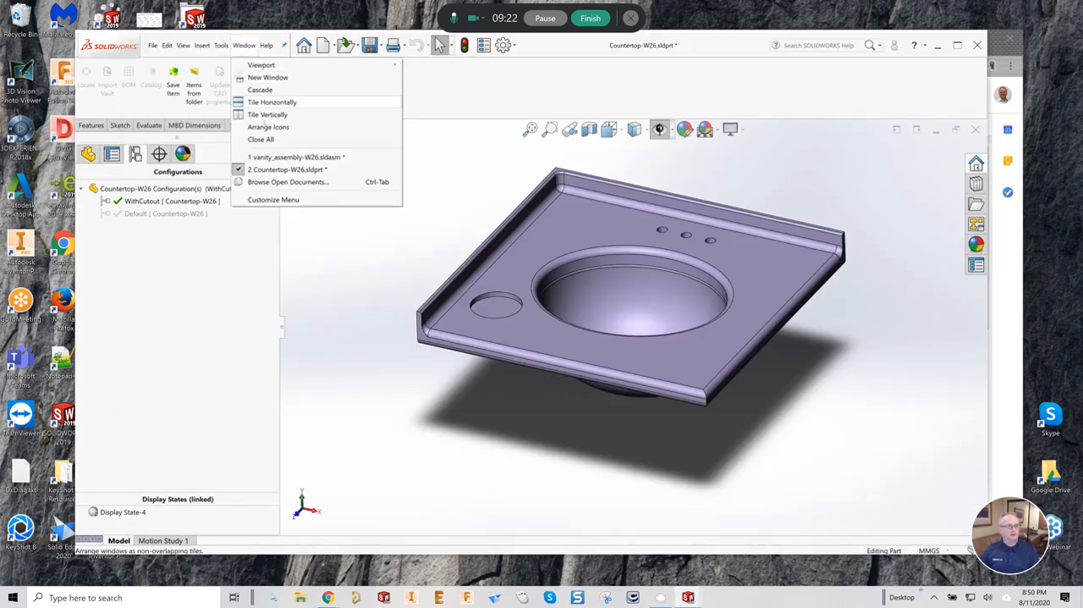
left_click(271, 156)
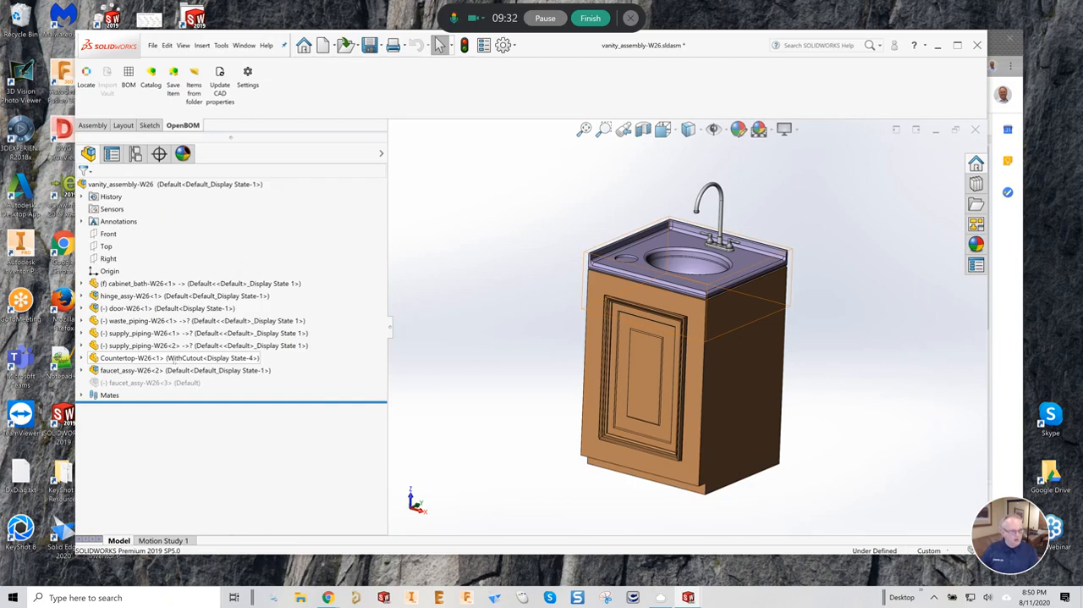
- Set the referenced configuration of the Countertop-W26 component in the vanity assembly to Default
right_click(178, 357)
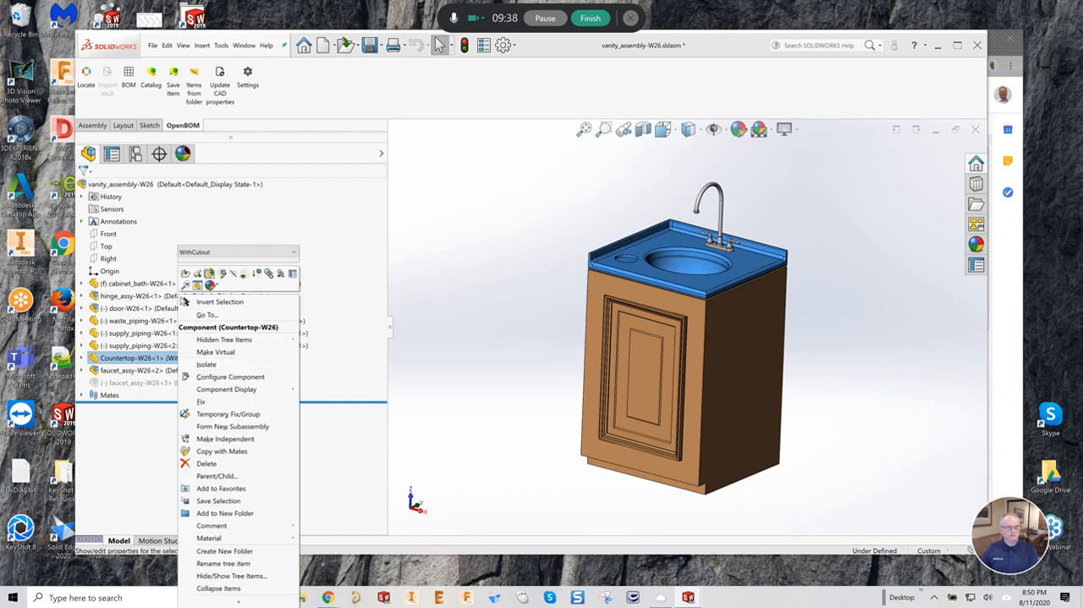
left_click(185, 286)
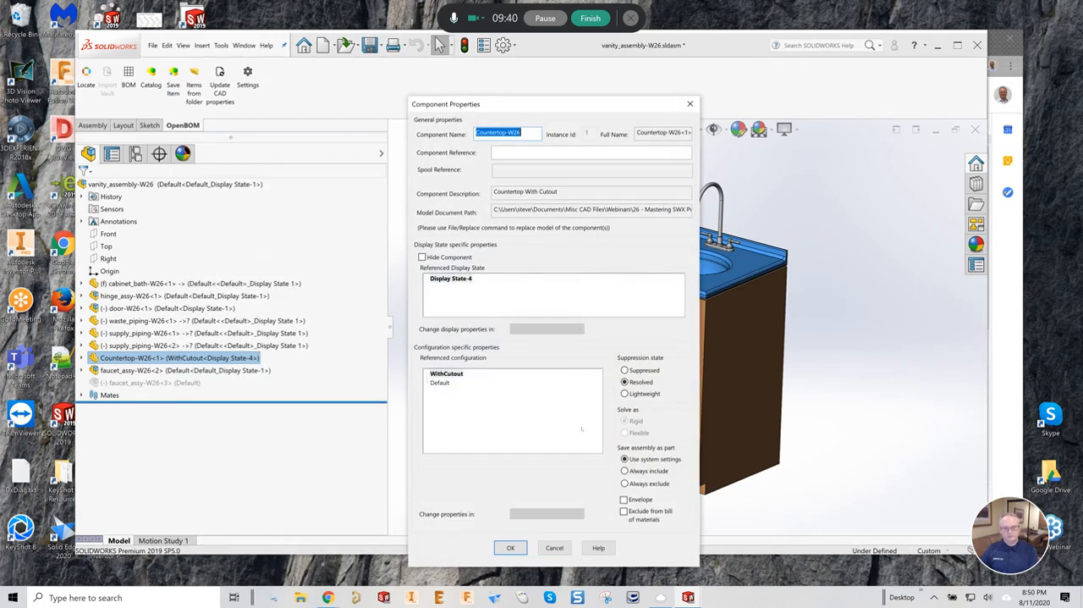
left_click(441, 382)
double_click(447, 382)
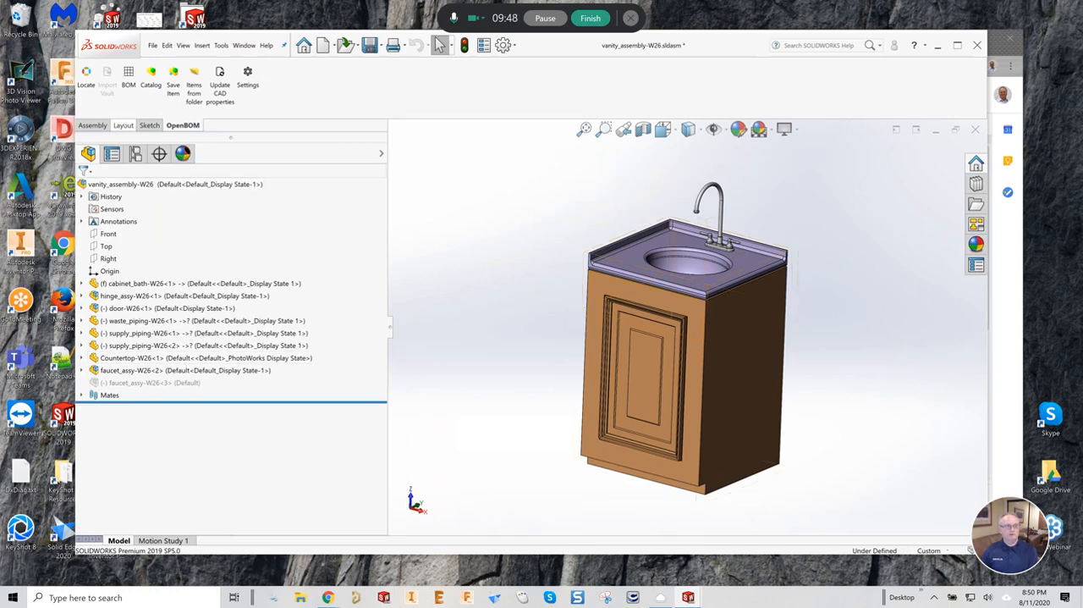
- Update the catalog and multi-level BOM from the vanity assembly, and open vanity_assembly-W26-23 in the browser
left_click(129, 76)
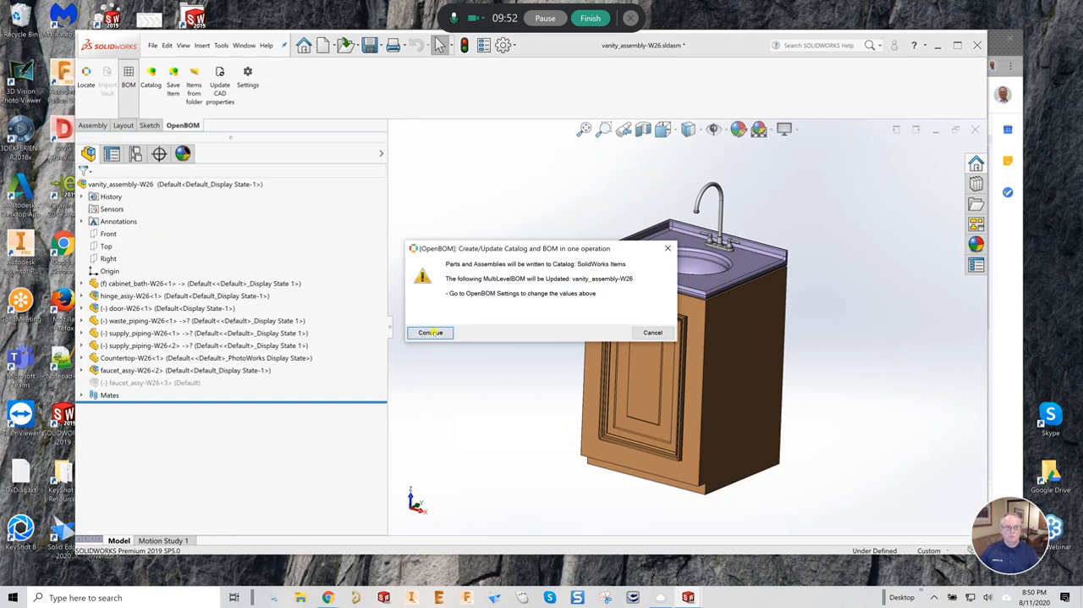
left_click(434, 333)
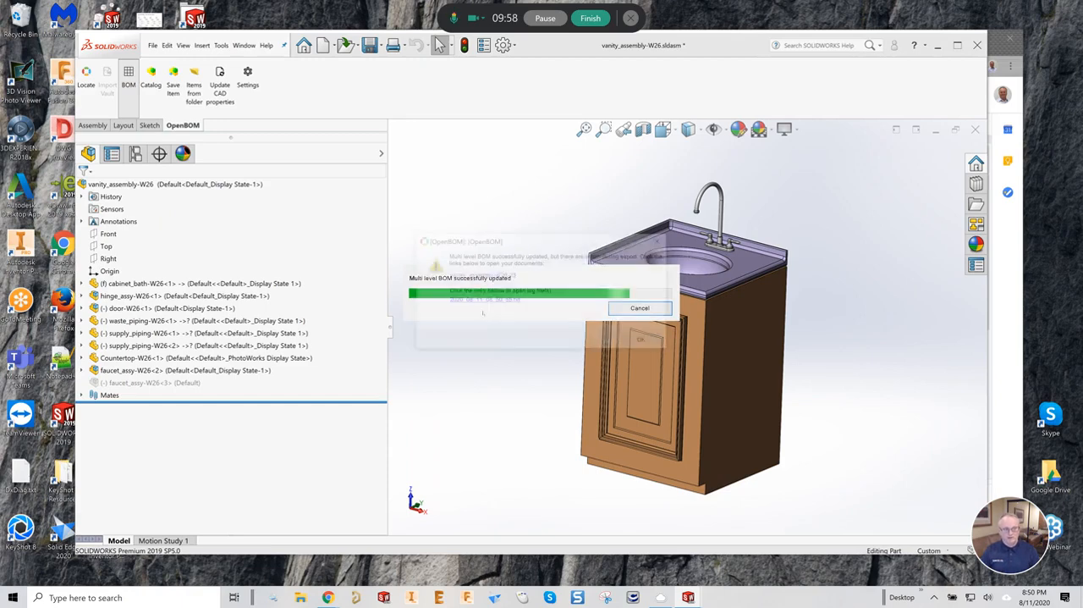
left_click(486, 275)
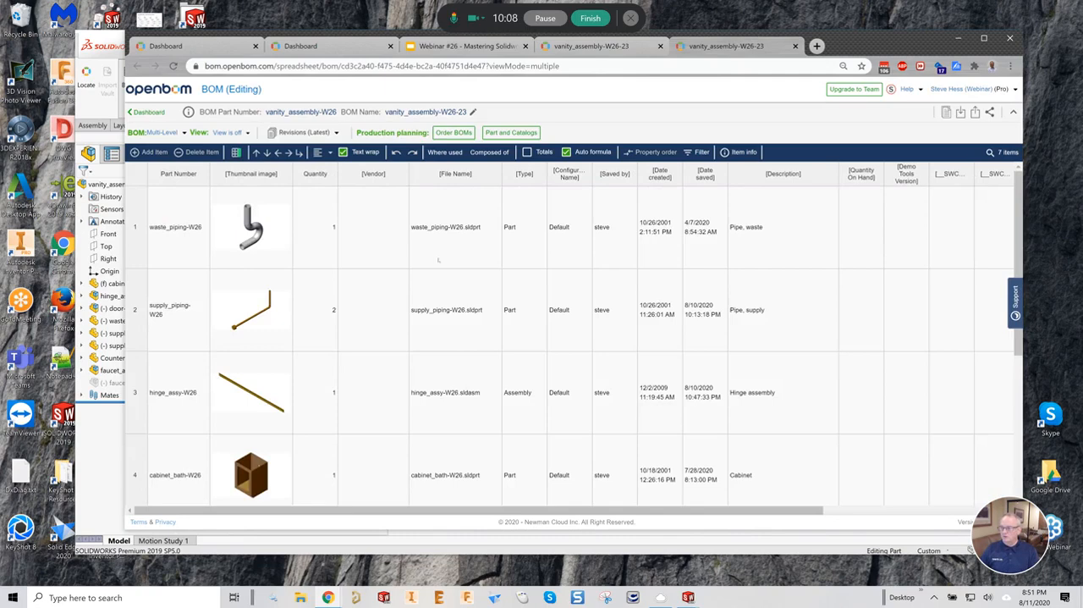
- Collapse the faucet assembly row, examine the countertop's part number and description, and dismiss the export message in SOLIDWORKS
scroll(313, 378, "down", 1)
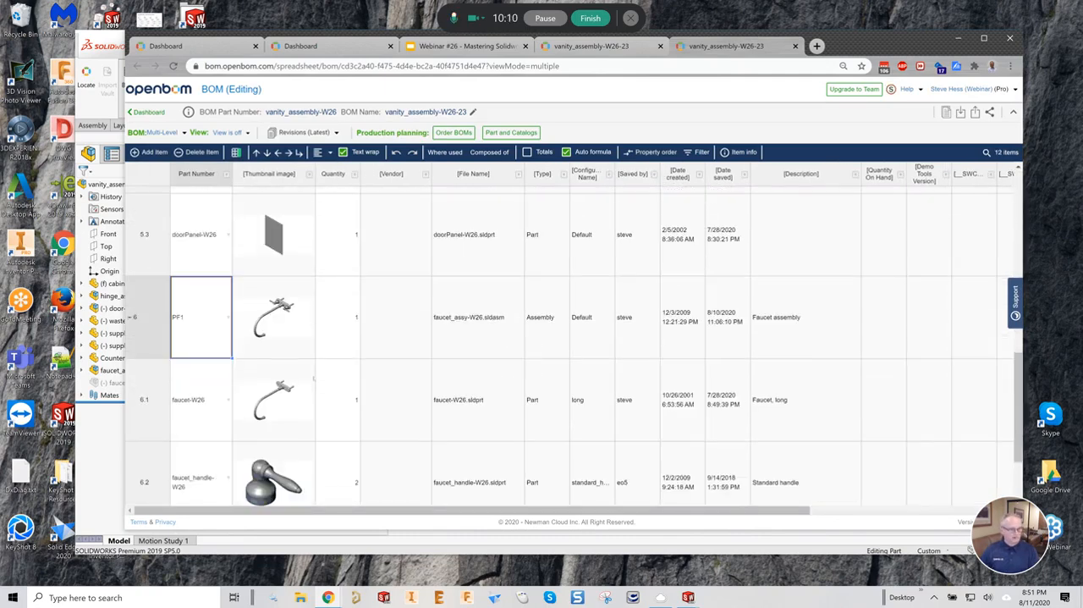
left_click(129, 317)
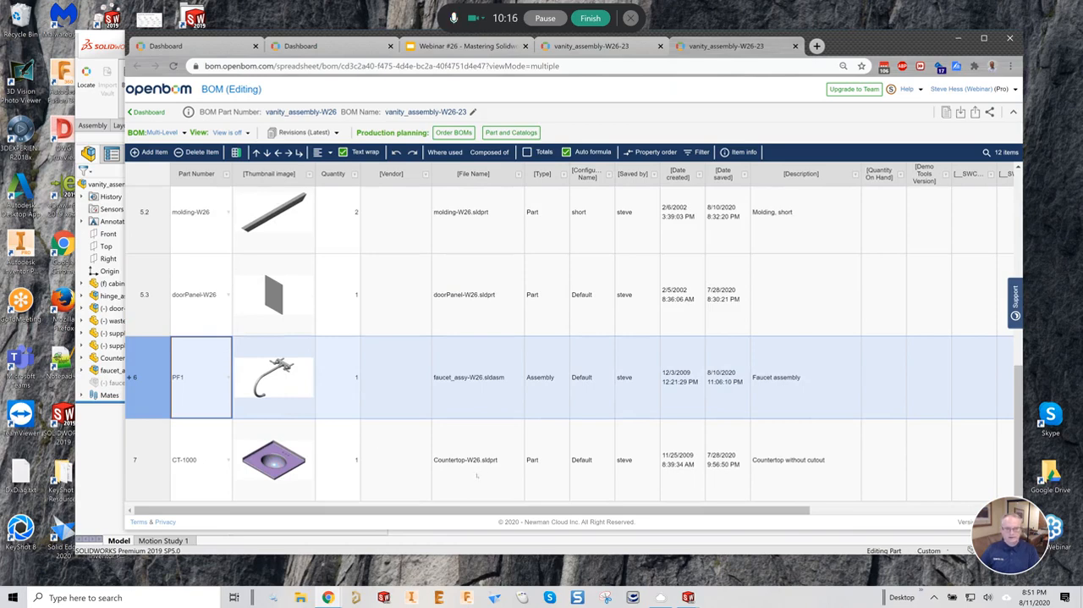
left_click(802, 465)
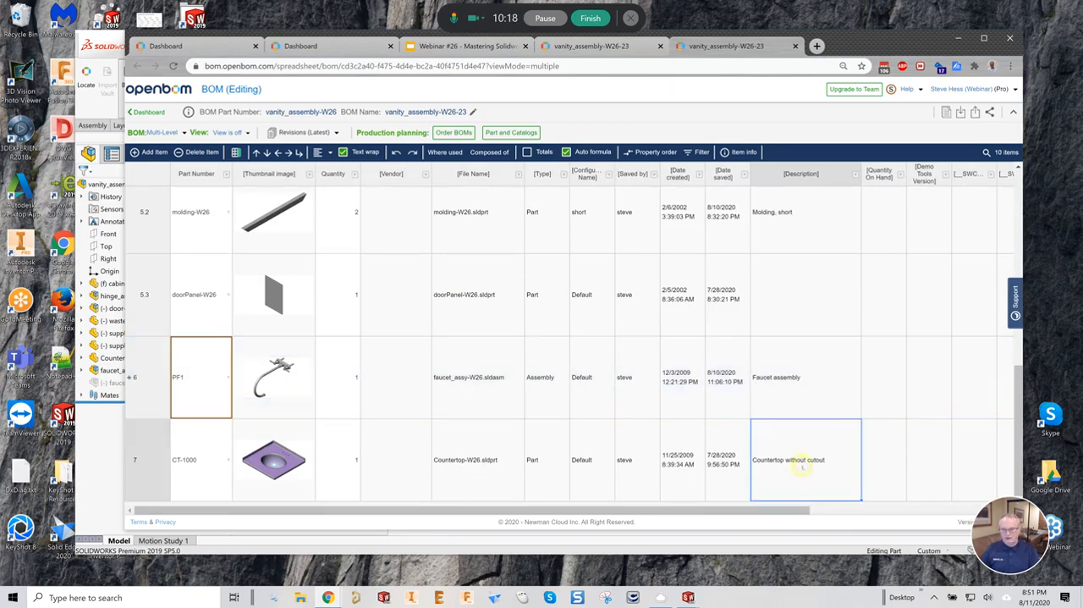
left_click(205, 469)
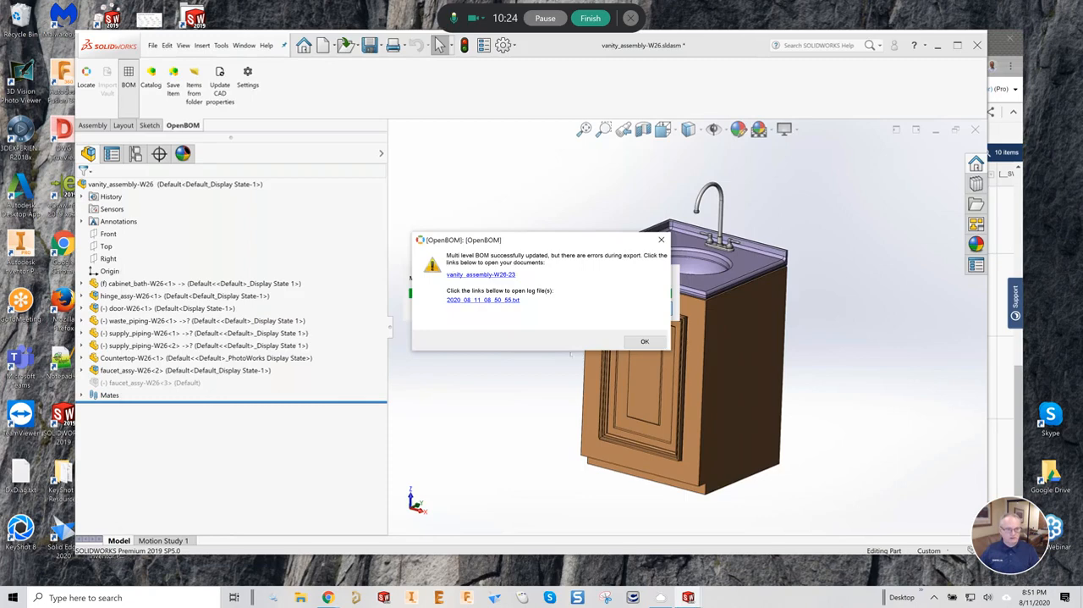
left_click(645, 342)
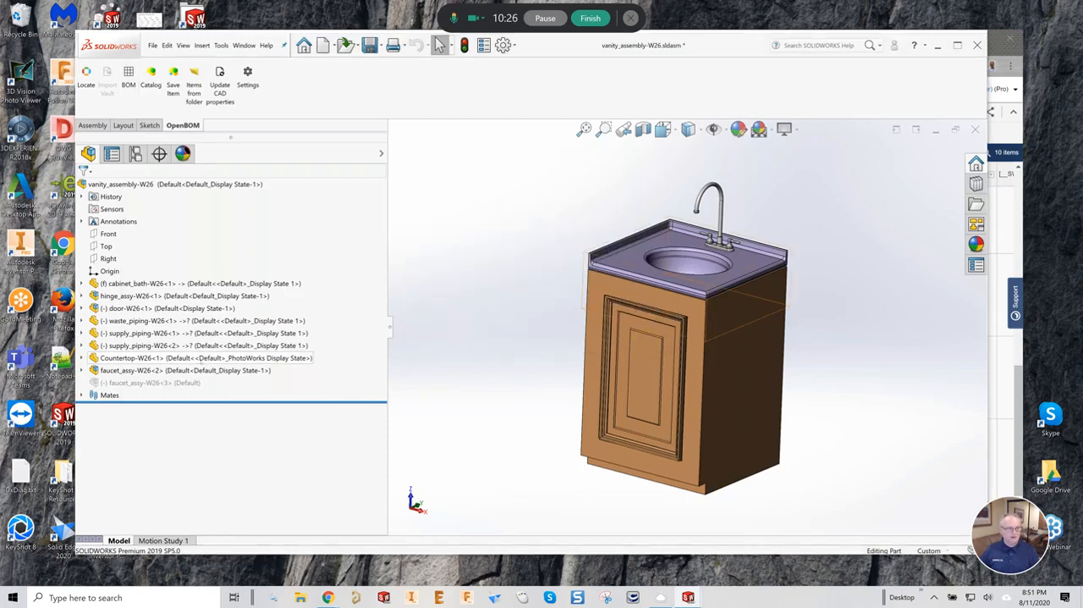
- Switch the Countertop-W26 component's referenced configuration to WithCutout
right_click(199, 357)
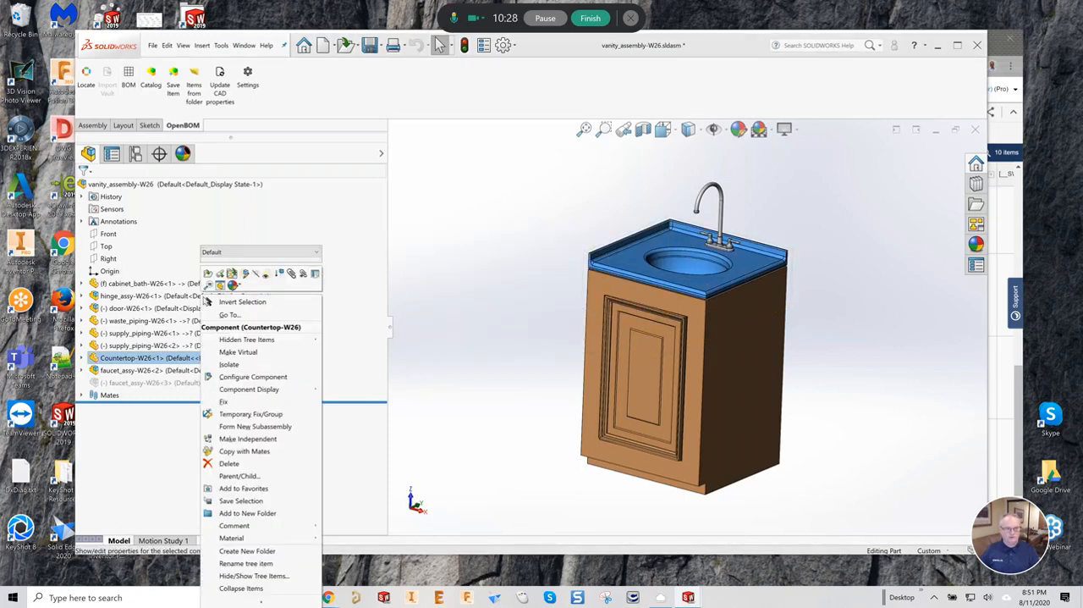
left_click(315, 273)
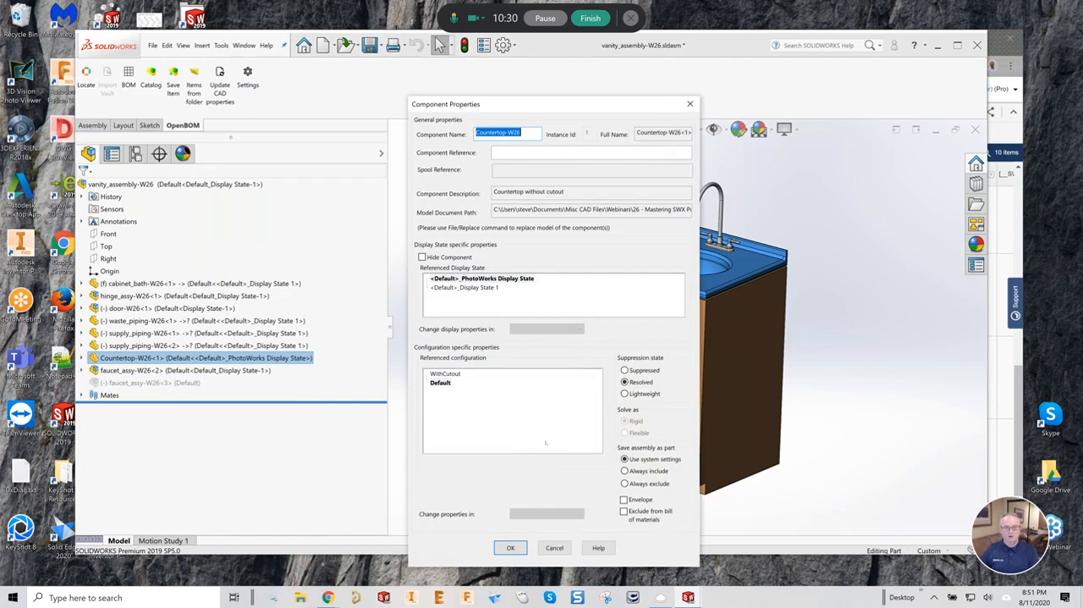
left_click(446, 374)
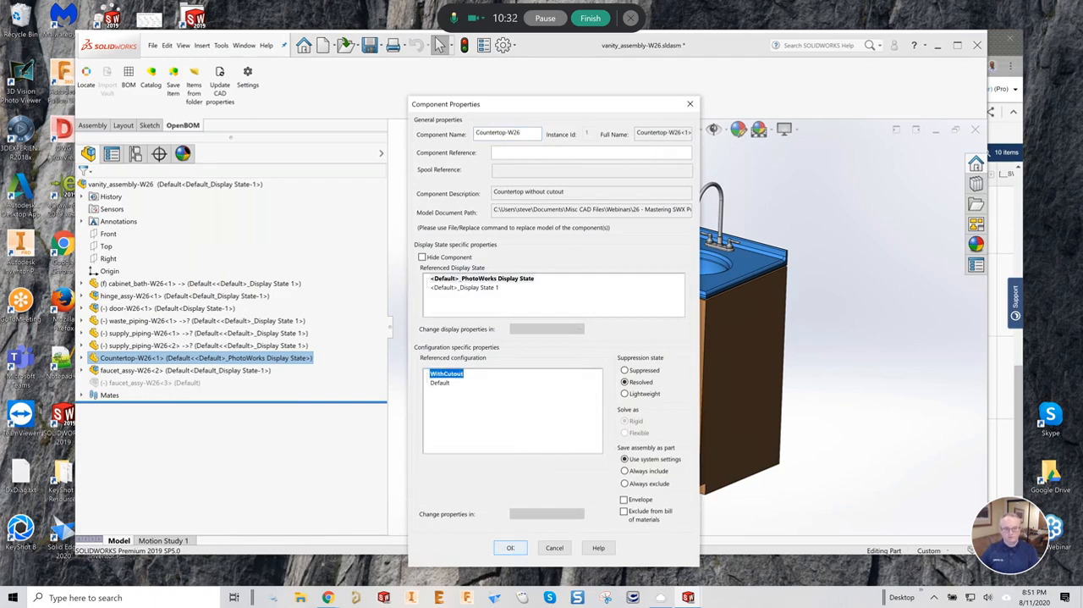
left_click(510, 548)
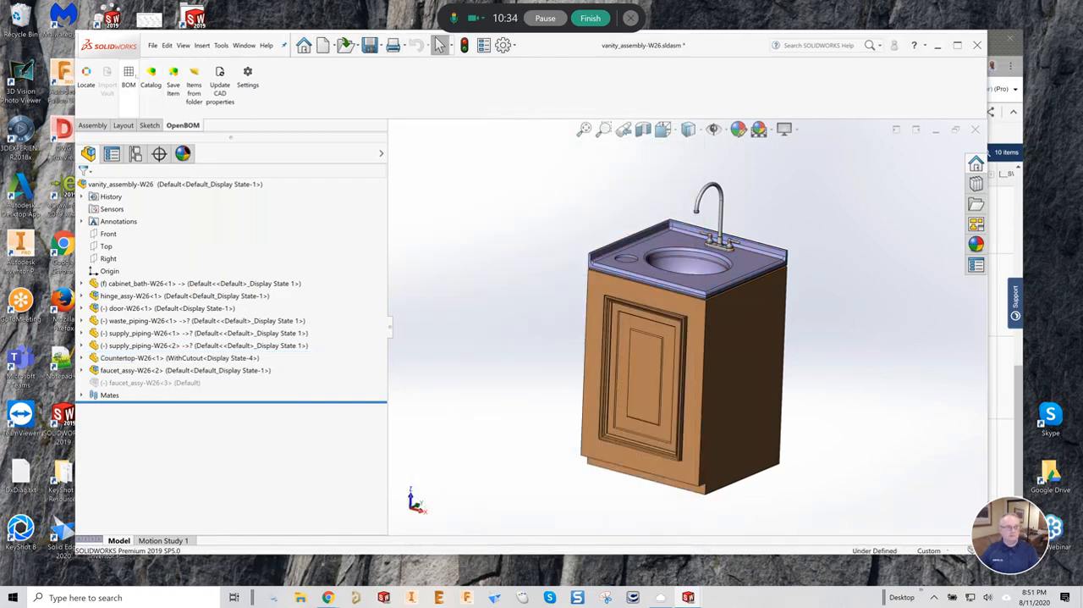
- Update the multi-level BOM with the WithCutout countertop, and open the refreshed vanity_assembly-W26-23 in the browser
left_click(128, 78)
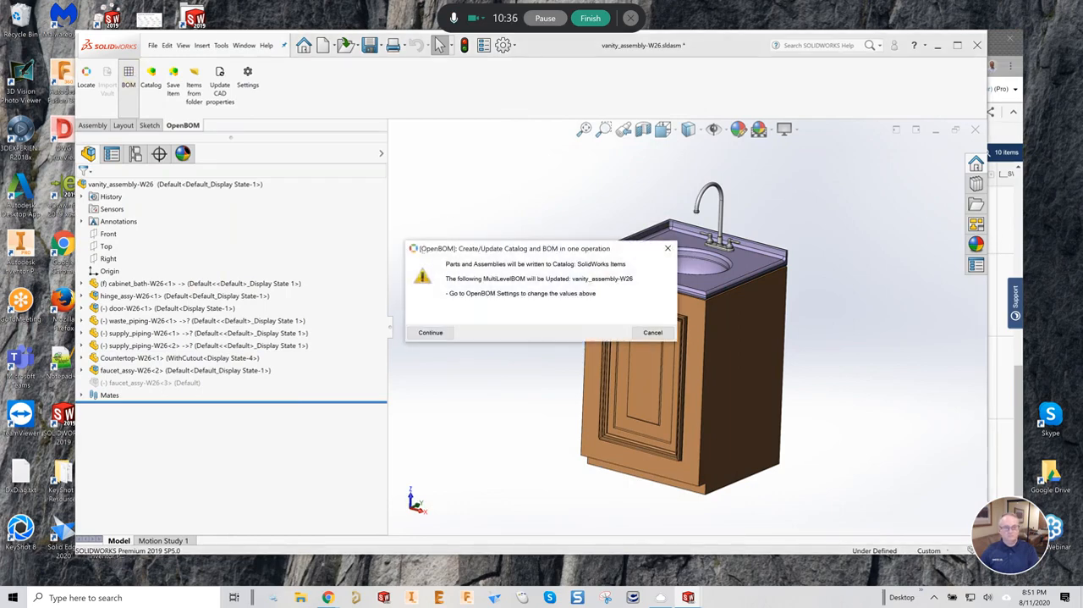
left_click(429, 331)
left_click(428, 332)
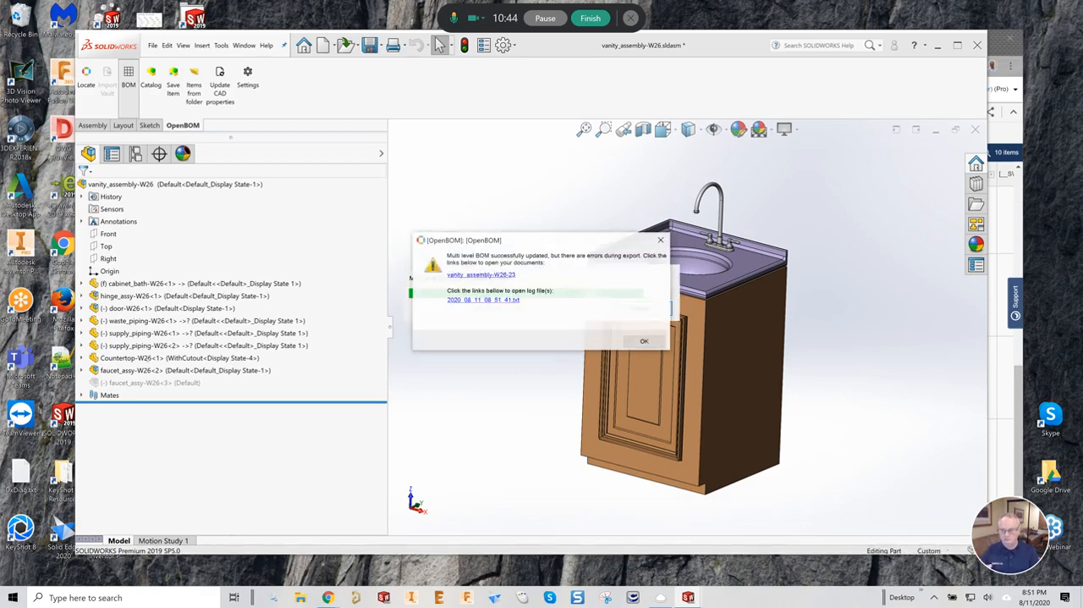
left_click(476, 275)
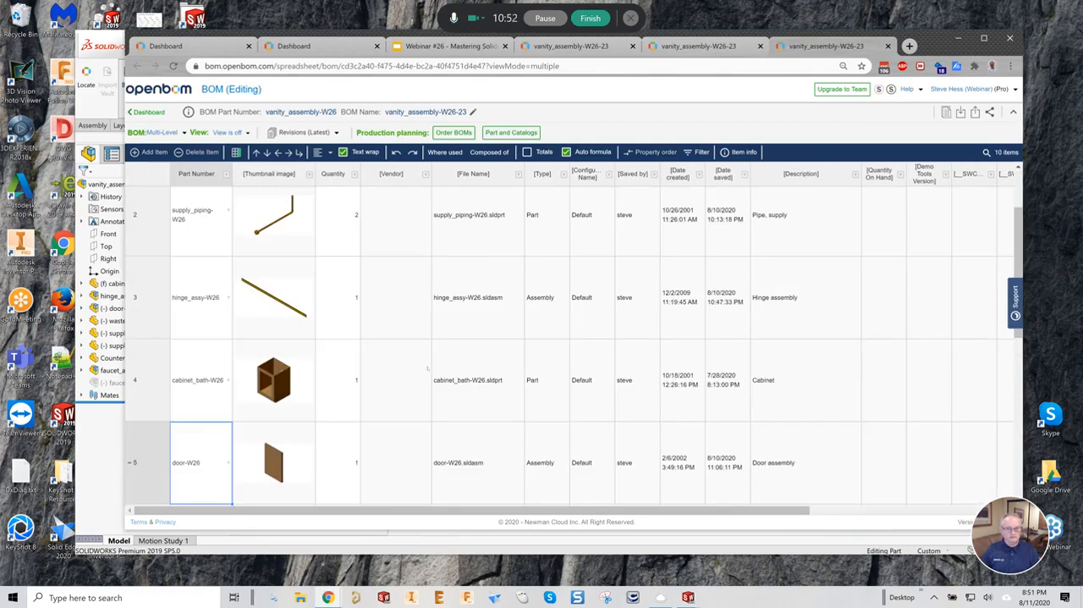
- Examine the part number of the Countertop-W26.sldprt row at the end of the BOM
left_click_drag(1020, 333, 1020, 429)
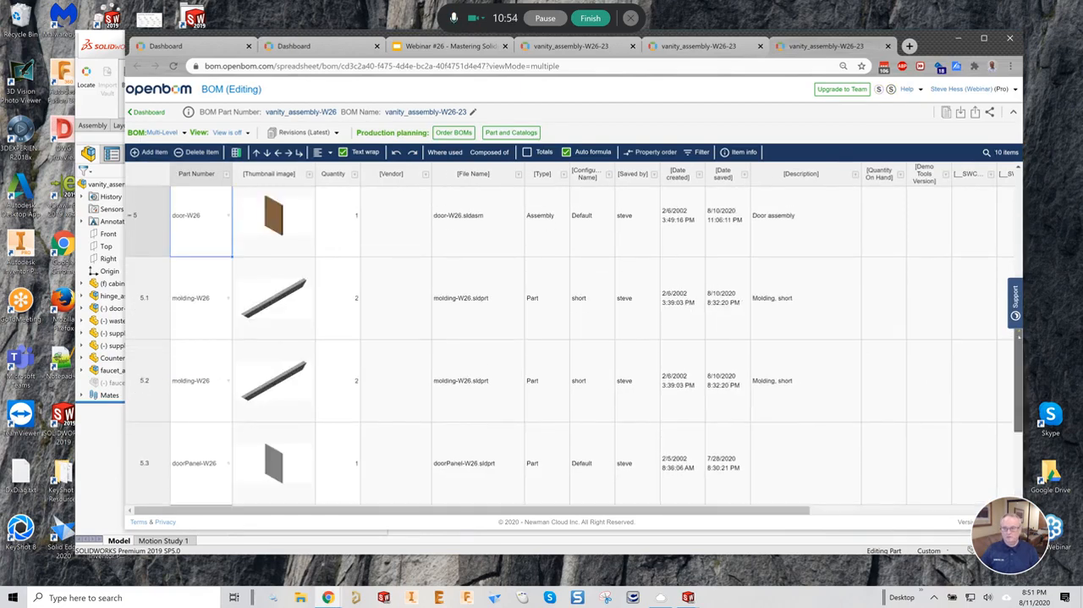
scroll(539, 397, "down", 3)
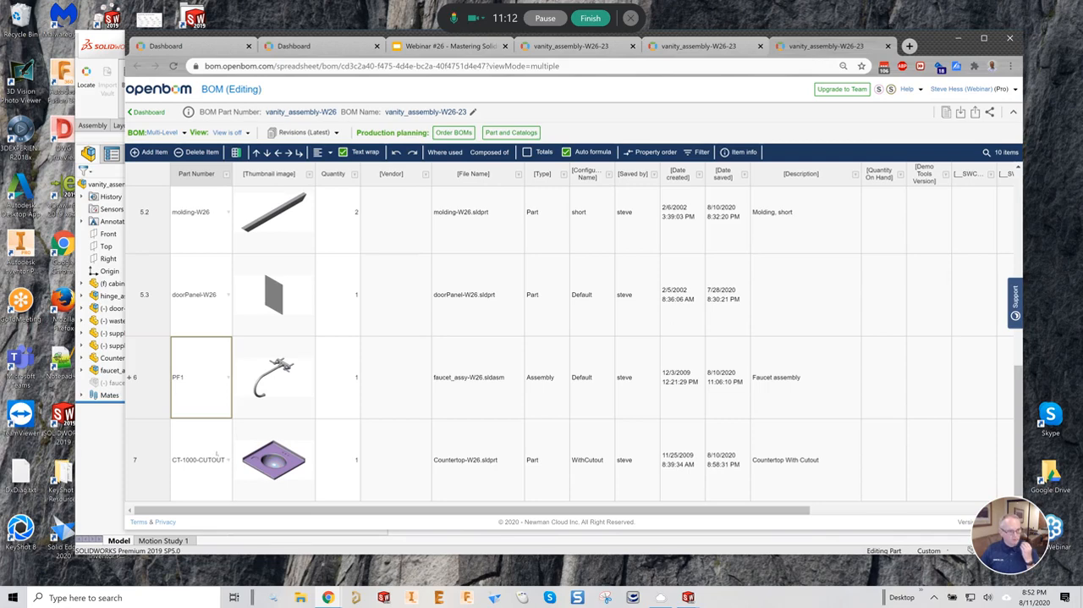
left_click(207, 450)
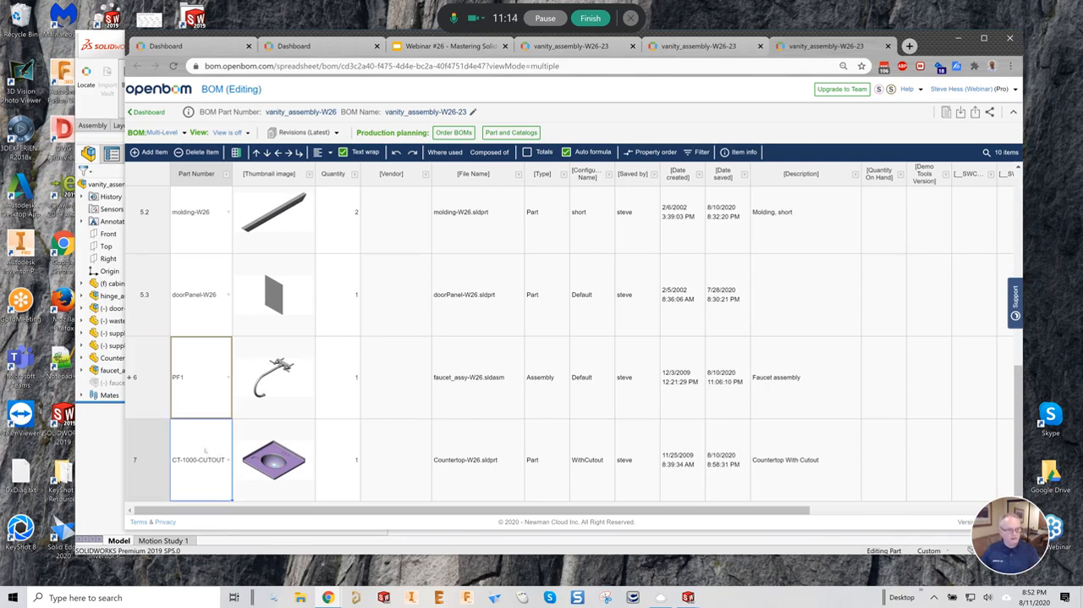
- Switch to SOLIDWORKS, dismiss the export message, and bring up the Countertop-W26.sldprt part
left_click(91, 448)
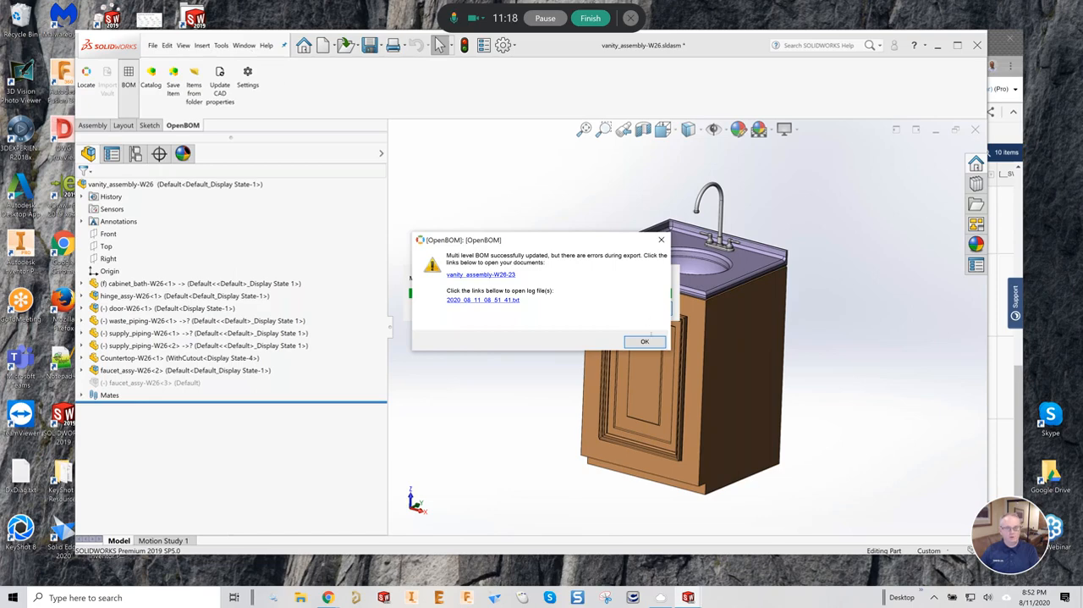
left_click(645, 341)
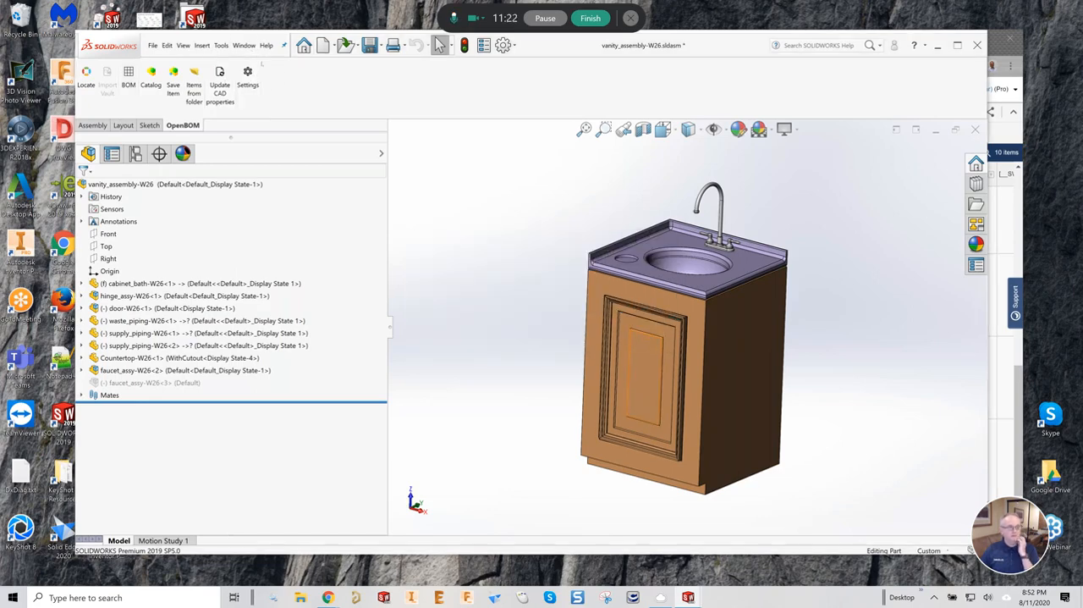
left_click(244, 45)
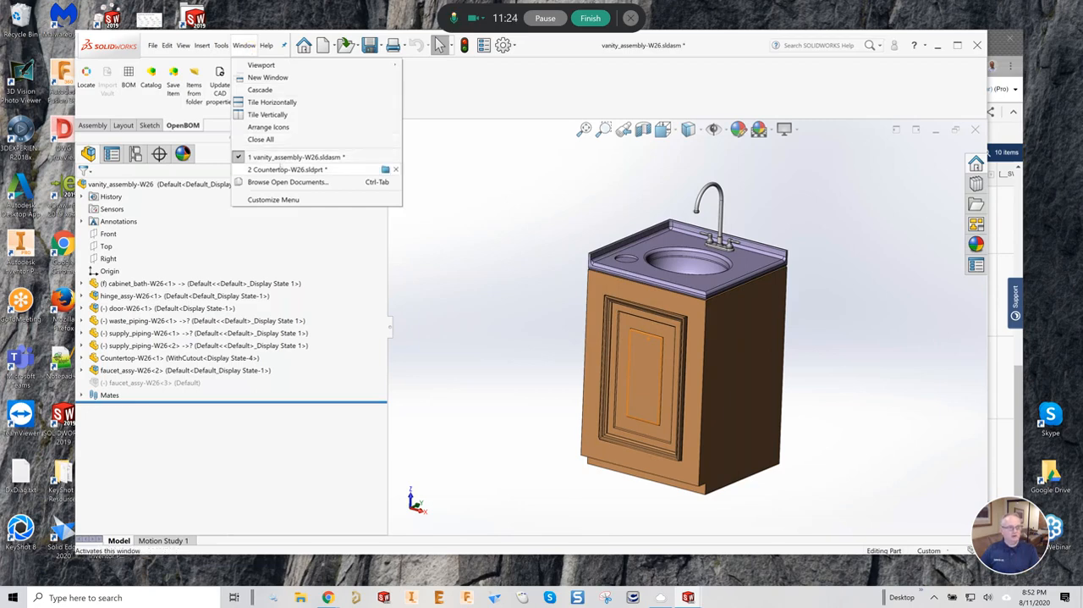
left_click(288, 169)
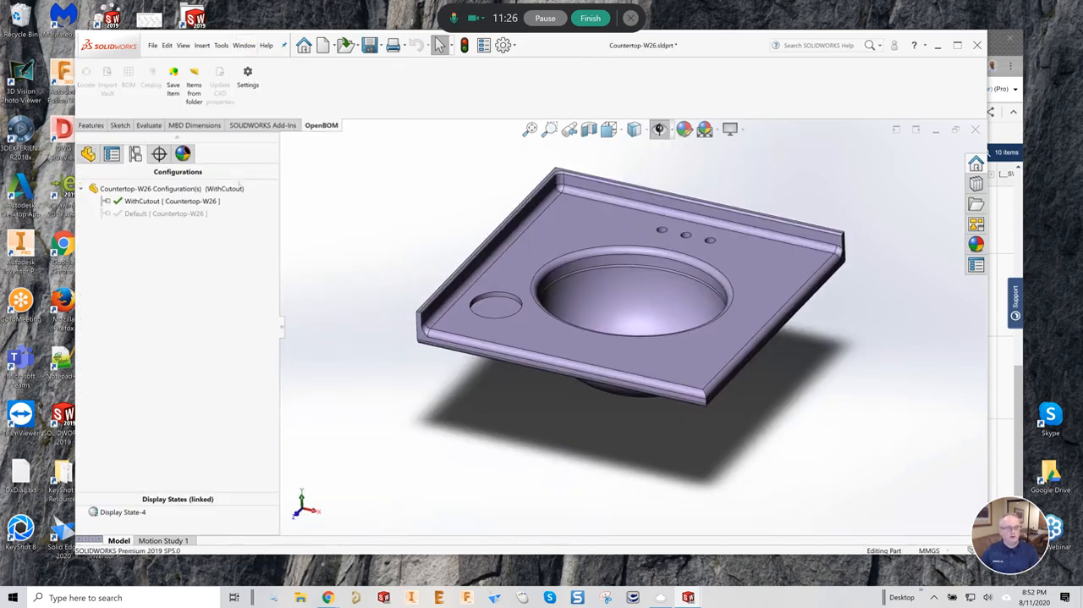
- Review the WithCutout configuration's BOM part number option and its configuration-specific properties, and return to the vanity assembly
right_click(179, 202)
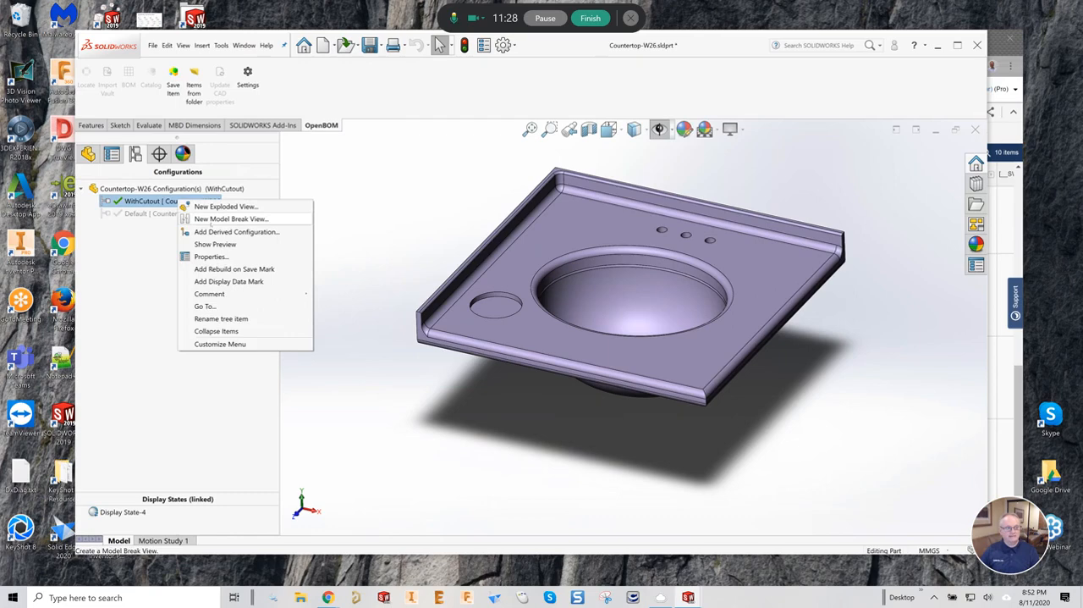
left_click(210, 257)
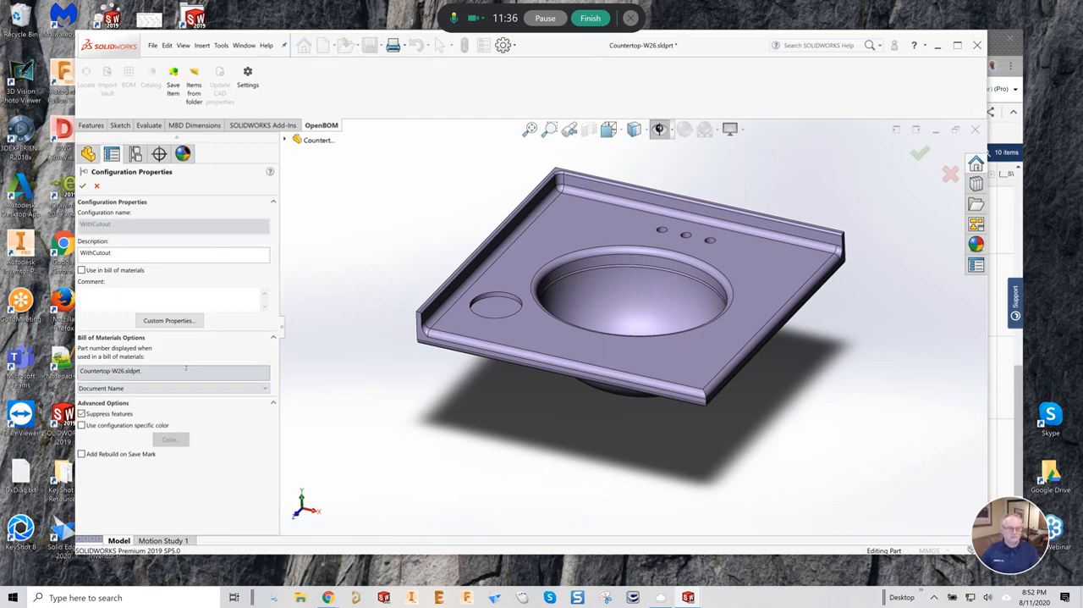
left_click(96, 185)
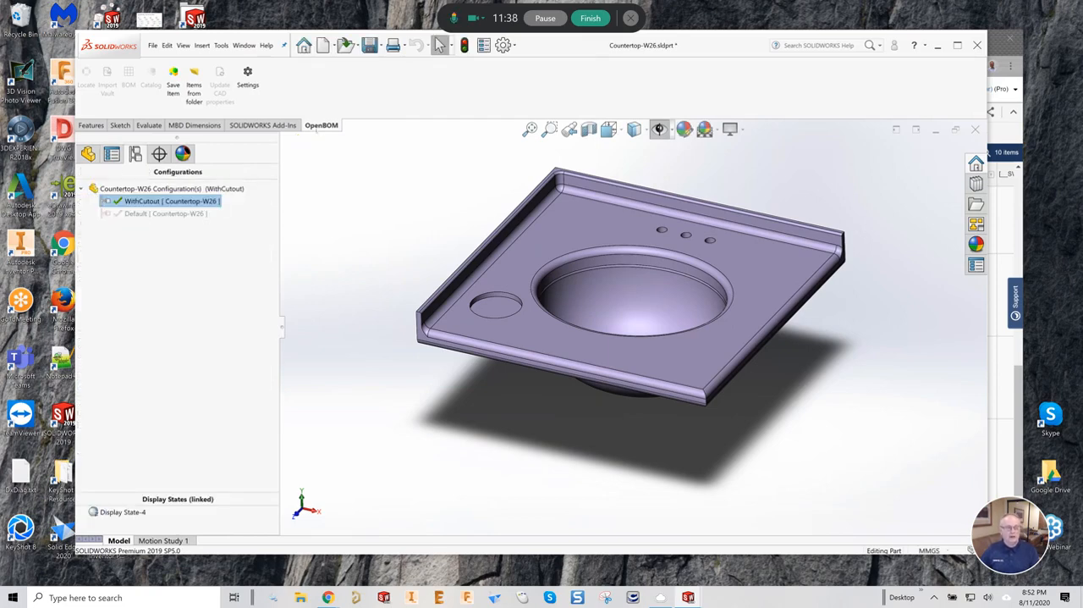
left_click(483, 45)
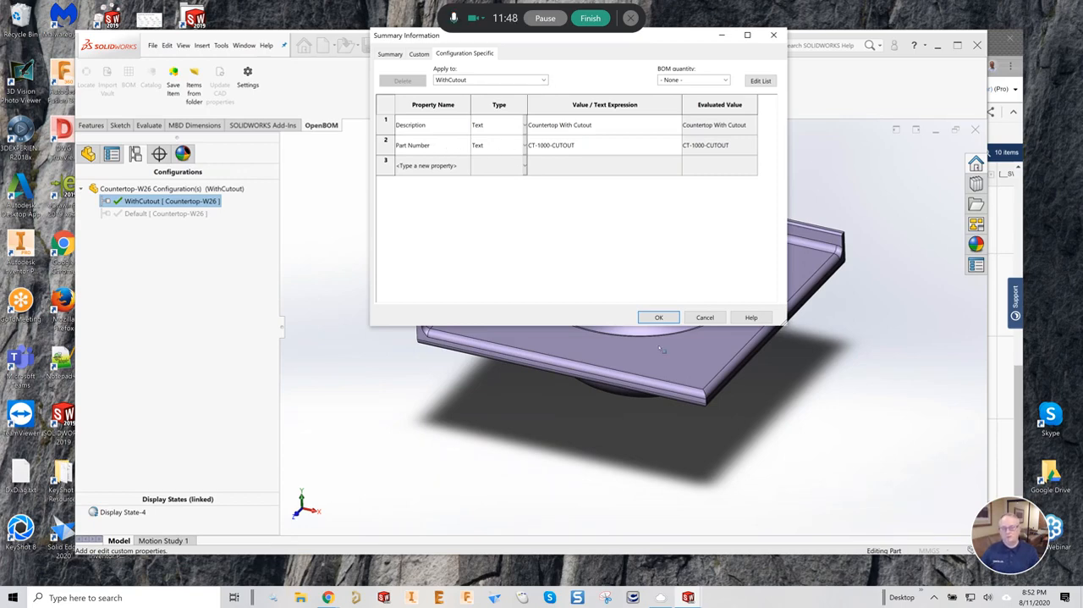
left_click(659, 317)
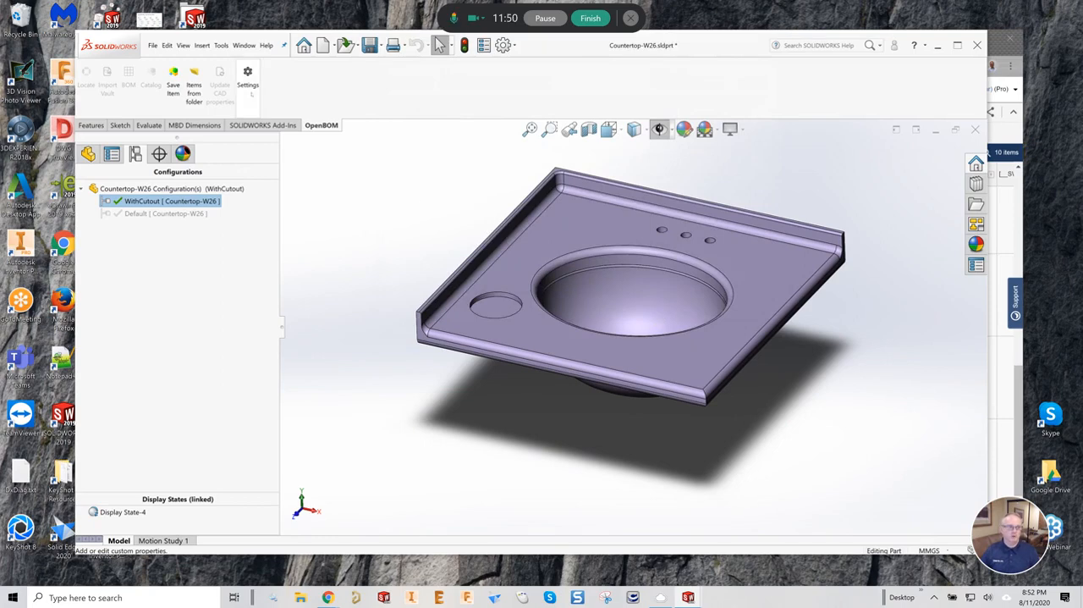
left_click(244, 45)
left_click(297, 157)
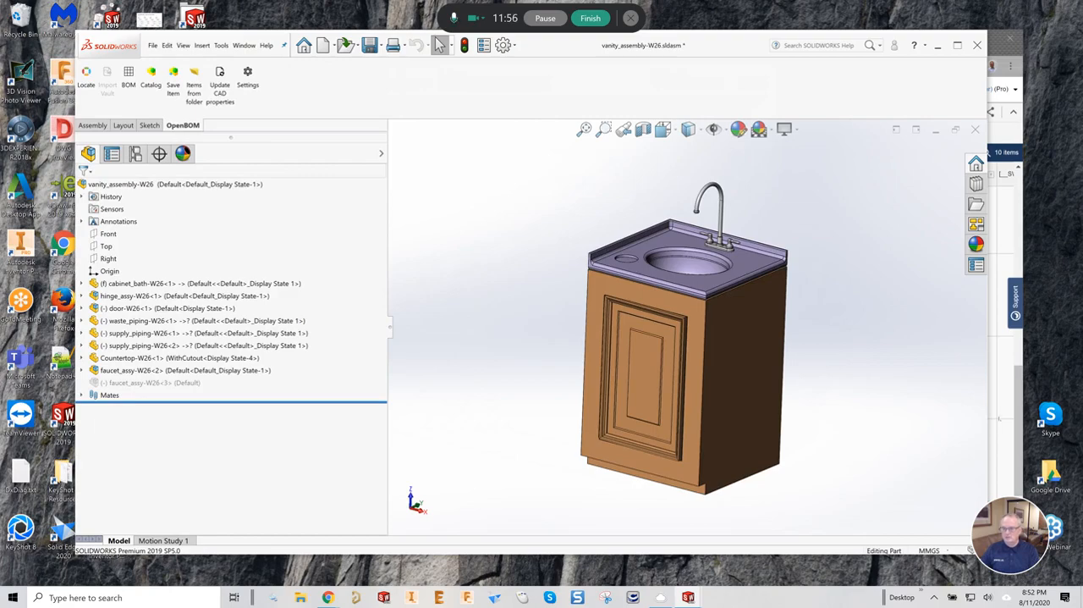
- Switch to the webinar presentation in the browser and show the Lesson #3 slide on fixing double entries
left_click(1002, 411)
left_click(420, 51)
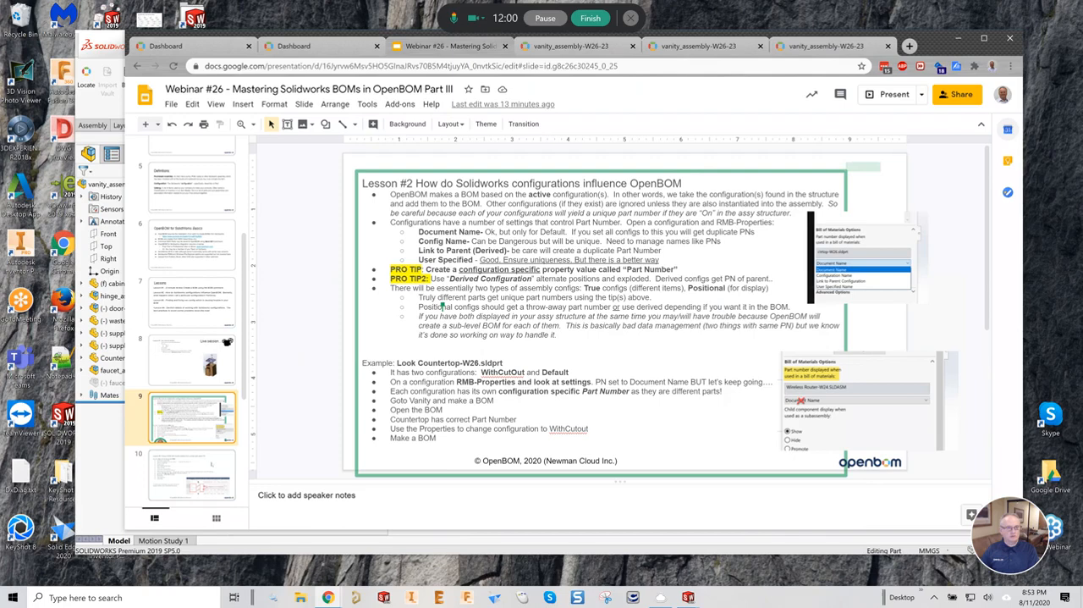
left_click(214, 462)
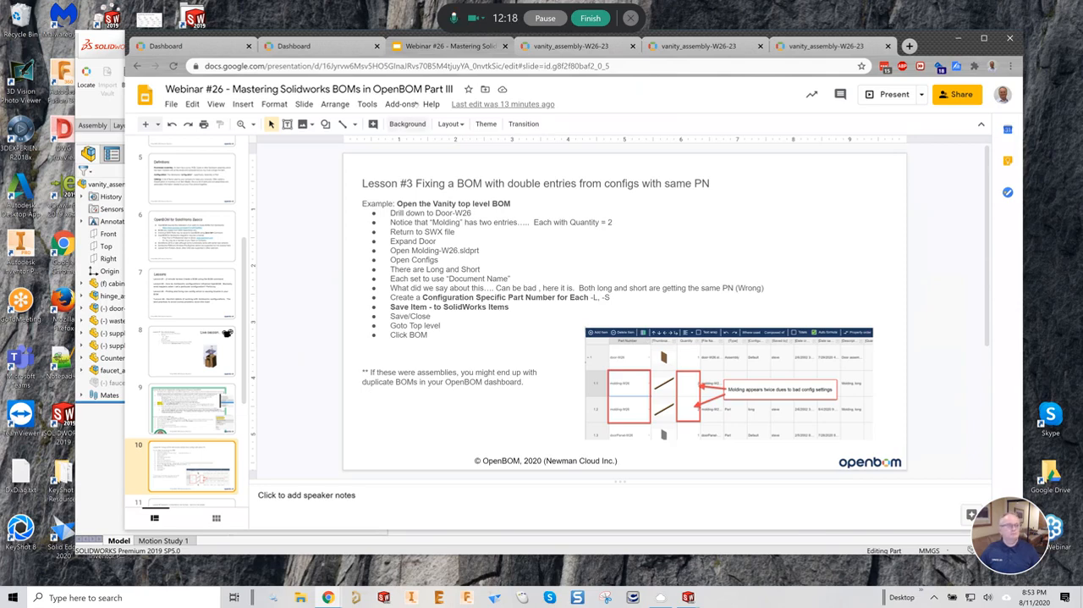
- Return to the latest vanity_assembly-W26-23 BOM and locate the molding rows under the door-W26 assembly
left_click(813, 49)
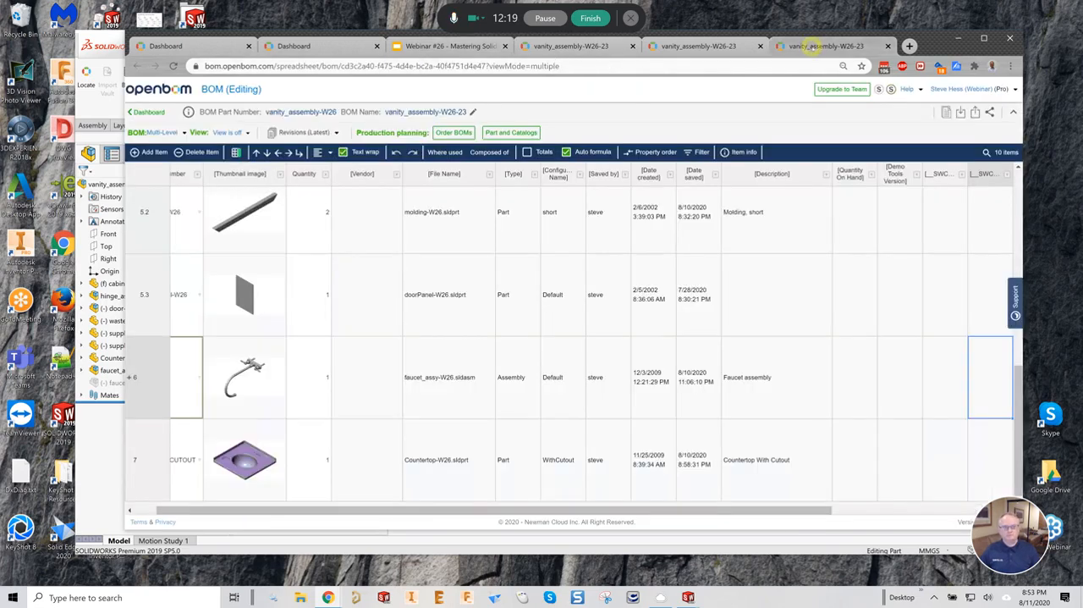
scroll(153, 383, "up", 1)
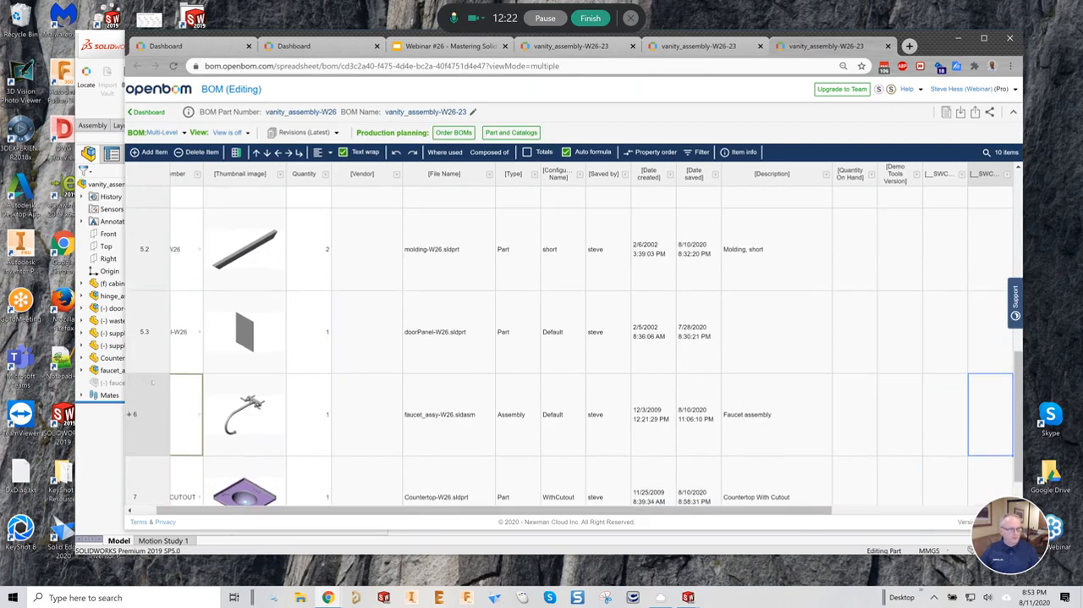
scroll(161, 363, "up", 3)
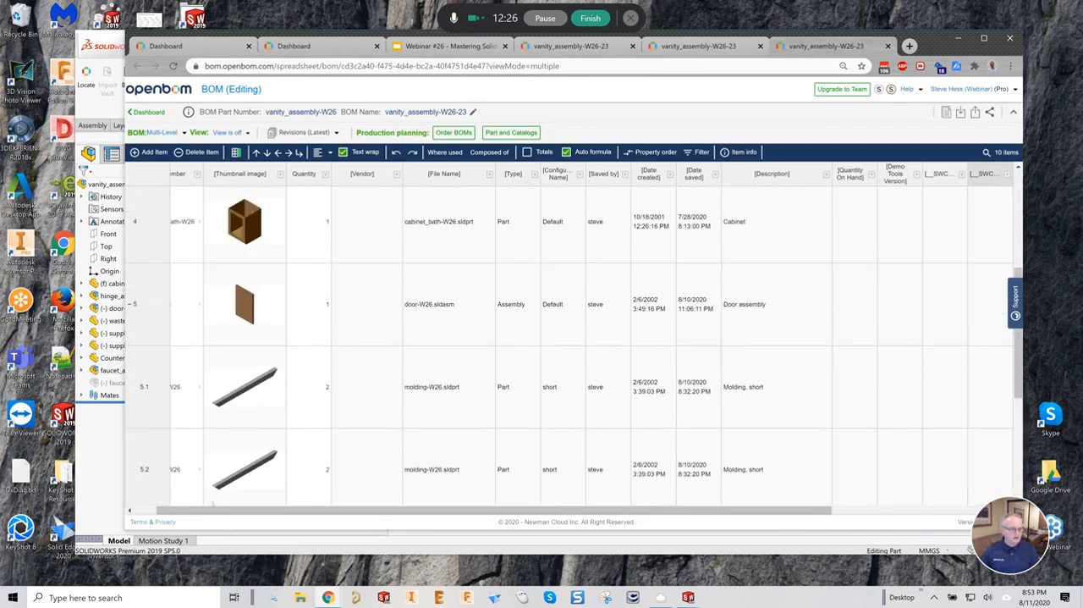
scroll(146, 373, "left", 2)
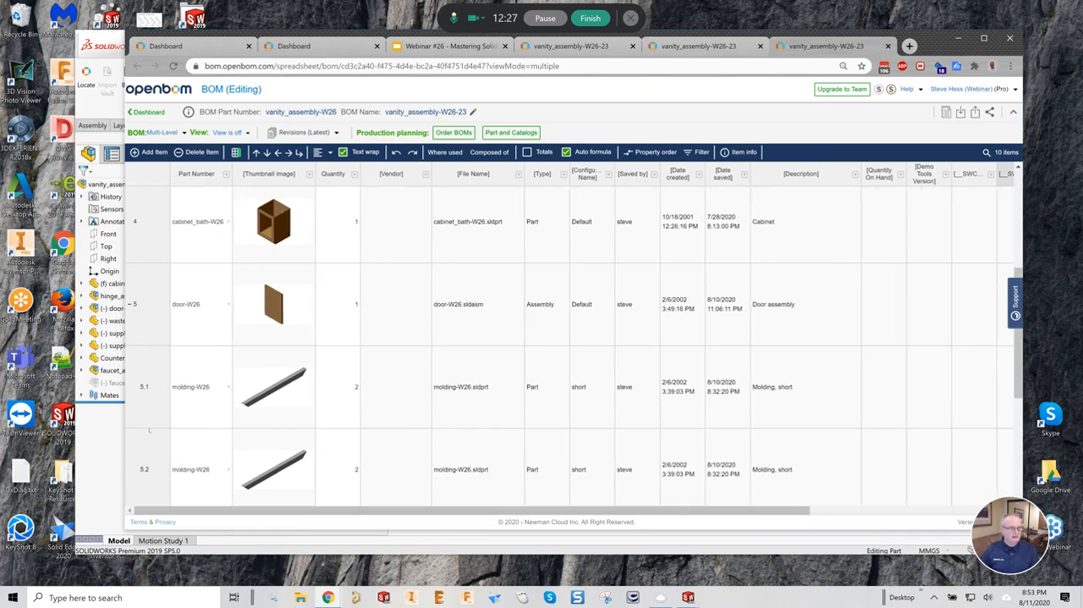
scroll(151, 368, "down", 1)
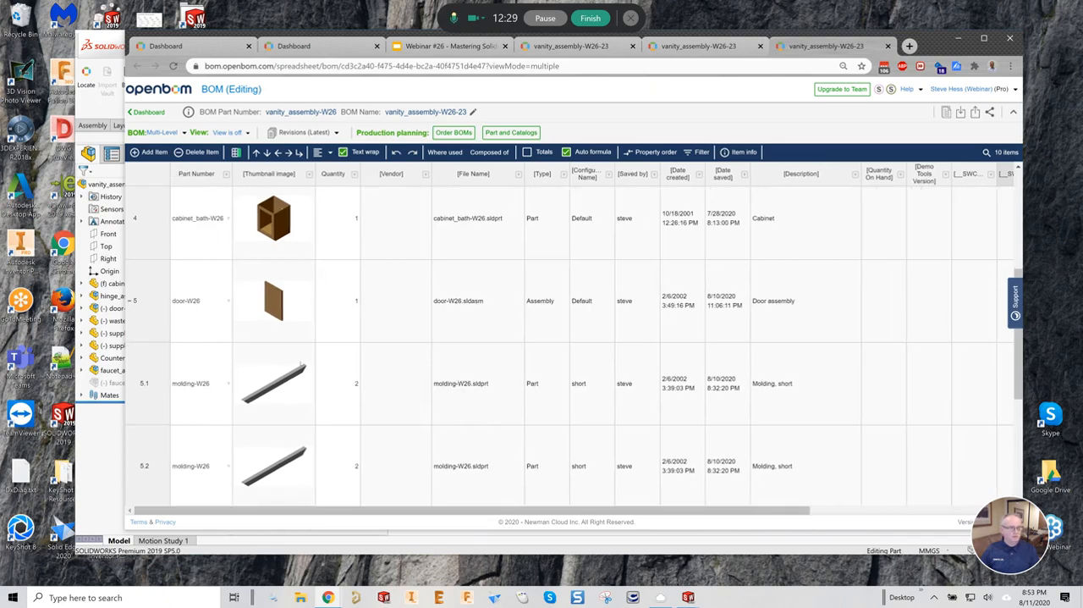
scroll(238, 416, "down", 1)
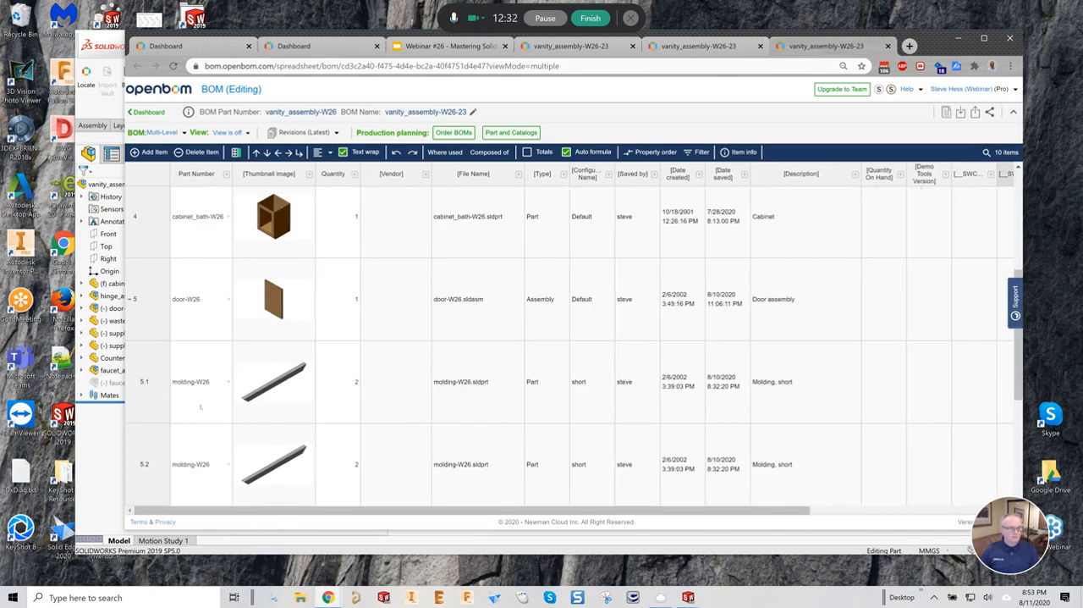
- Compare the part numbers and configuration names of molding rows 5.1 and 5.2
left_click(200, 407)
left_click(204, 450)
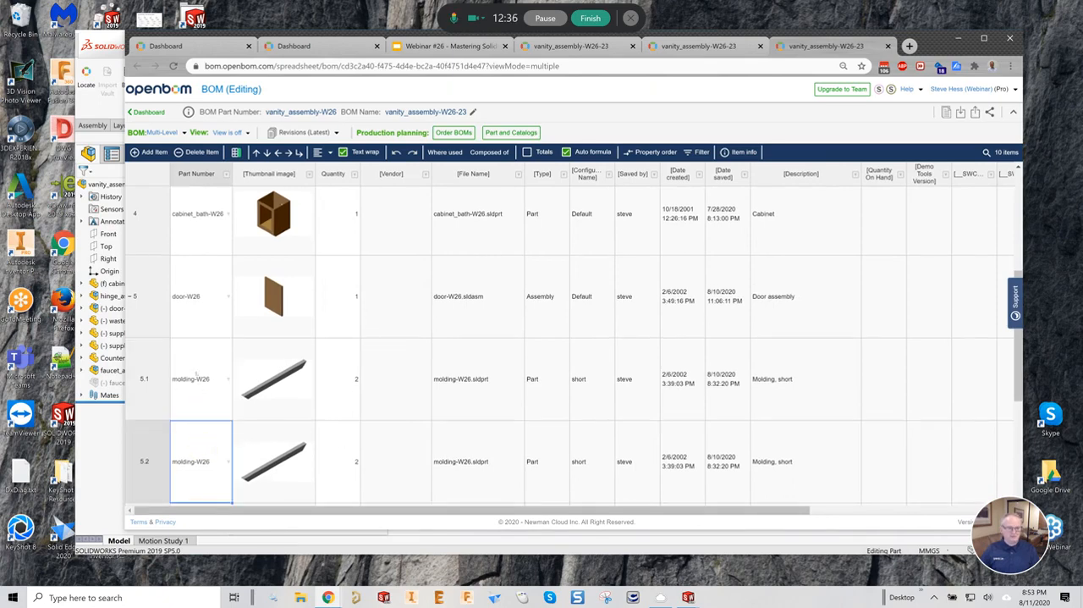
left_click(196, 373)
left_click(200, 462)
left_click(581, 399)
left_click(588, 472)
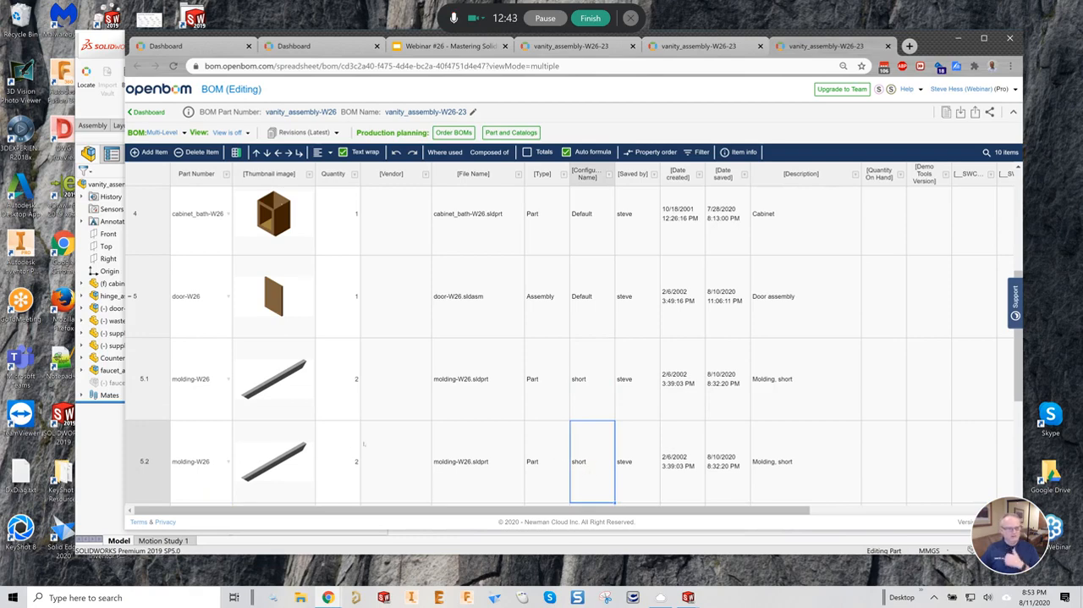
left_click(145, 435)
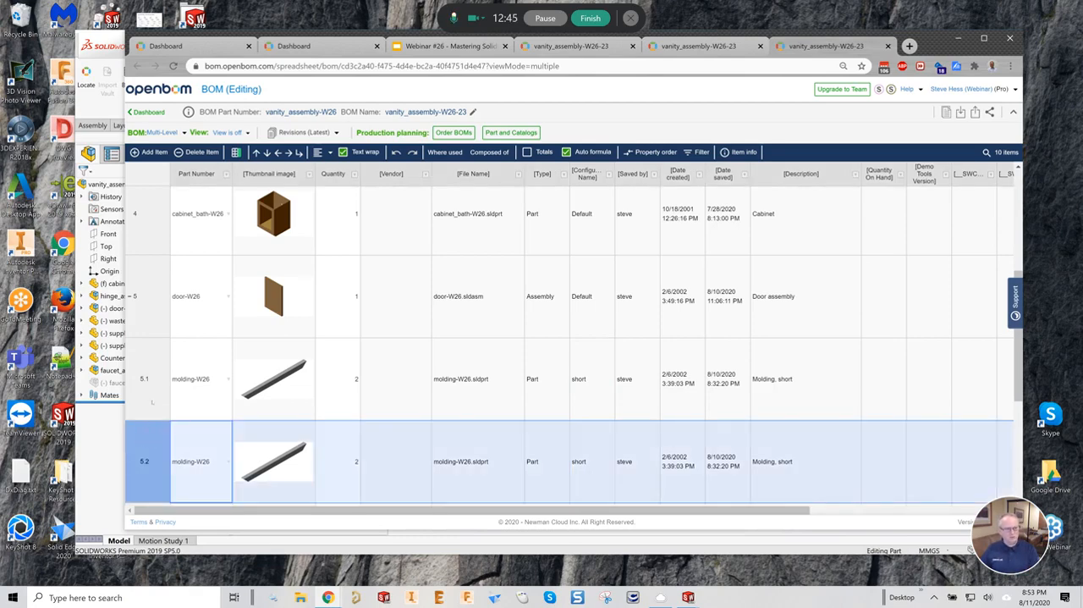
left_click(152, 402)
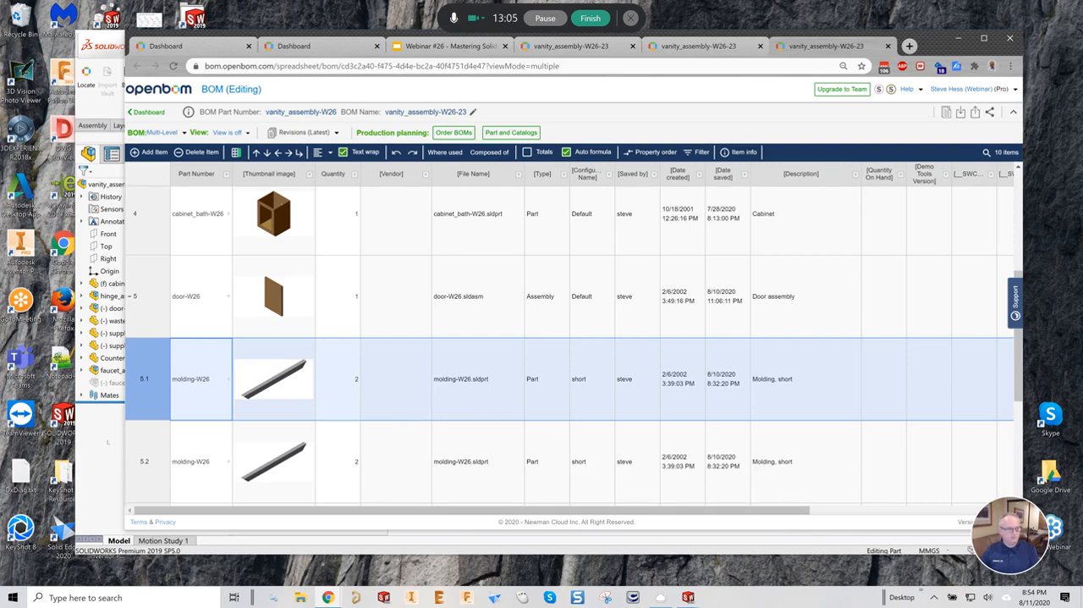
- Switch to SOLIDWORKS, expand the door-W26 subassembly, and open its first long molding-W26 component as a part
left_click(107, 441)
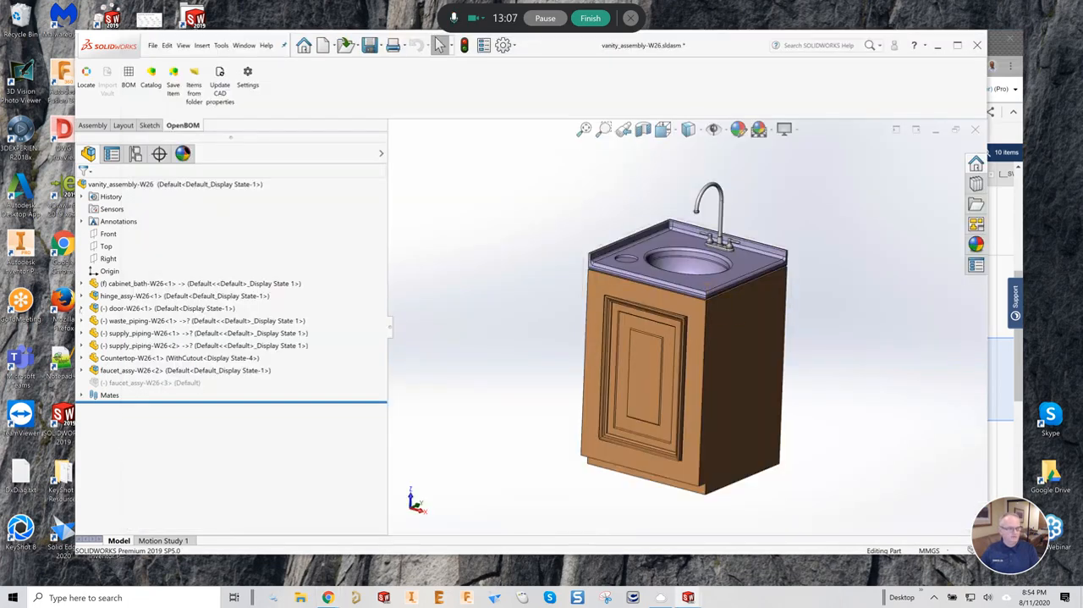
left_click(81, 308)
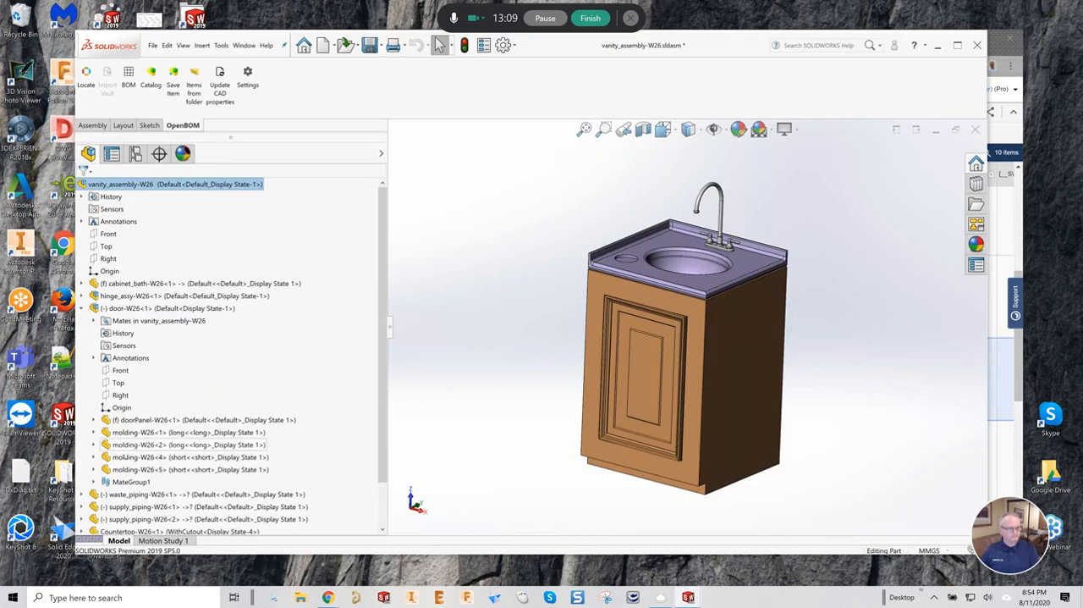
left_click(144, 431)
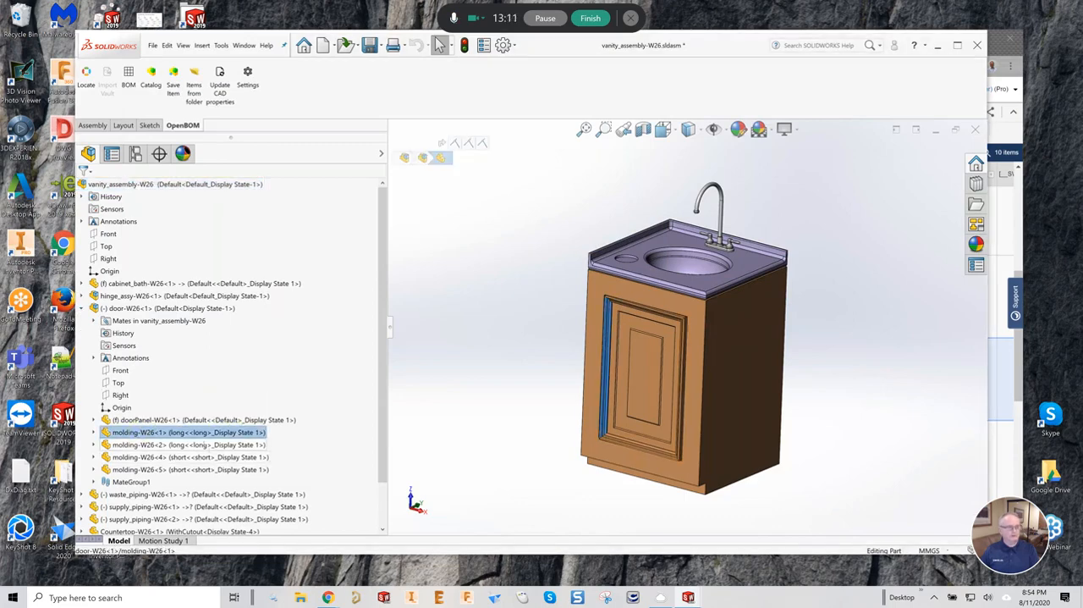
left_click(193, 432)
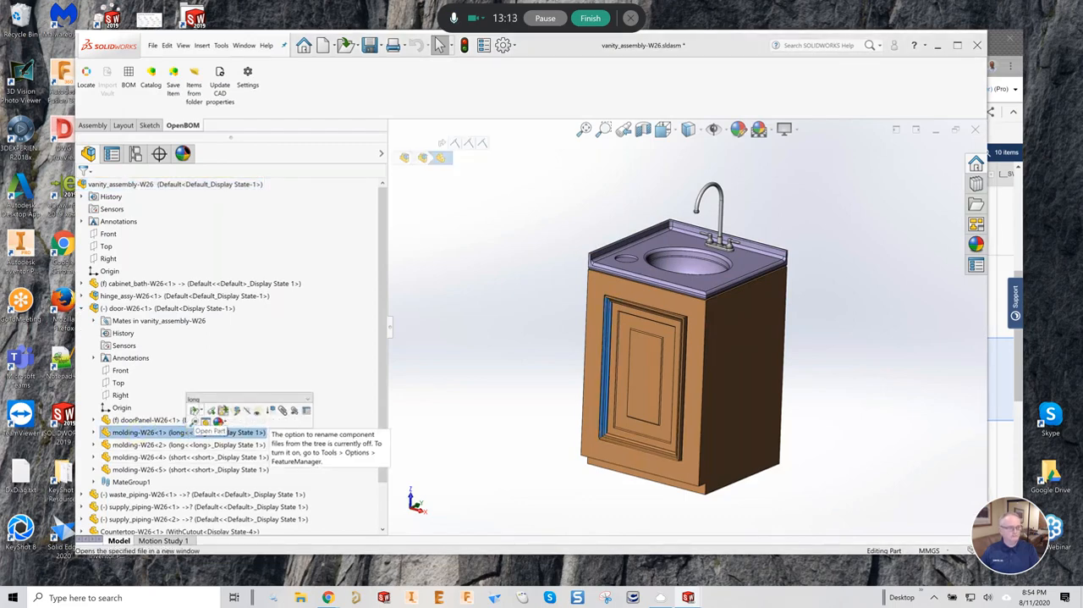
left_click(196, 410)
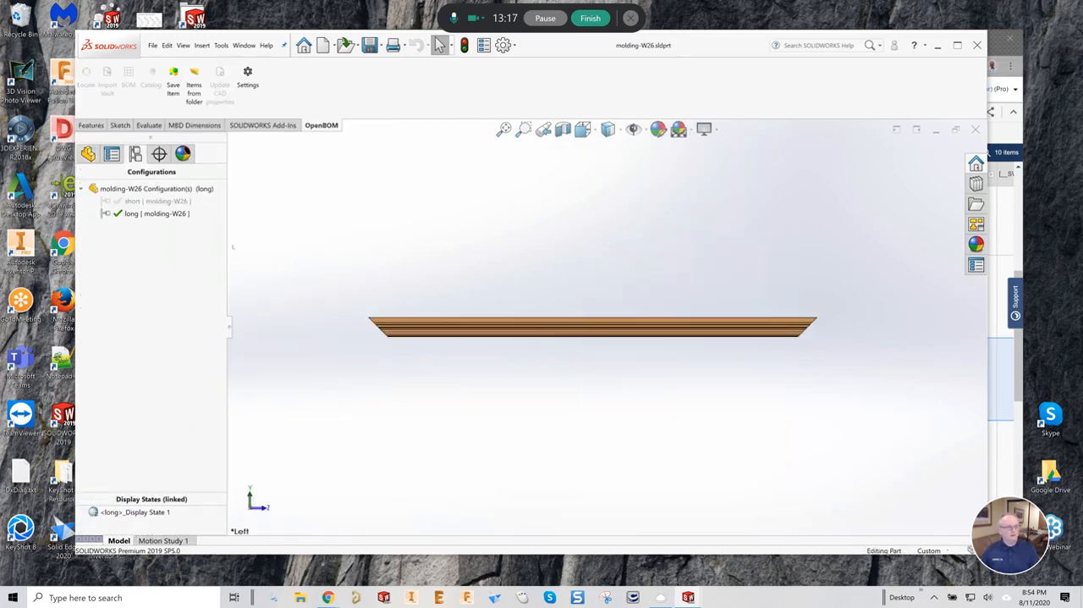
- Check the short configuration's properties for its bill of materials part number source
left_click(109, 201)
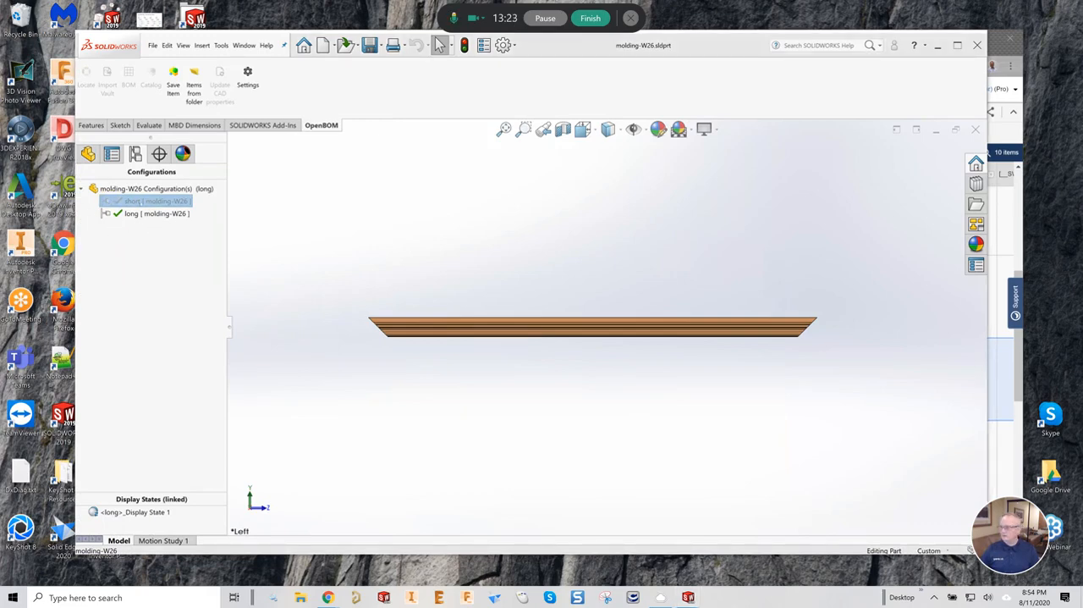
right_click(141, 202)
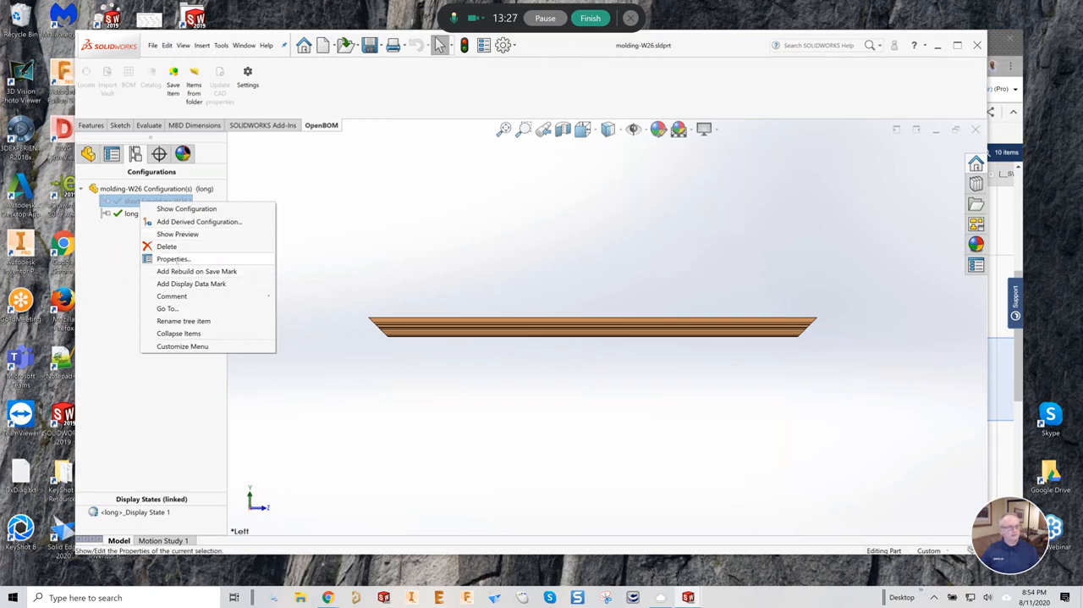
left_click(174, 259)
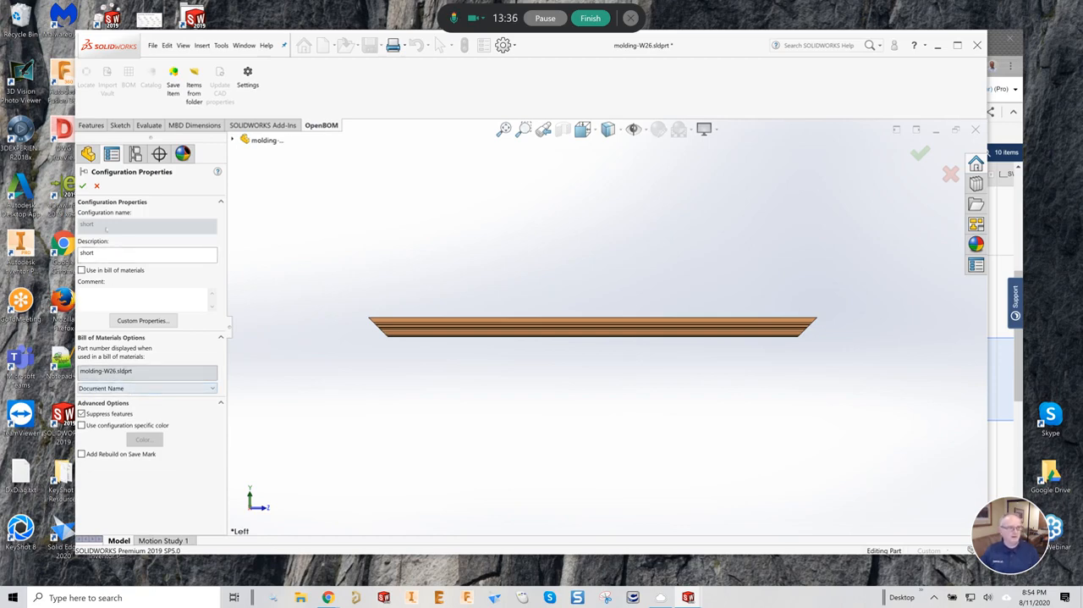
left_click(82, 186)
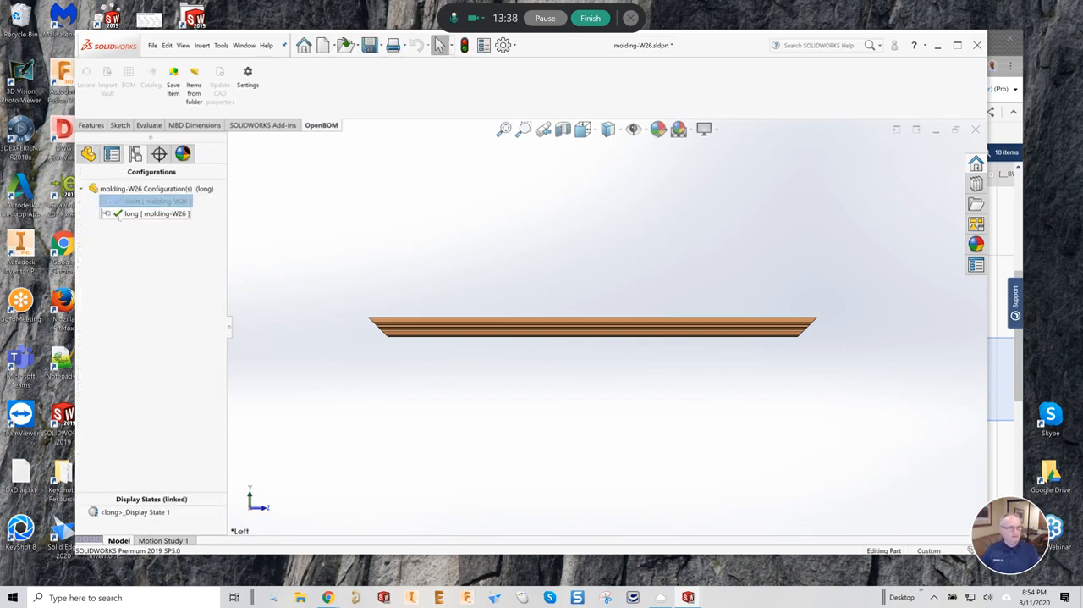
- Check the long configuration's properties for its bill of materials part number source
right_click(119, 214)
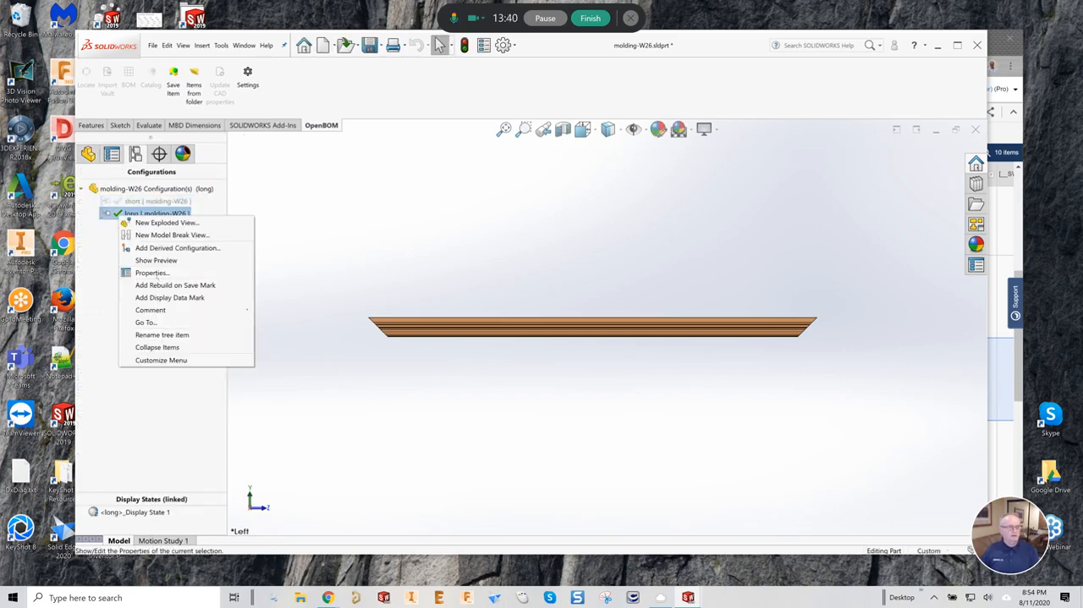
left_click(152, 273)
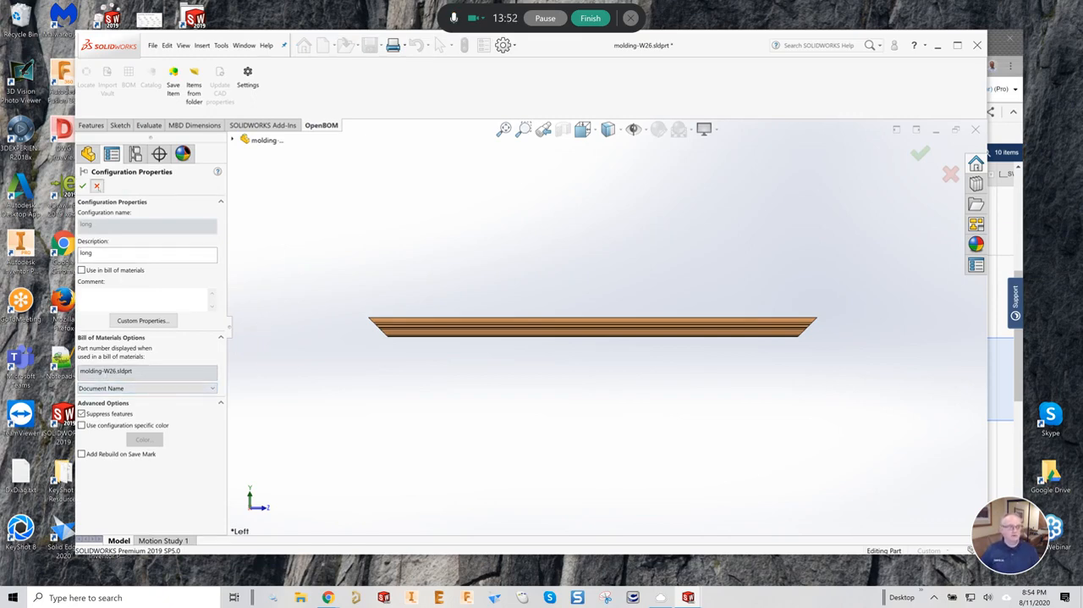
left_click(83, 185)
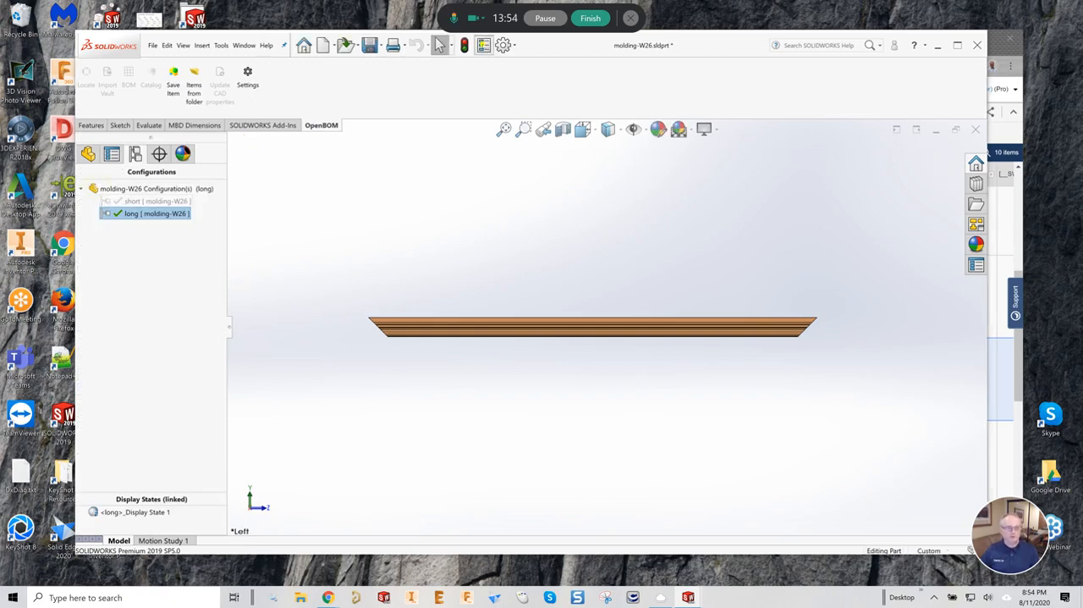
- Add a configuration-specific Part Number property with the value M-1000-L to the long molding configuration
left_click(484, 44)
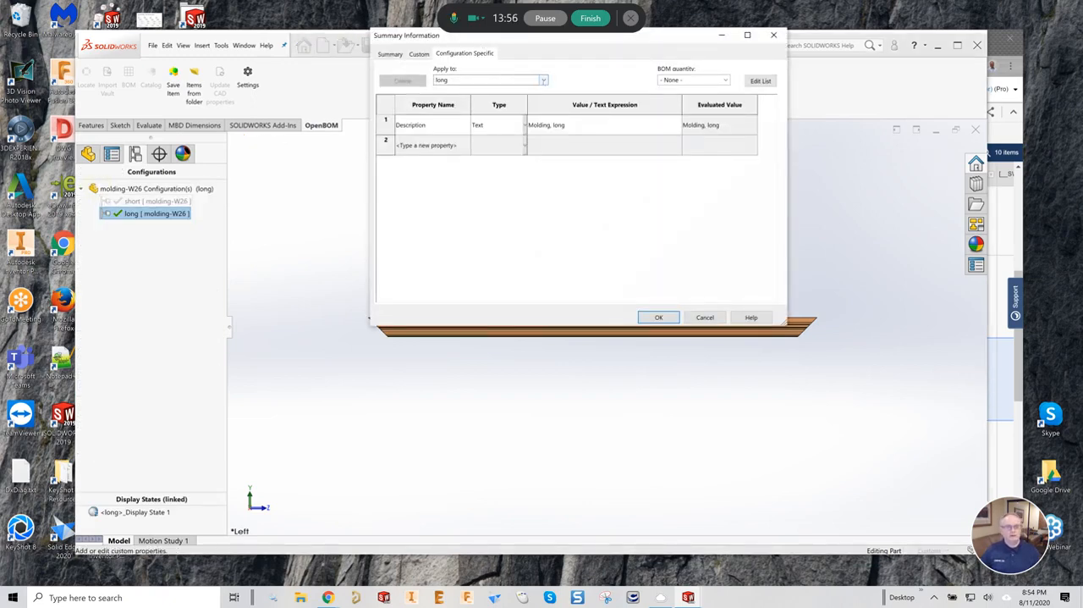
left_click(424, 146)
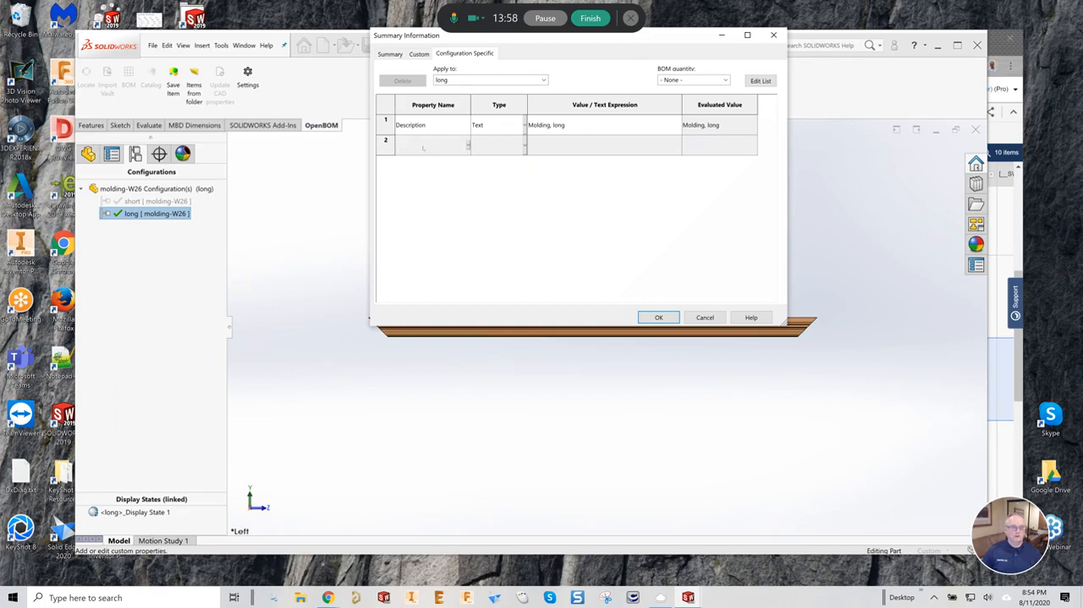
type("Part Number")
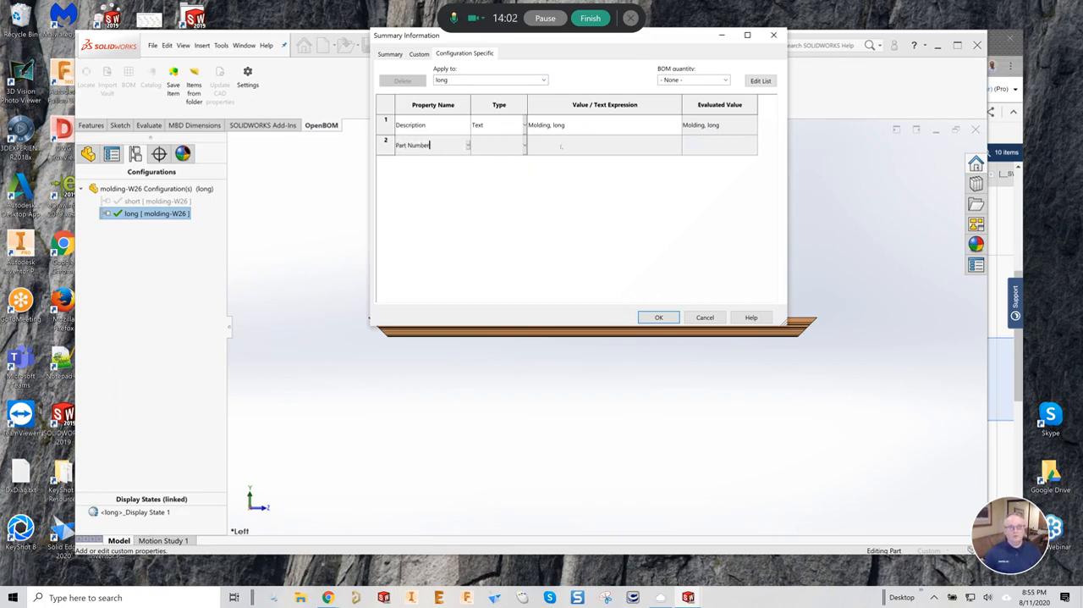
left_click(562, 146)
type("M-100")
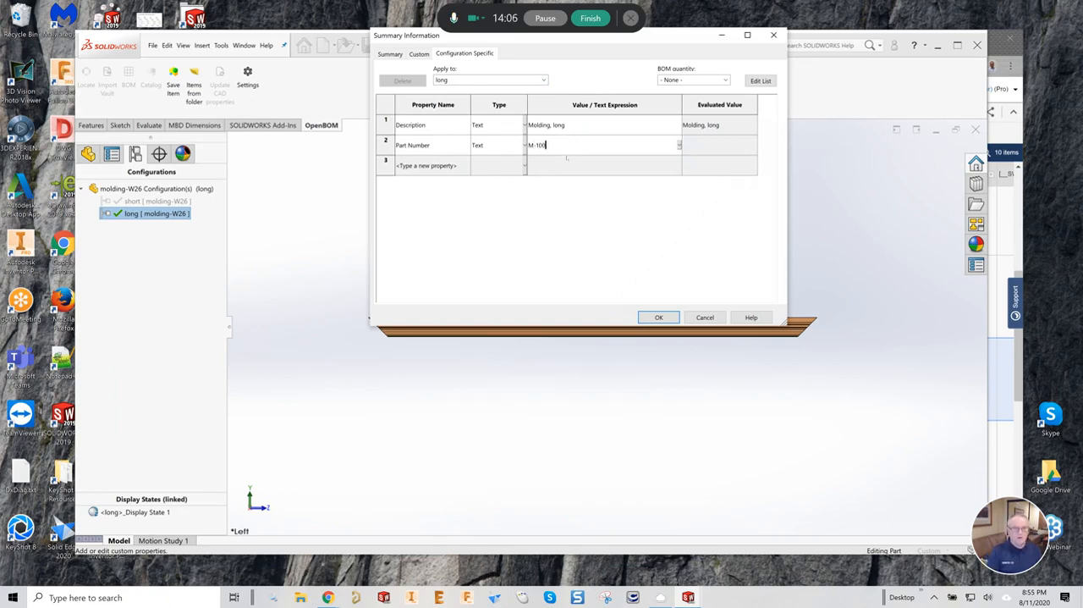
type("0-L")
- Add a Part Number property with the value M-1000-S to the short configuration and save the molding part
left_click(474, 80)
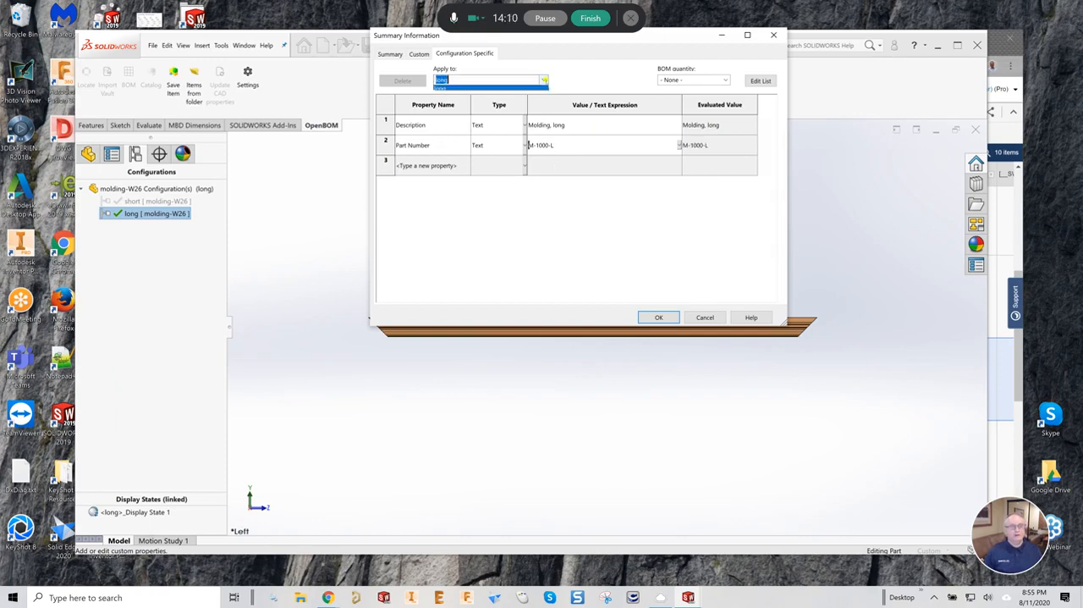
left_click(471, 99)
left_click(438, 144)
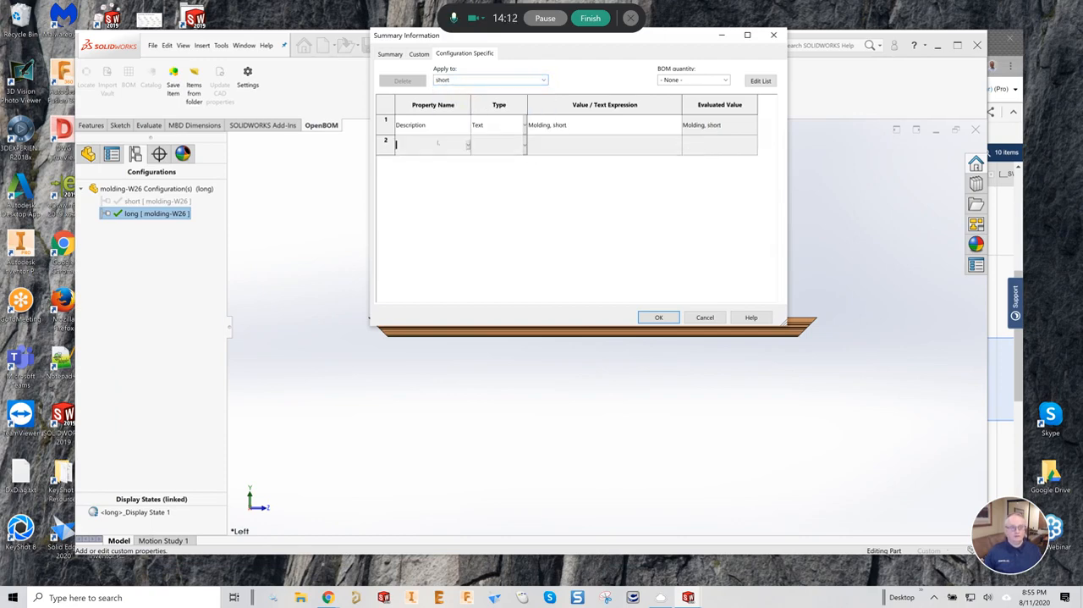
type("Part ")
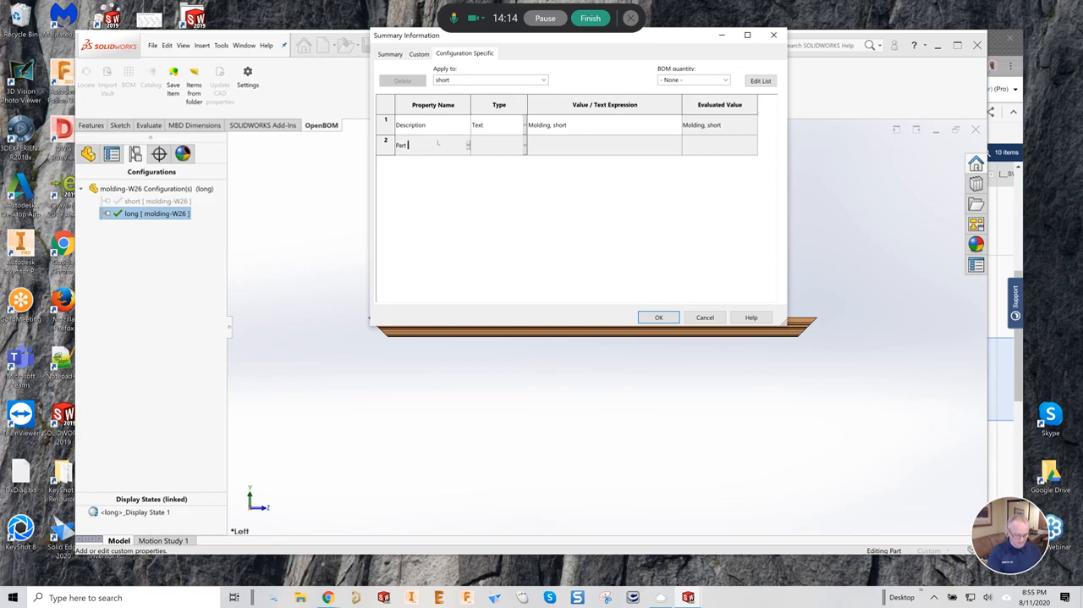
type("Number")
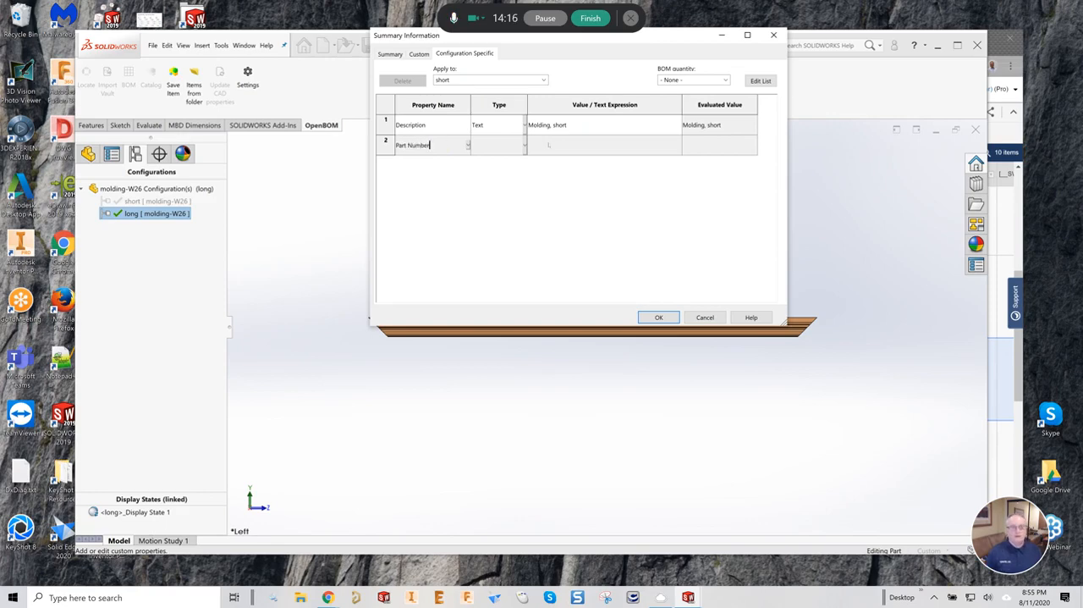
left_click(548, 144)
type("M-10")
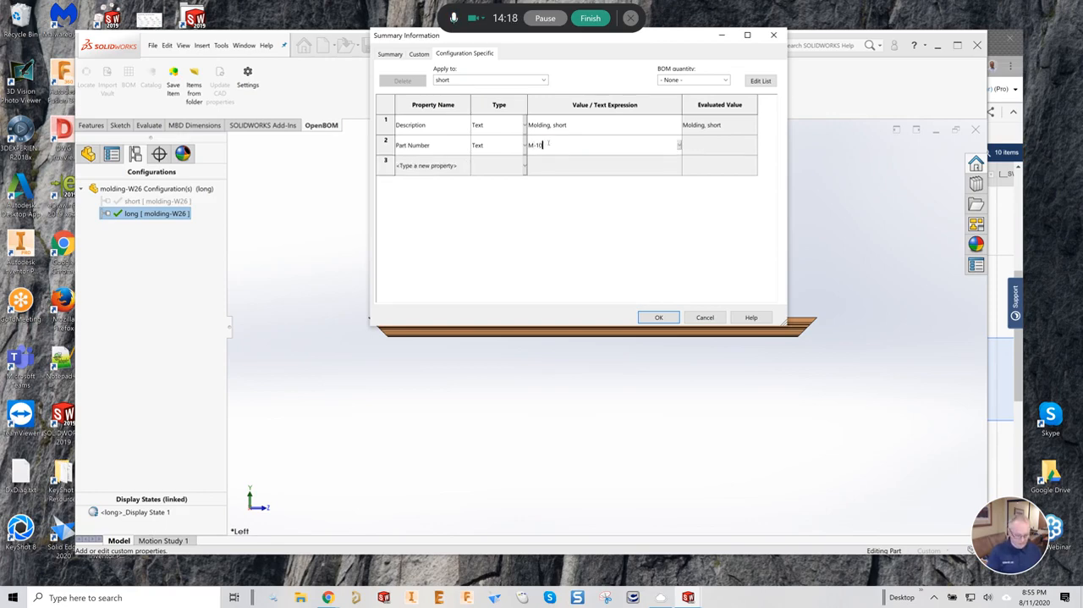
type("0-S")
key("Left")
key("Left")
key("Left")
type("0")
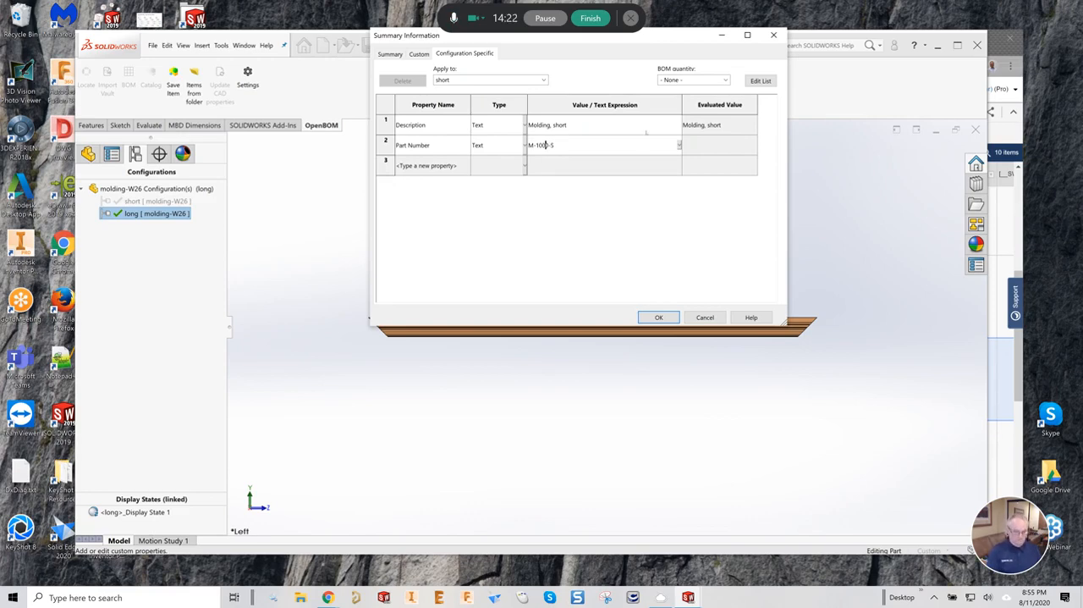
left_click(667, 315)
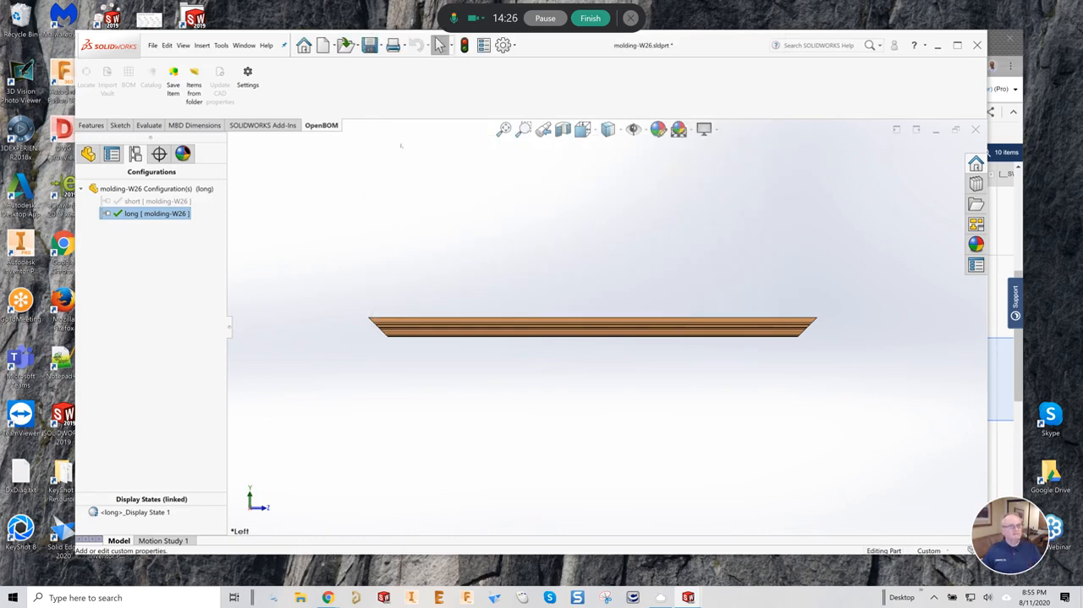
left_click(370, 45)
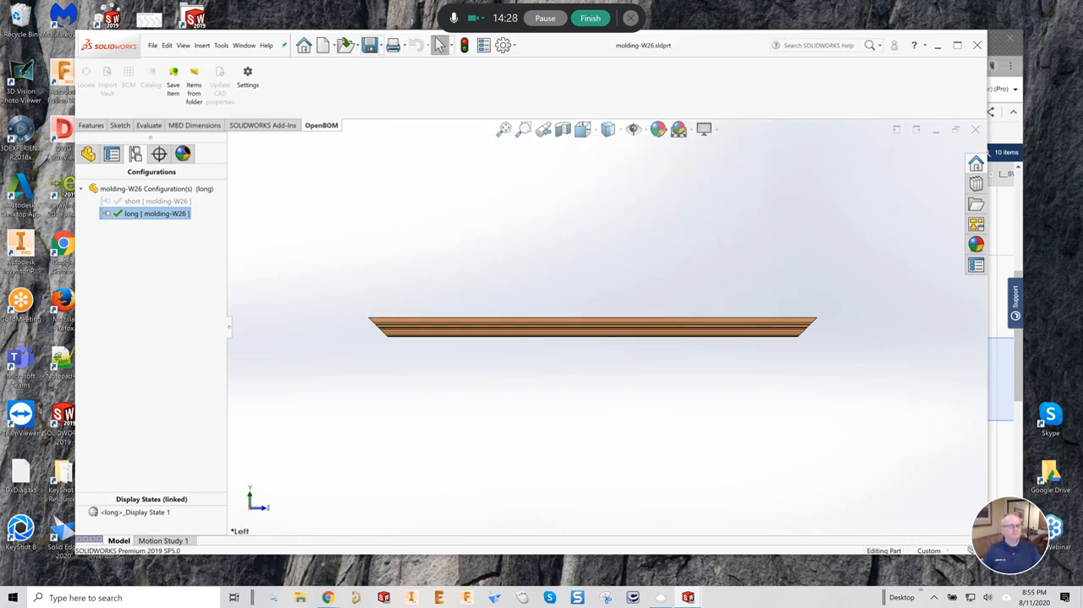
- Return to the vanity_assembly-W26 assembly and update its OpenBOM catalog and multi-level BOM
left_click(243, 45)
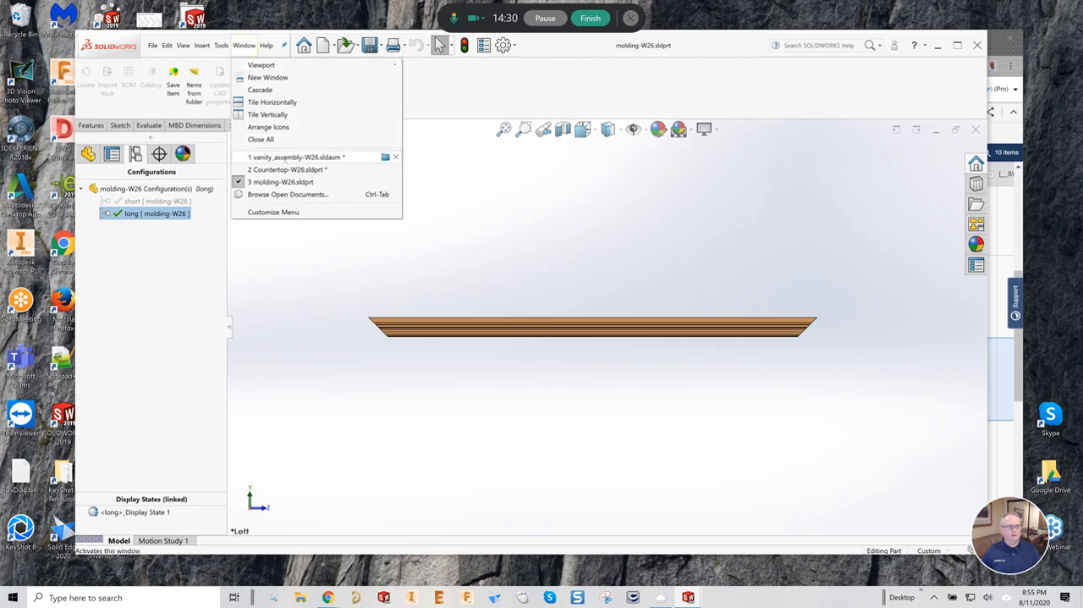
left_click(292, 157)
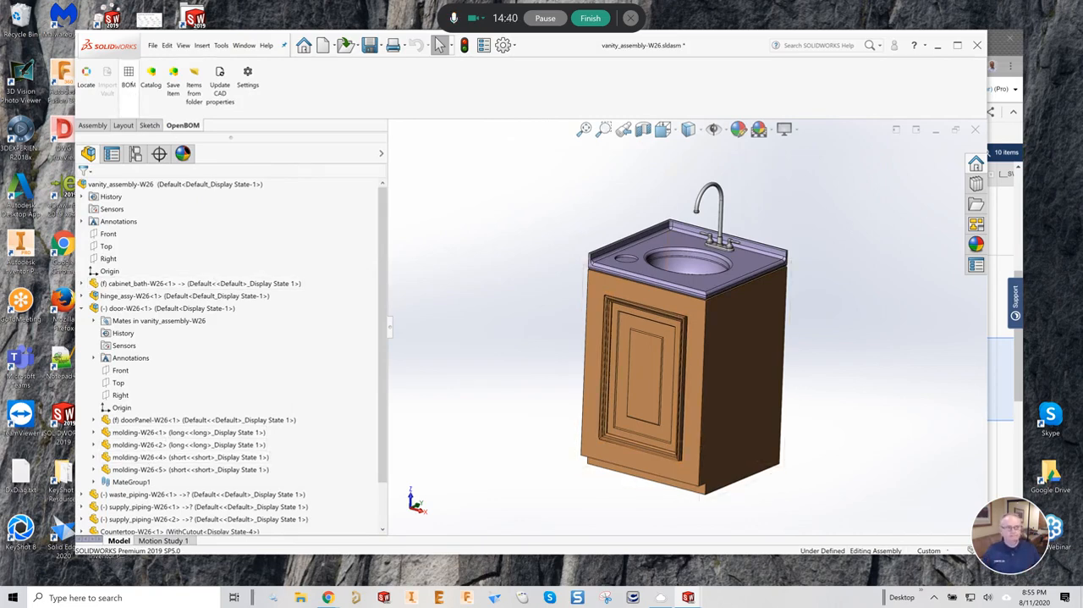
left_click(127, 78)
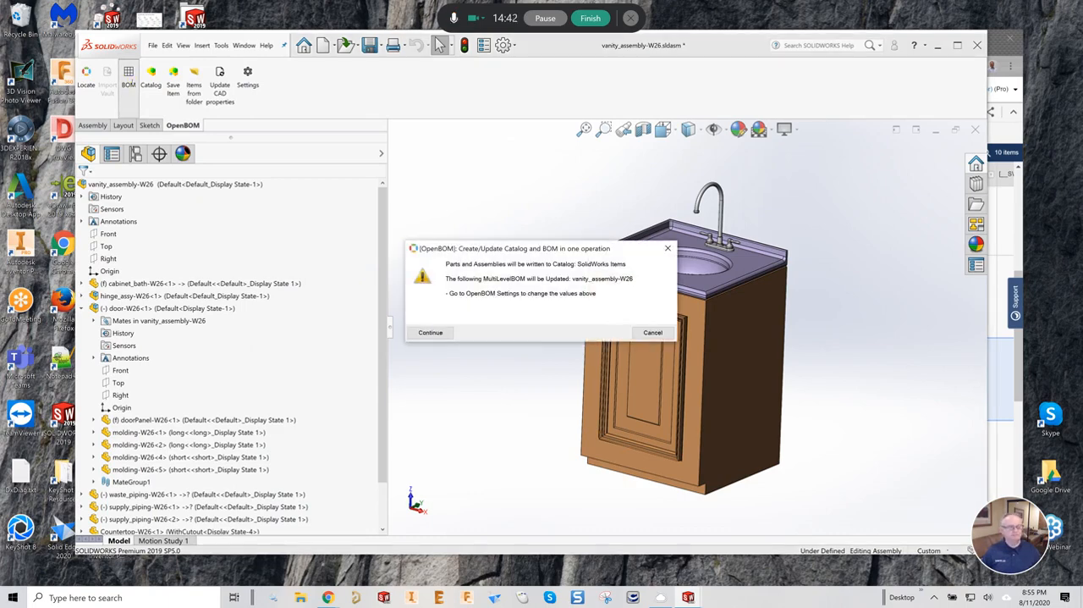
left_click(420, 332)
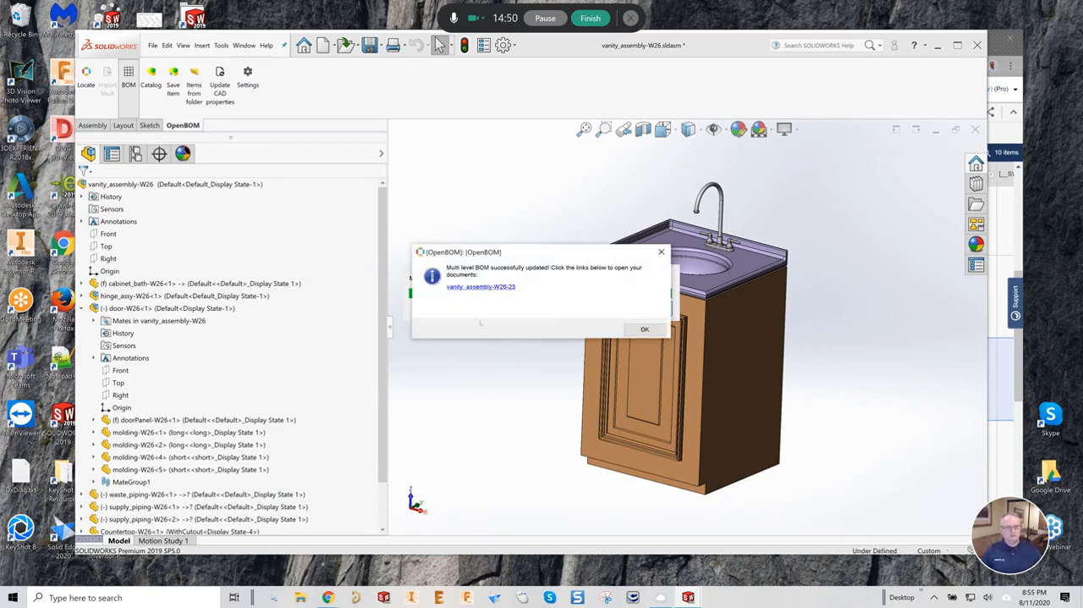
- Open the updated vanity_assembly-W26-23 BOM and compare the part numbers, quantities and configuration names of molding rows 5.1 and 5.2
left_click(484, 287)
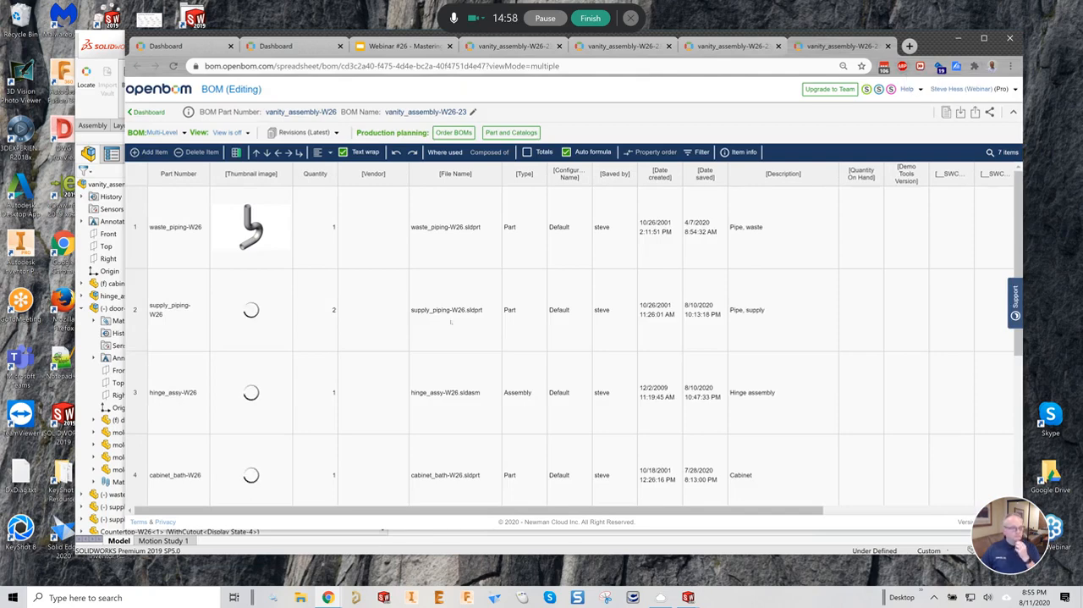
scroll(341, 369, "down", 3)
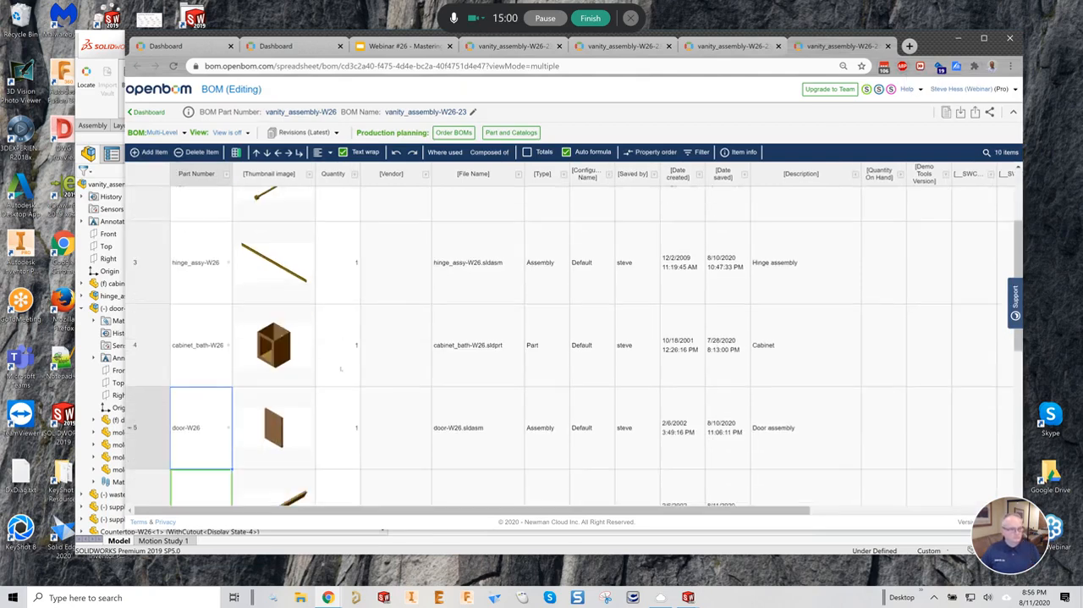
scroll(341, 369, "down", 1)
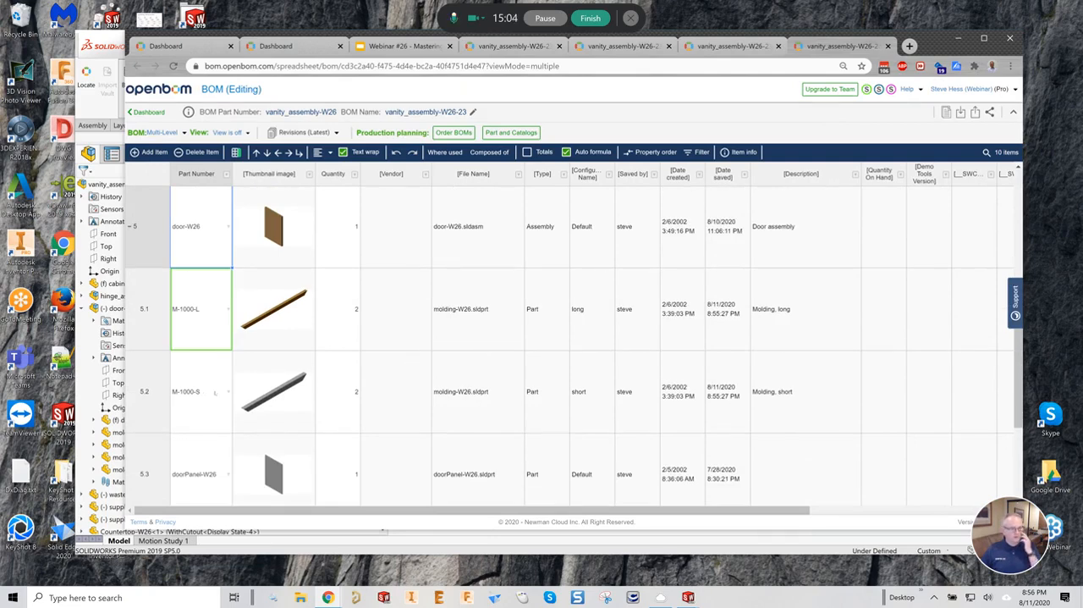
left_click(192, 387)
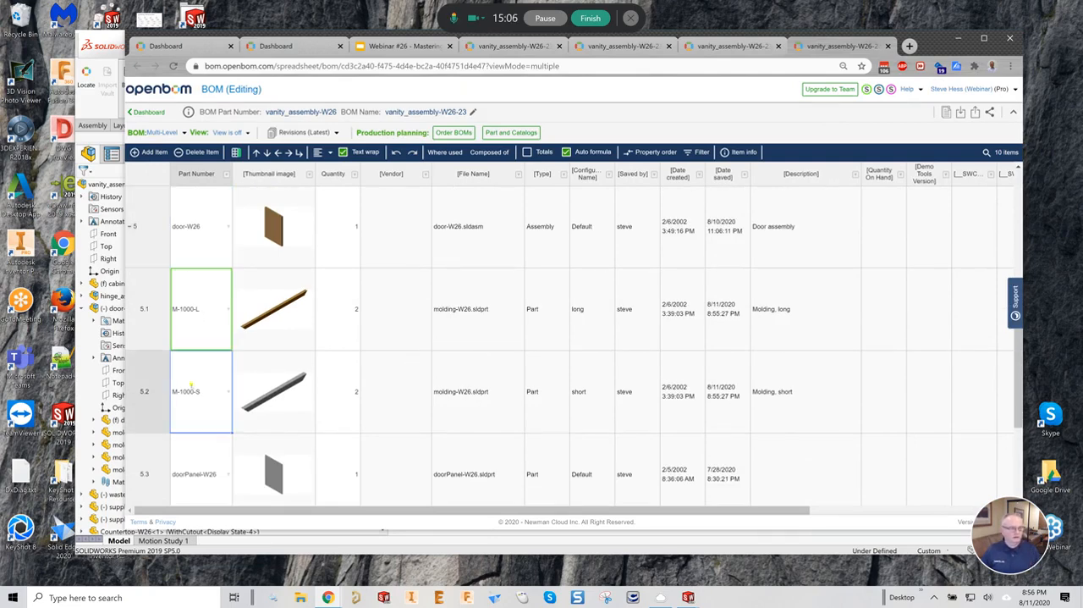
left_click(327, 388)
left_click(330, 330)
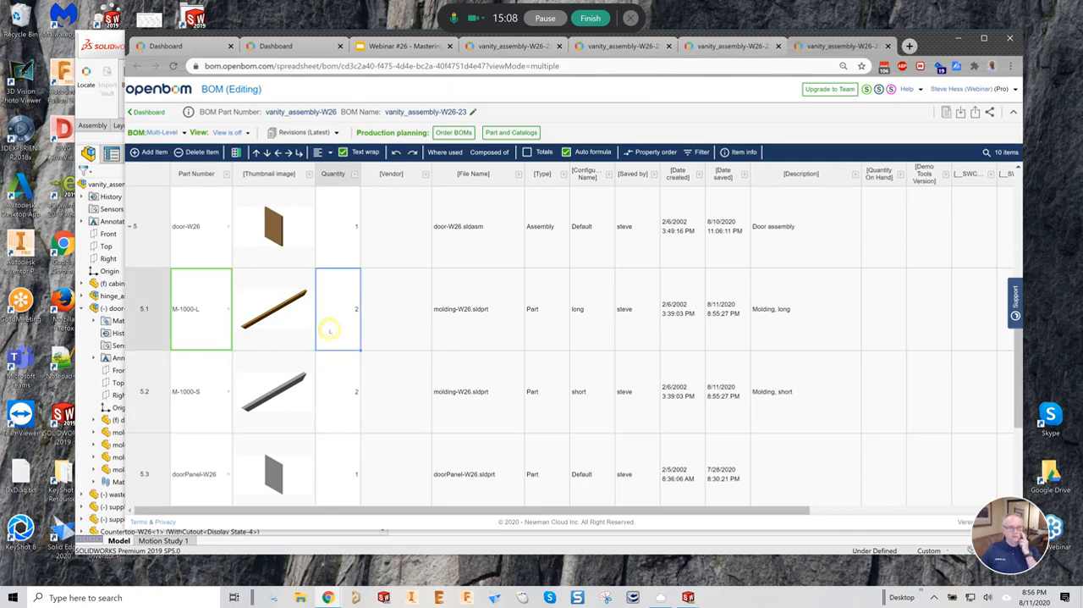
left_click(582, 307)
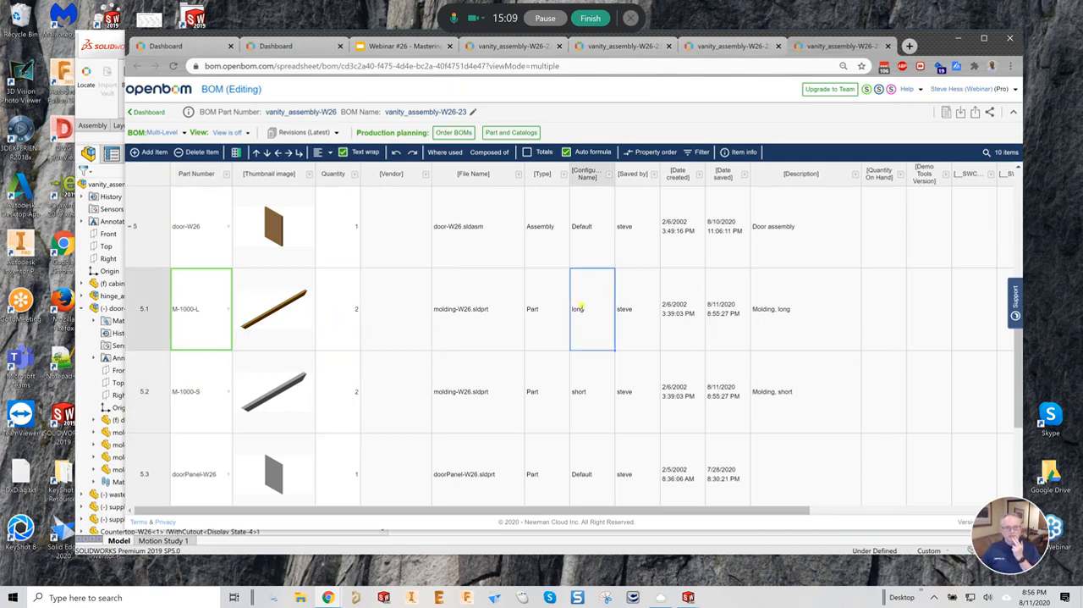
left_click(579, 378)
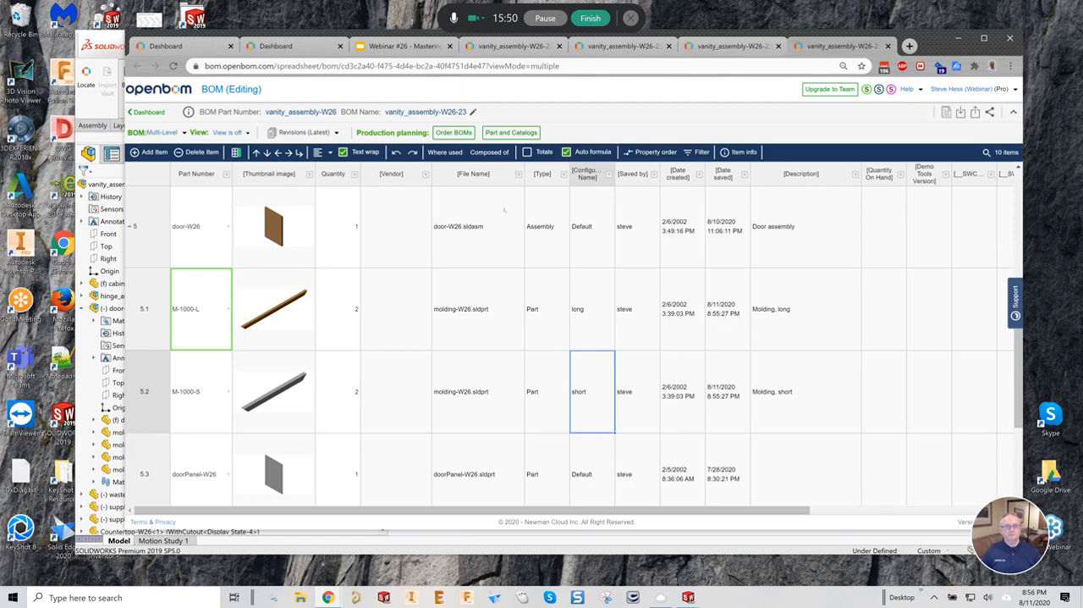
- Switch to the Webinar #26 presentation in Google Slides and open the Lesson #4 slide about assembly configurations
left_click(398, 46)
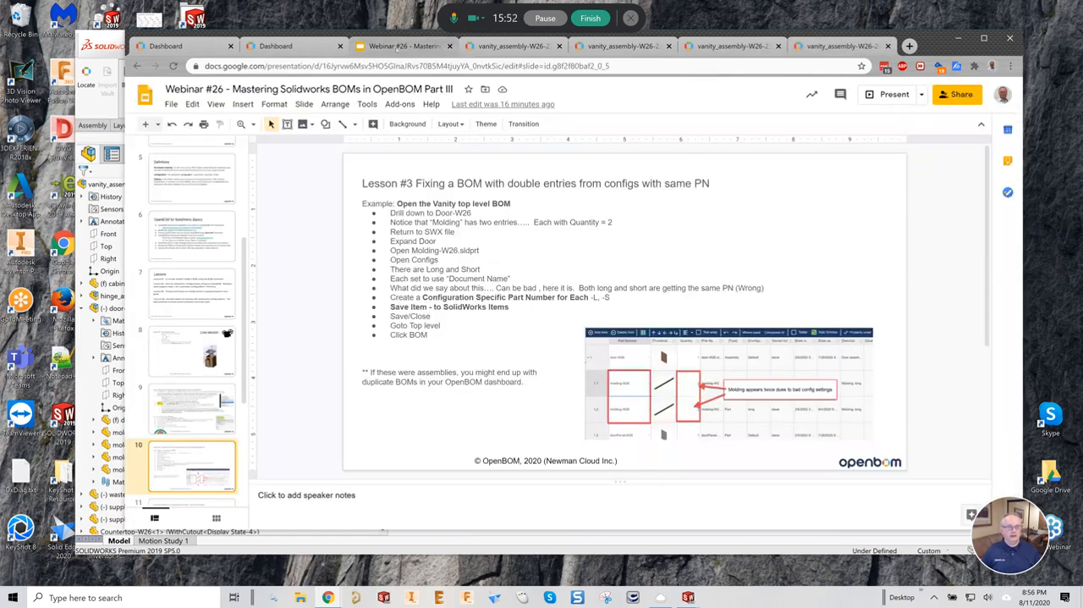
scroll(161, 426, "down", 2)
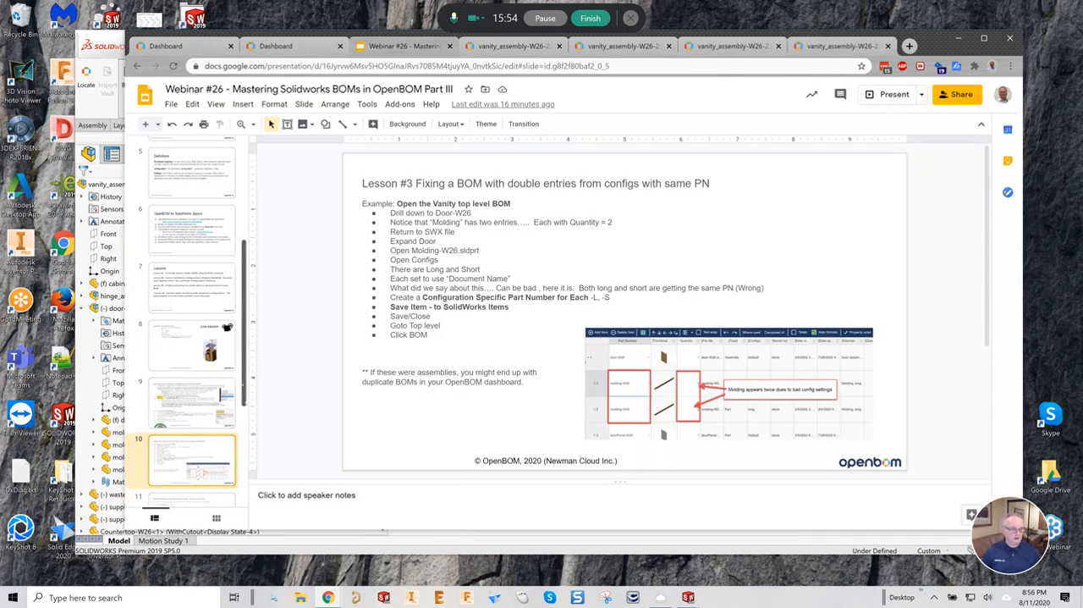
left_click(207, 428)
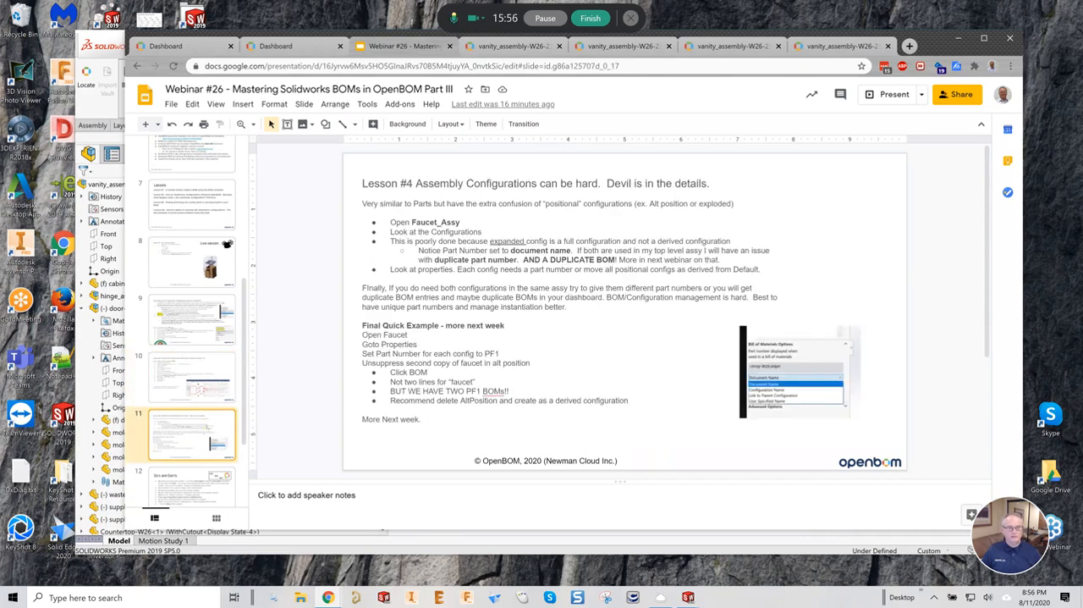
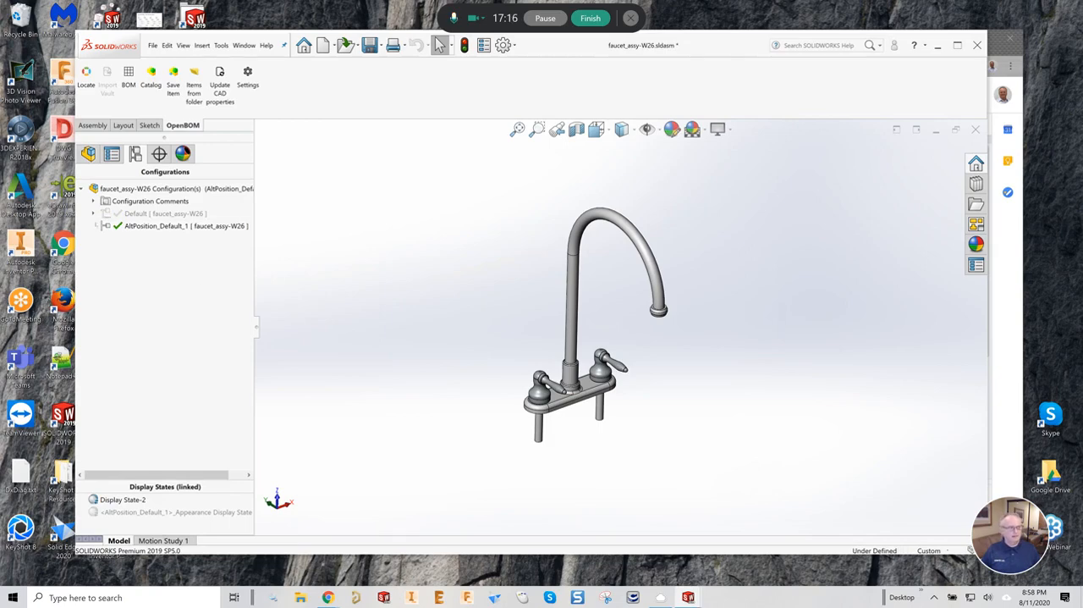
- Expand the exploded views under the faucet assembly's Default configuration and make that configuration active
double_click(165, 214)
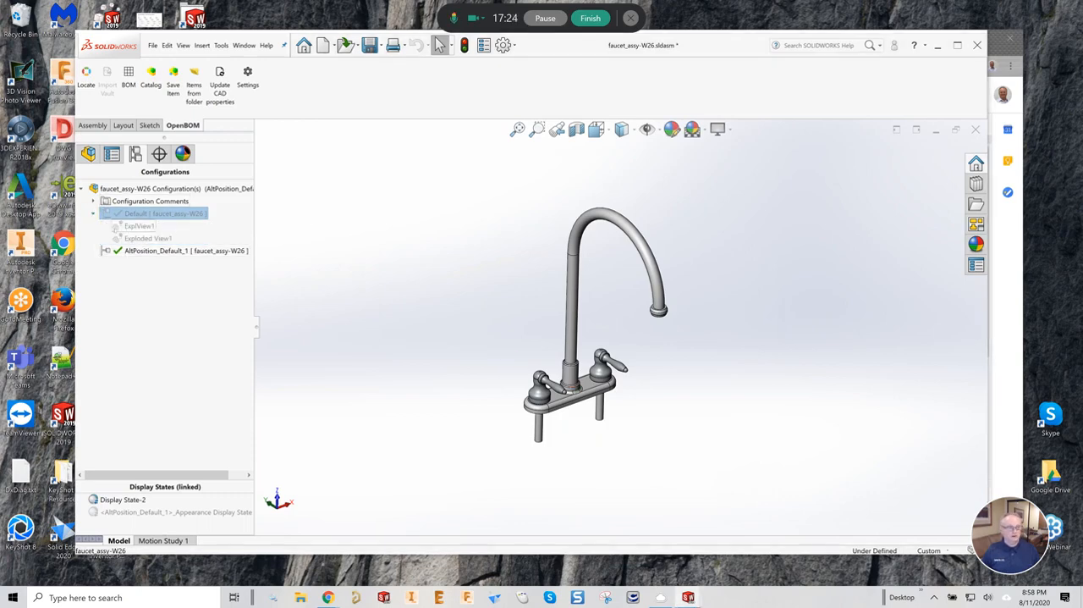
left_click(116, 227)
double_click(116, 227)
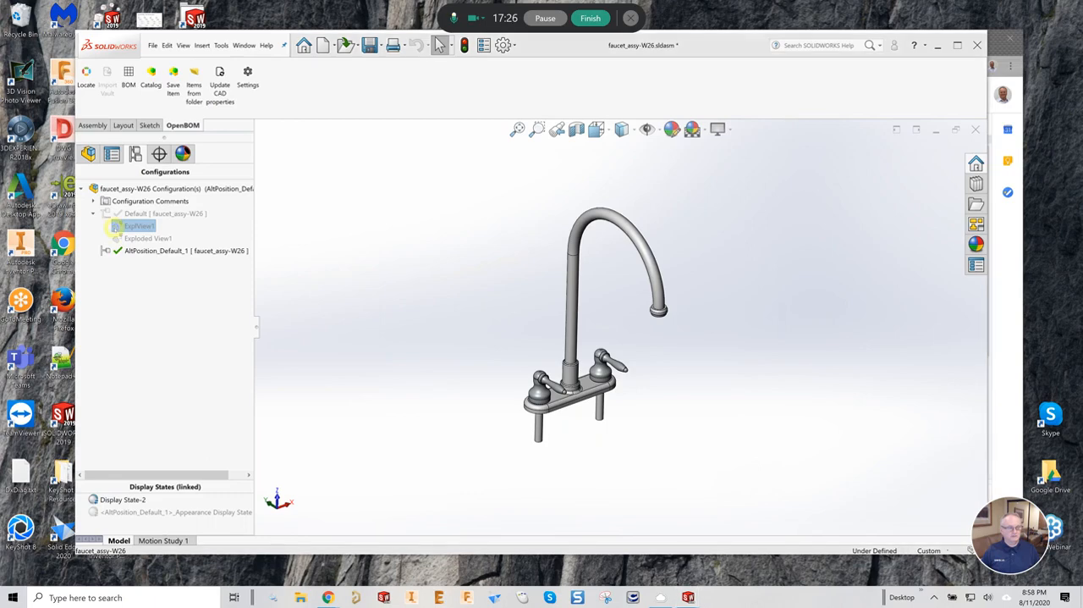
left_click(118, 238)
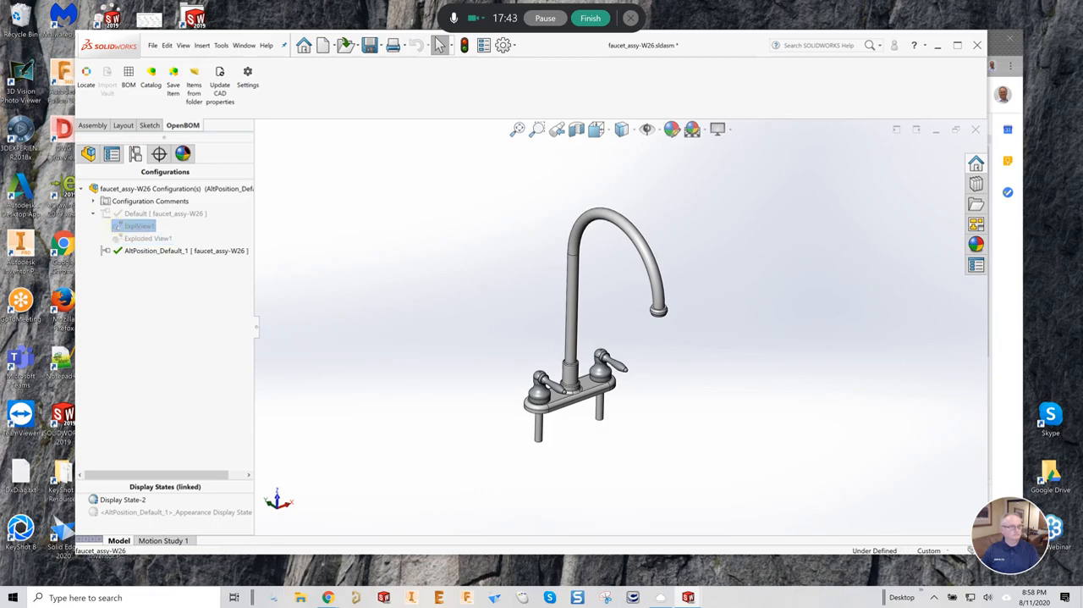
double_click(135, 214)
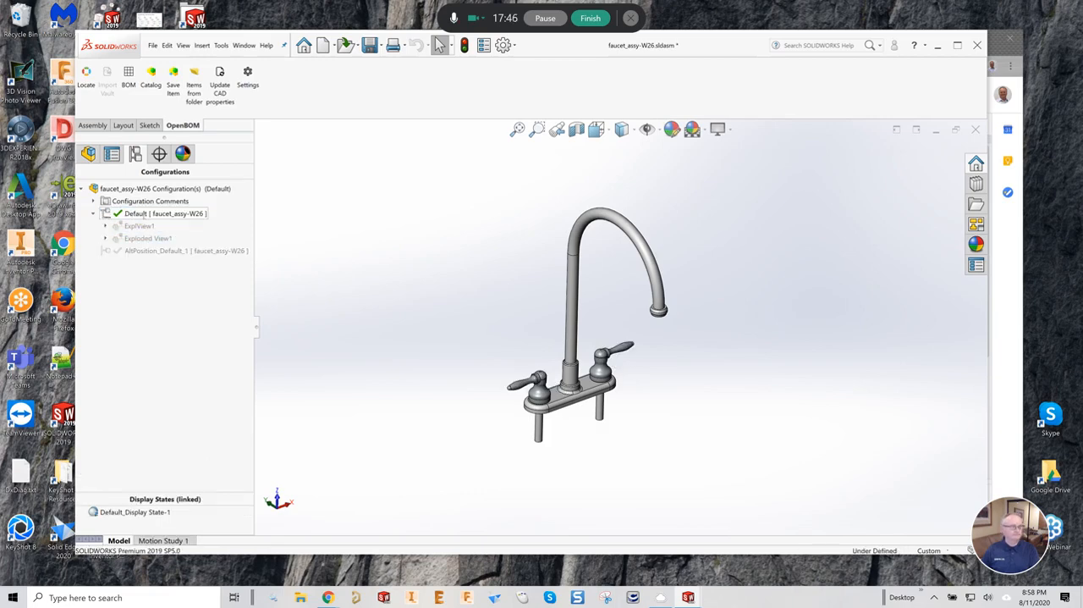
- Show Exploded View1 of the Default configuration with its explode steps, and collapse the configuration's entries
left_click(149, 239)
double_click(149, 238)
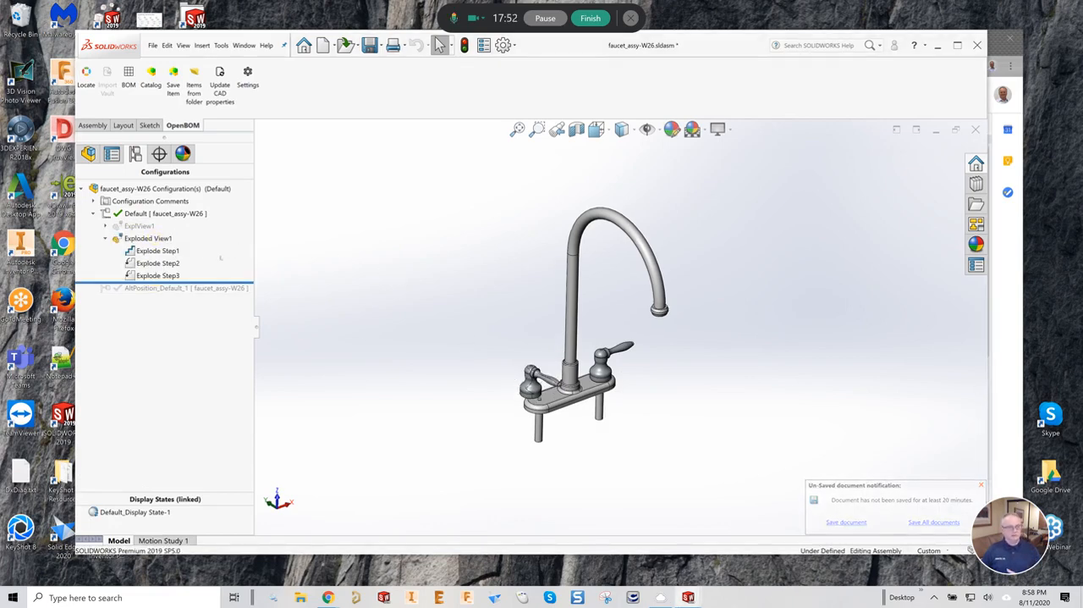
left_click(133, 226)
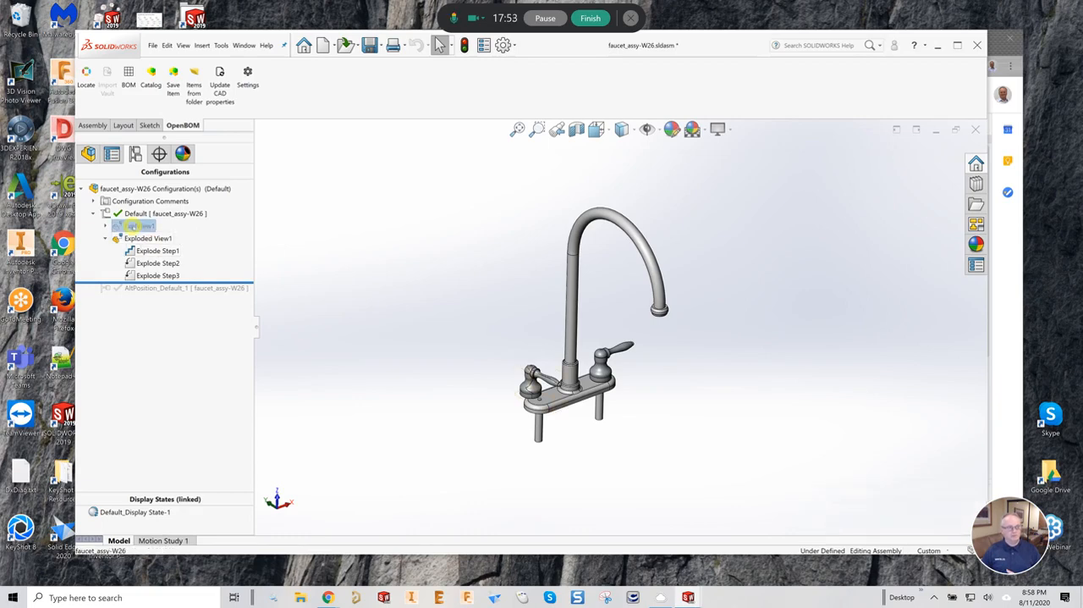
left_click(133, 226)
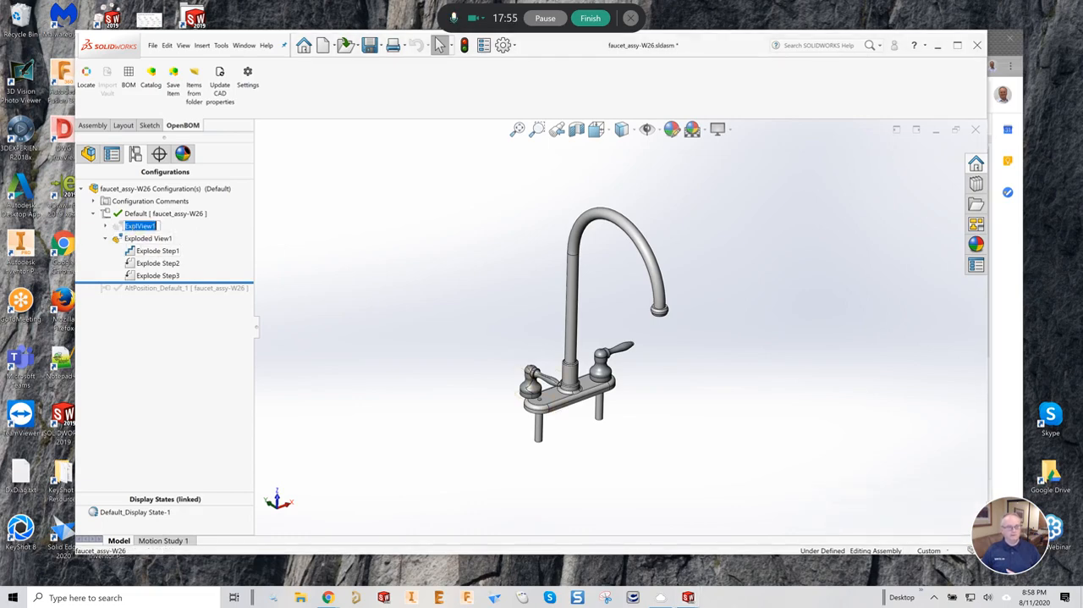
key("Escape")
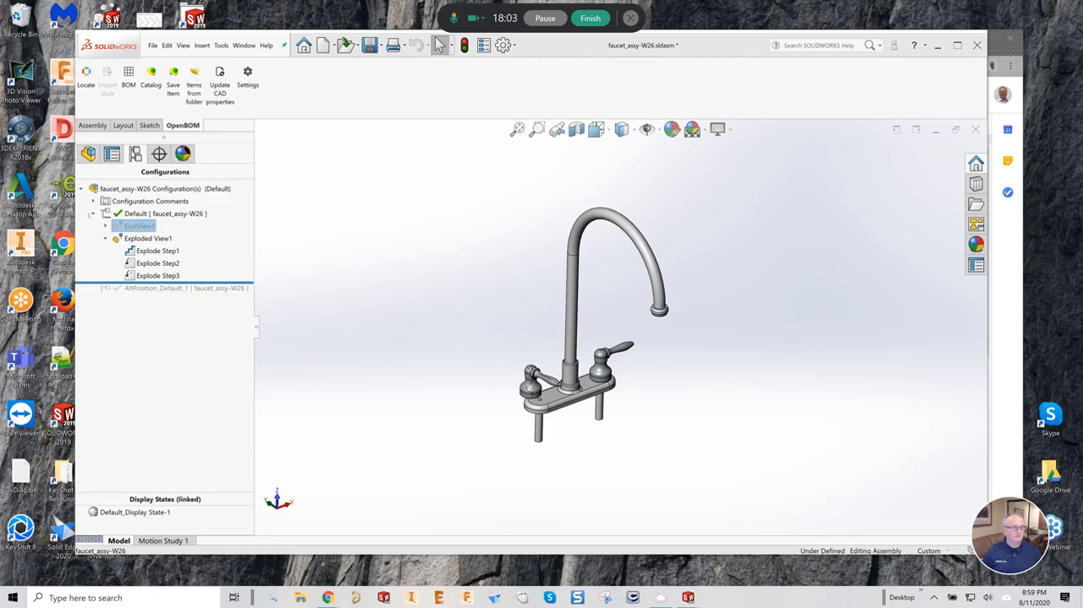
left_click(93, 214)
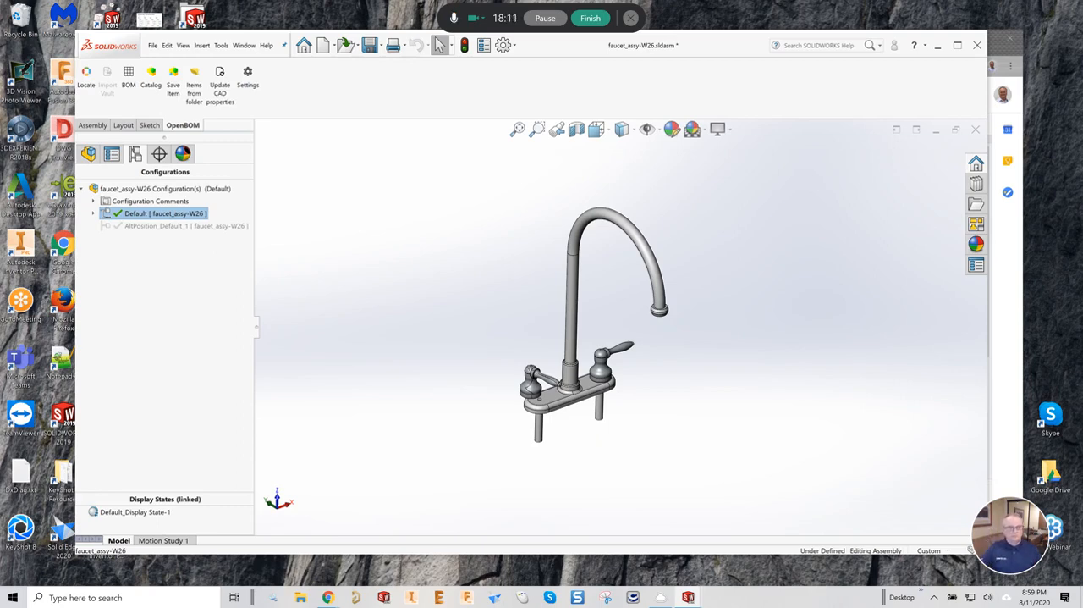
- Switch to the vanity_assembly-W26 assembly and unsuppress the second faucet instance, faucet_assy-W26<3>
left_click(244, 45)
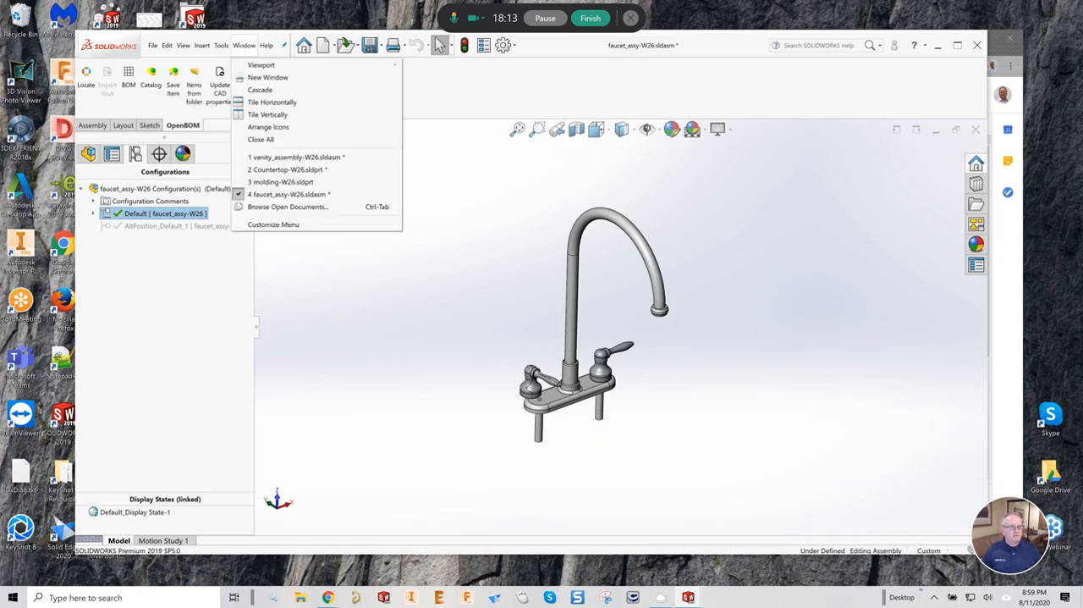
left_click(372, 157)
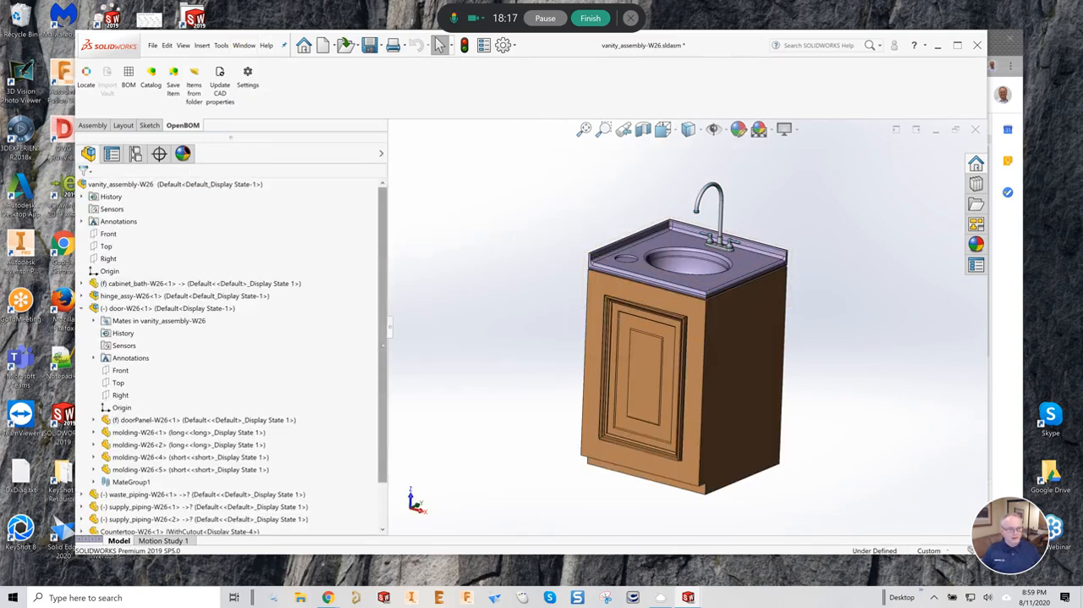
scroll(229, 355, "down", 2)
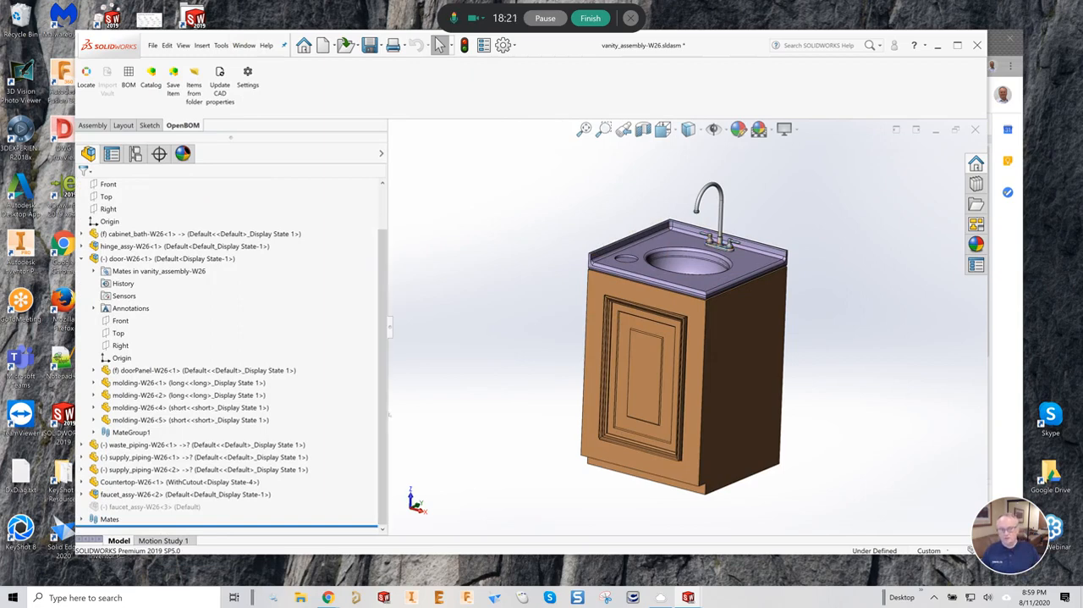
left_click(144, 506)
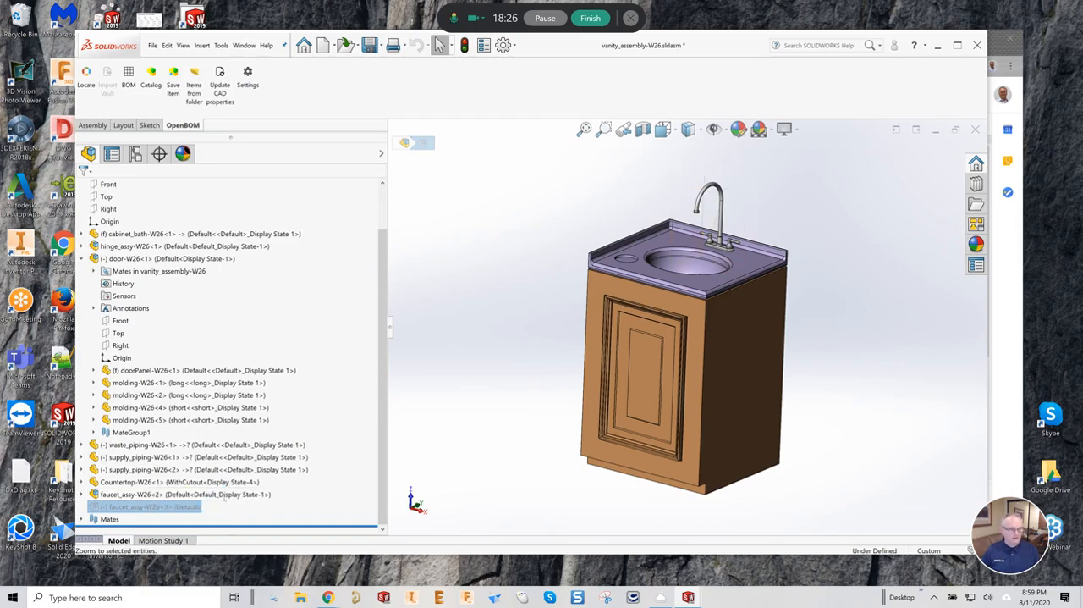
left_click(188, 508)
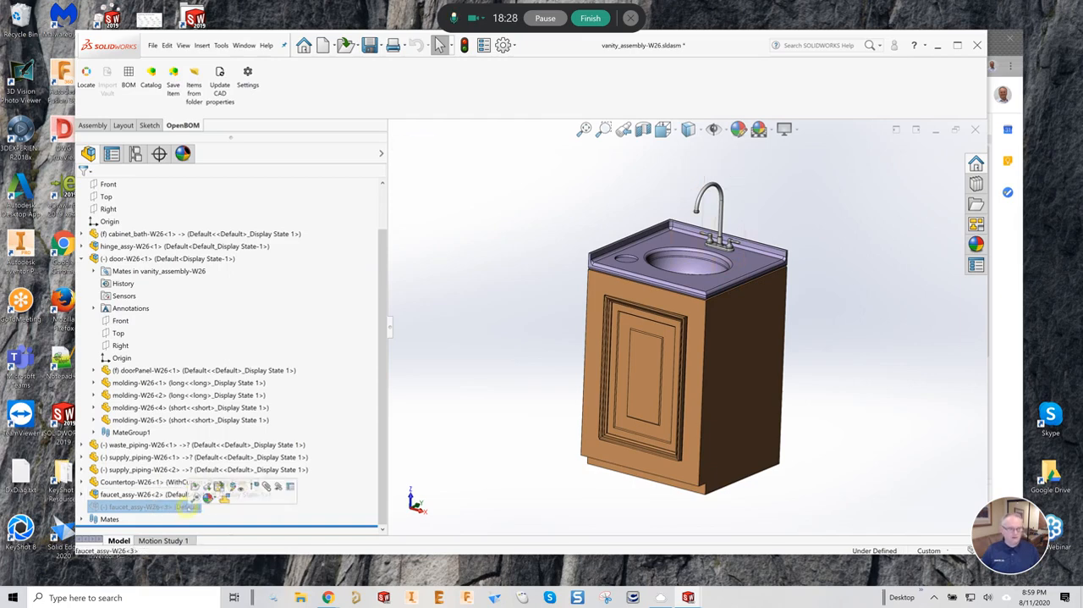
left_click(254, 486)
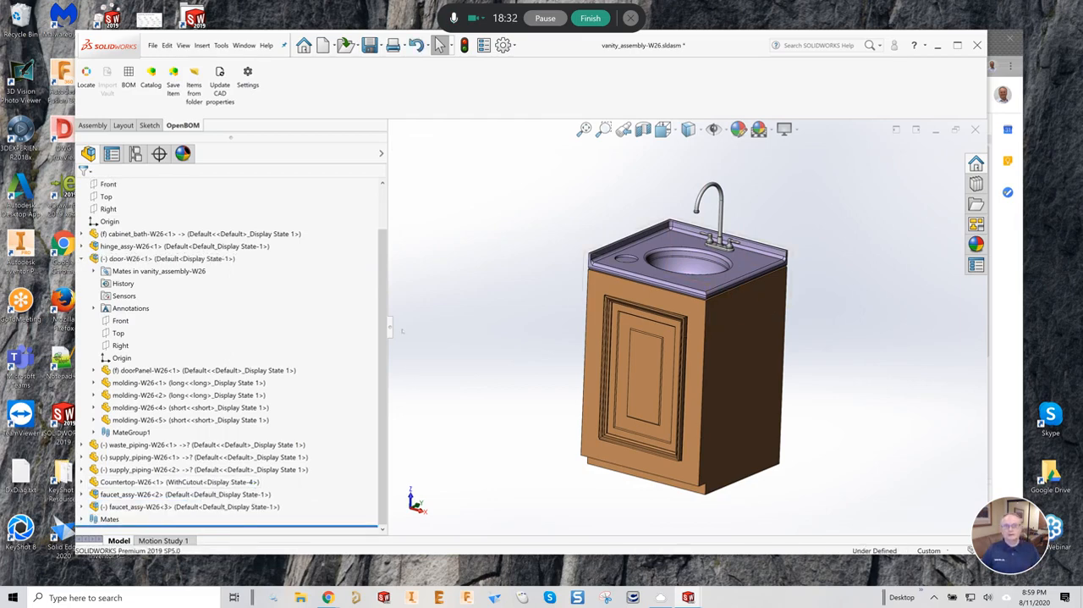
key("f")
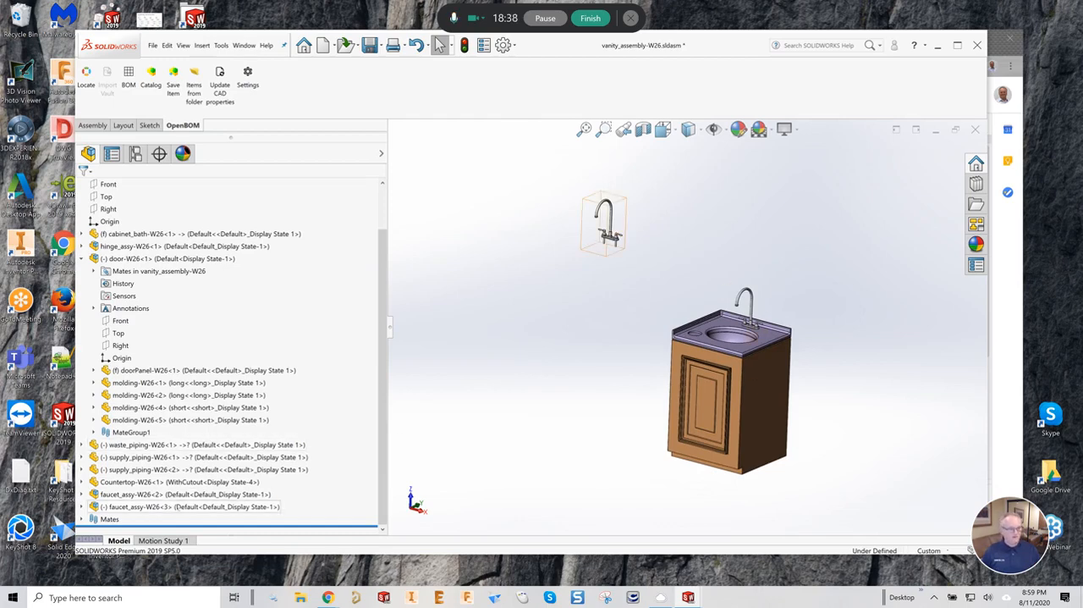
- Set the referenced configuration of faucet_assy-W26<3> to AltPosition_Default_1 in its component properties
right_click(174, 506)
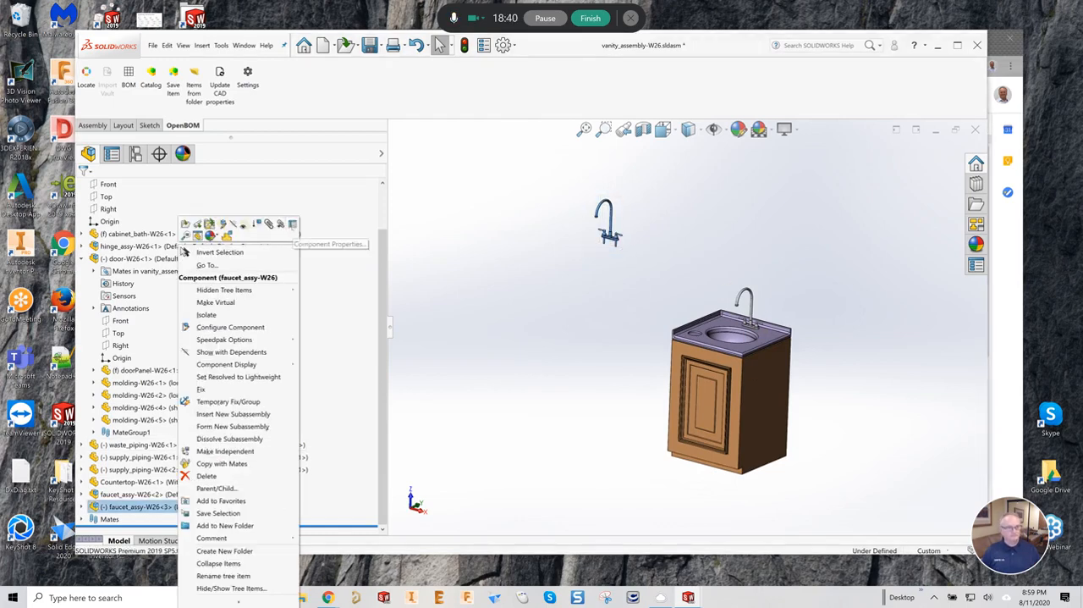
left_click(292, 224)
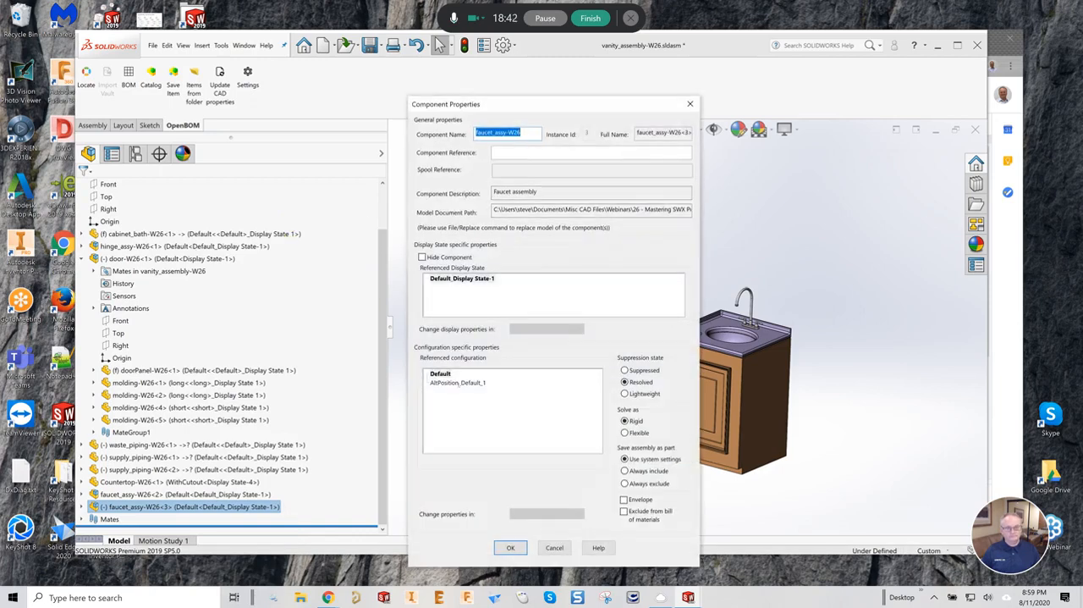
left_click(460, 383)
left_click(510, 547)
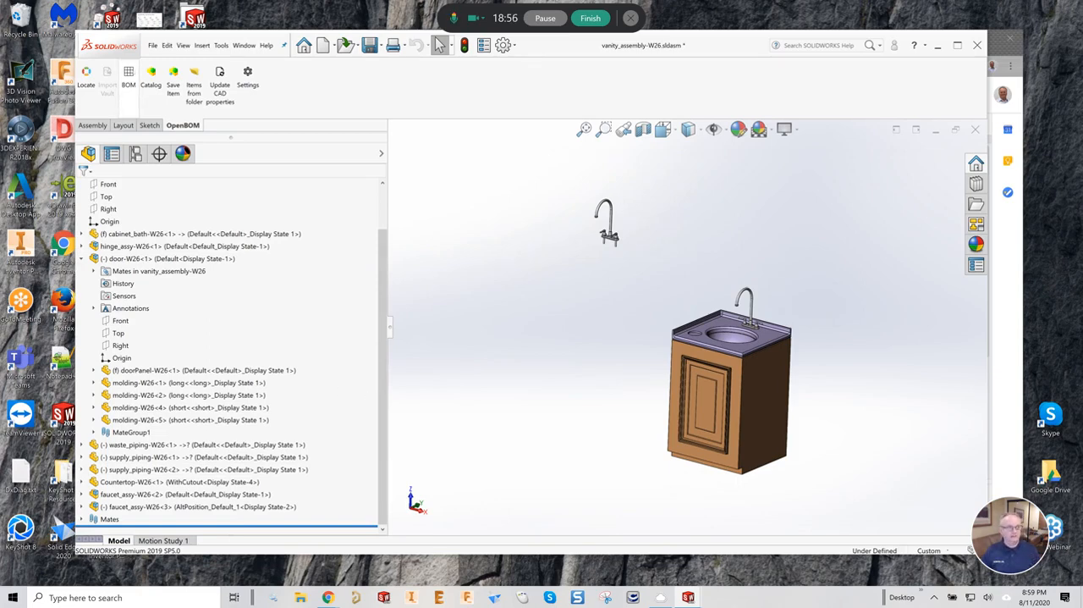
- Update the OpenBOM catalog and multi-level BOM for the vanity assembly and open the vanity_assembly-W26-23 BOM
left_click(129, 76)
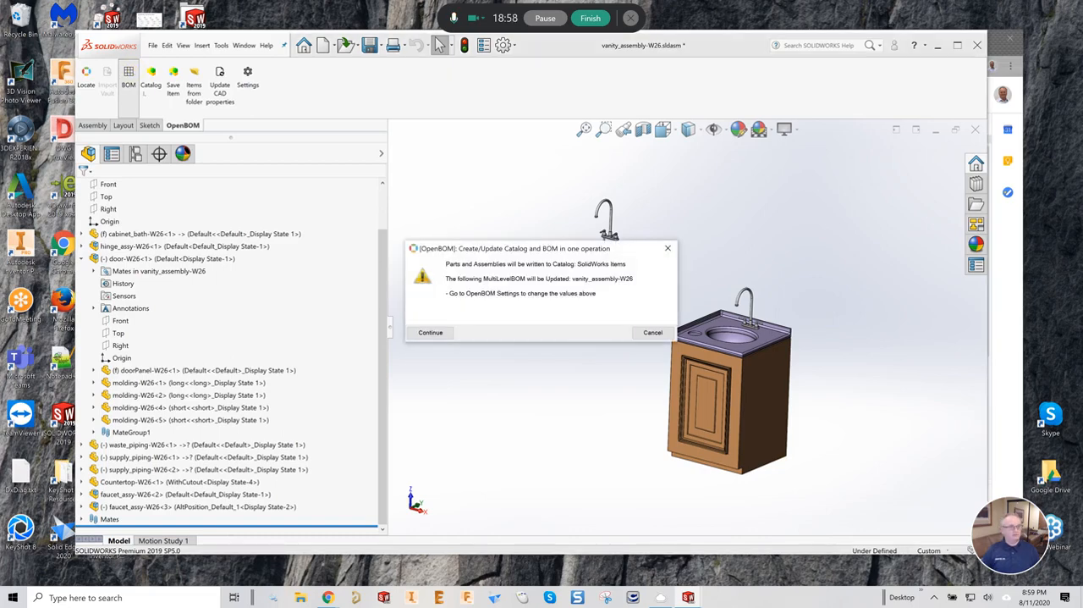
left_click(431, 332)
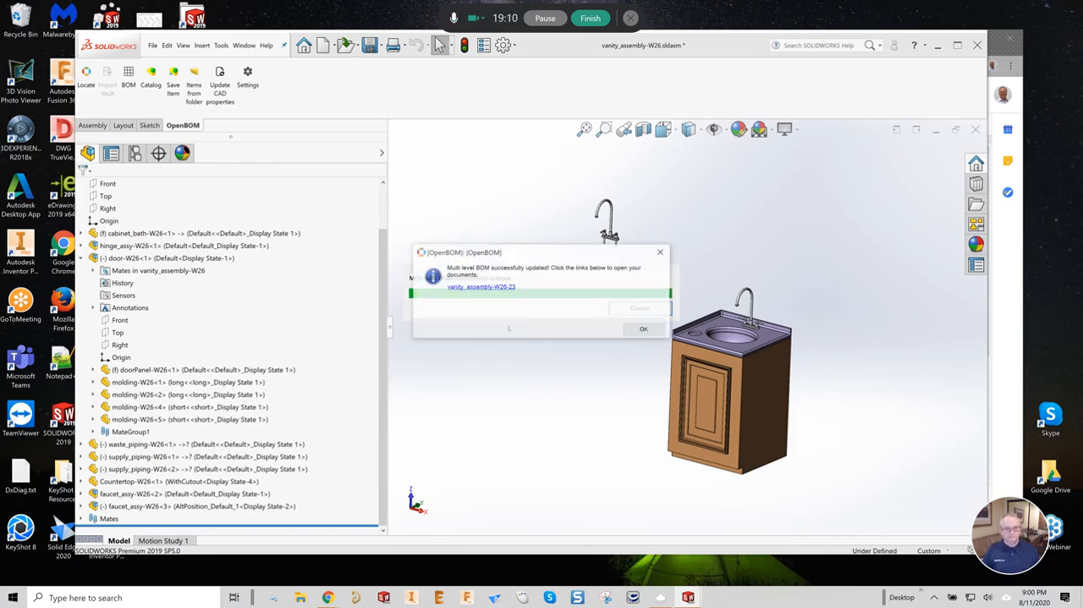
left_click(496, 286)
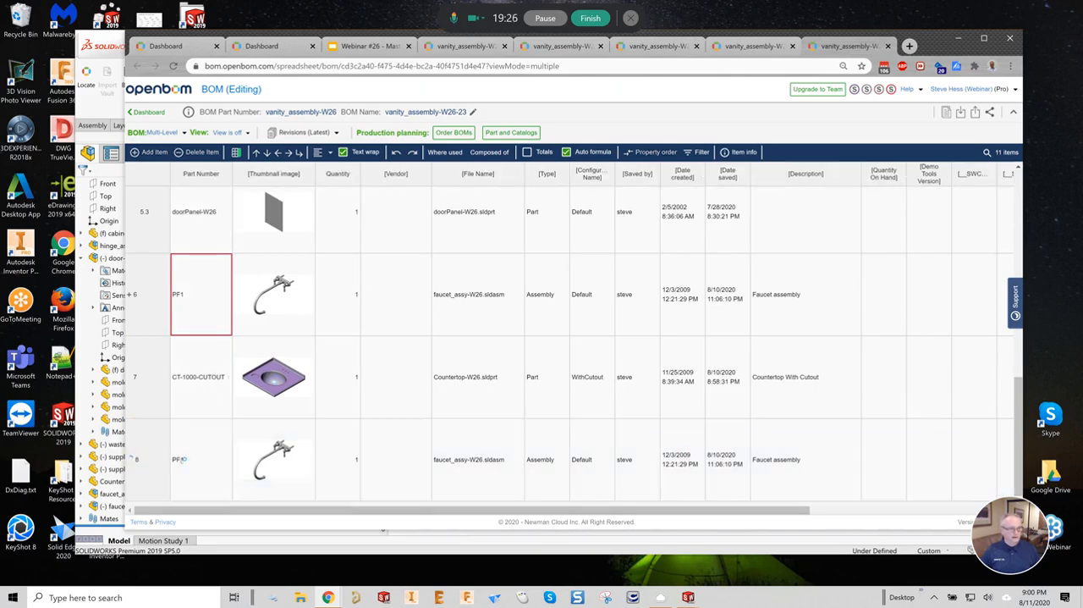
- Compare the part numbers, quantities and configuration names of the faucet assembly rows 6 and 8, expanding row 8 to examine its components
left_click(126, 459)
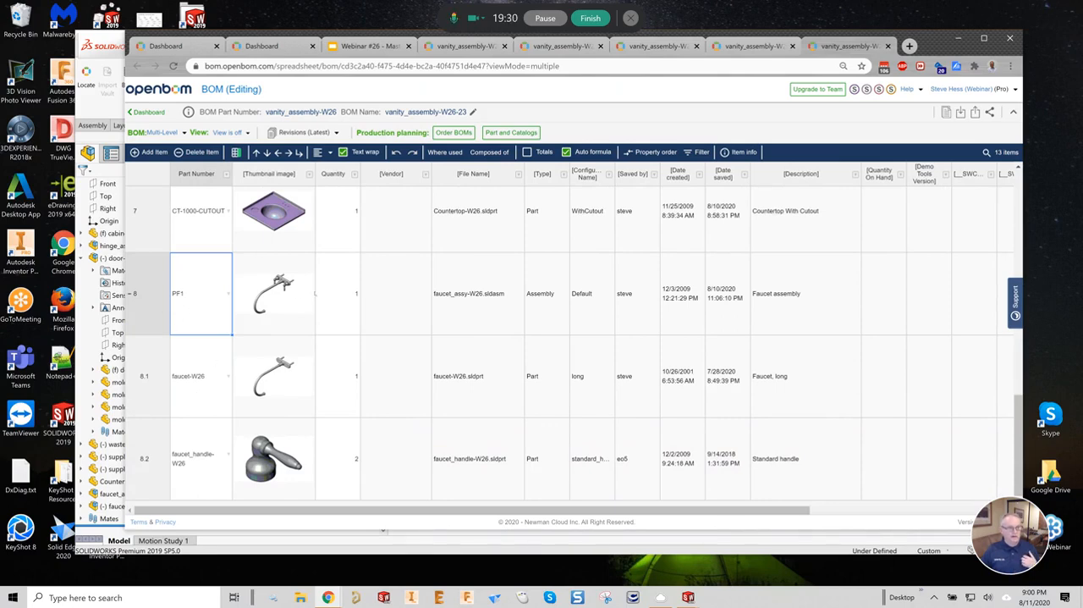
scroll(286, 402, "up", 5)
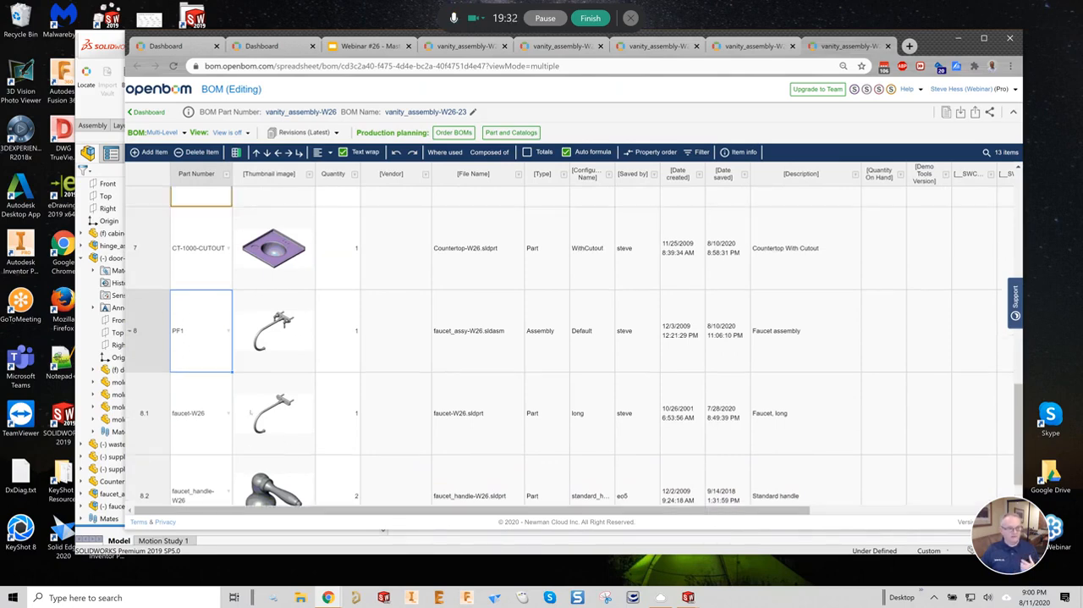
scroll(250, 413, "down", 2)
scroll(250, 413, "up", 4)
scroll(250, 412, "up", 1)
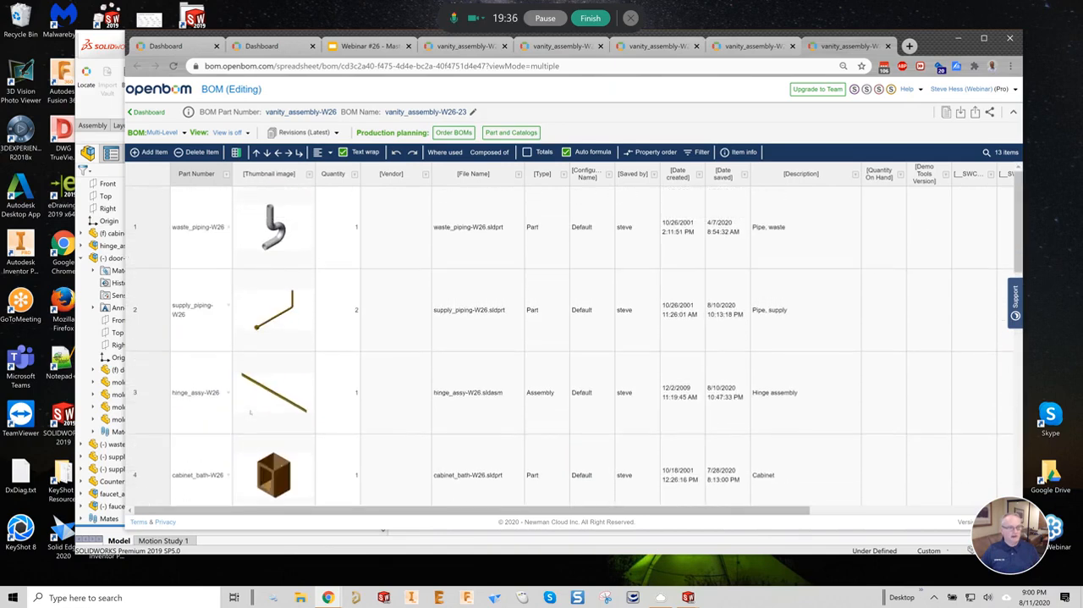
scroll(251, 412, "down", 8)
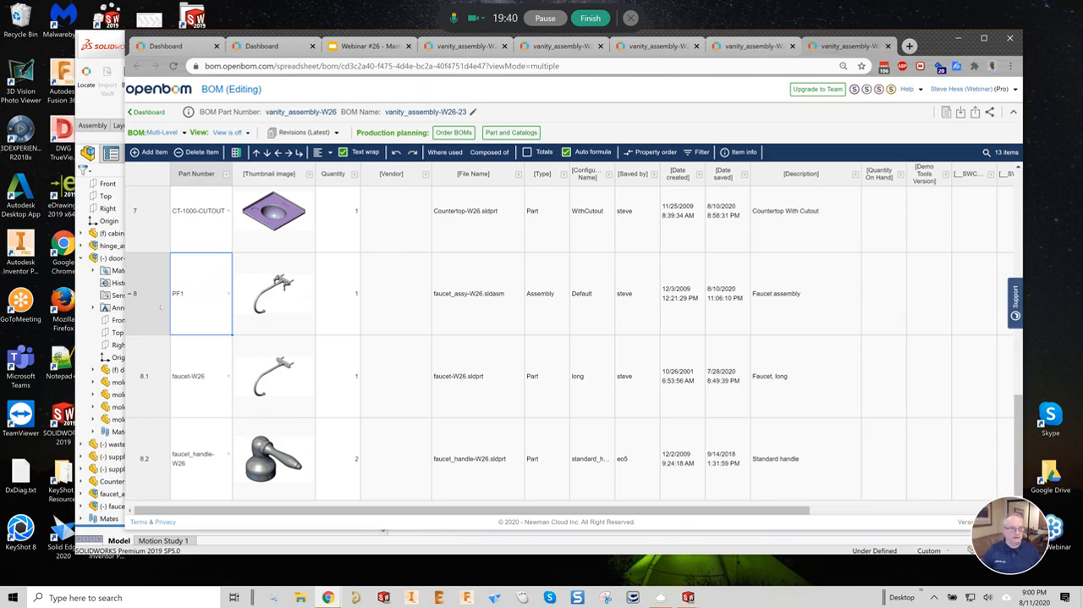
left_click(130, 294)
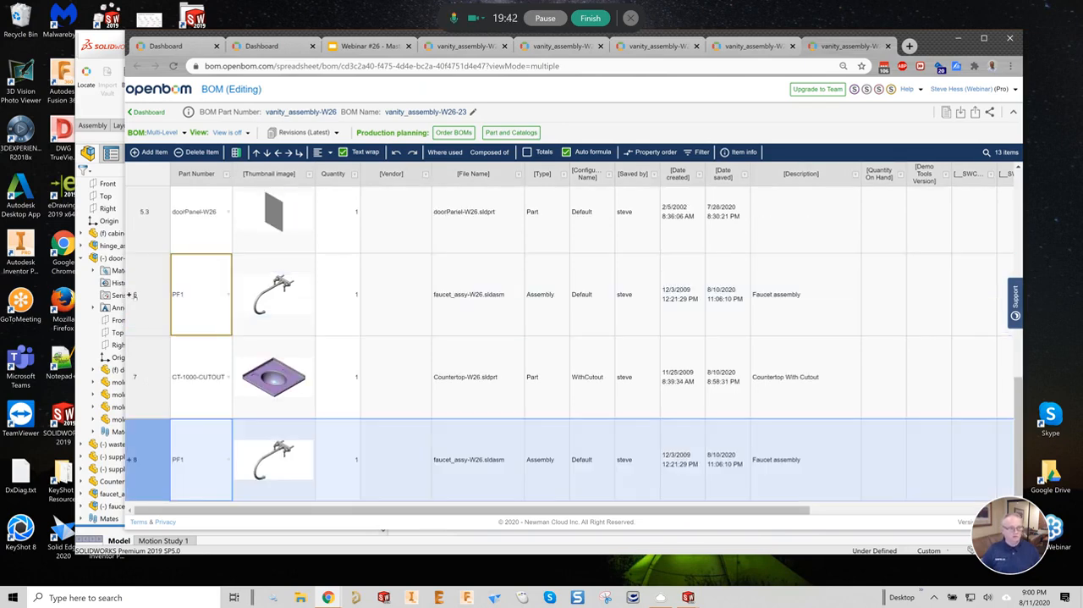
scroll(193, 366, "up", 8)
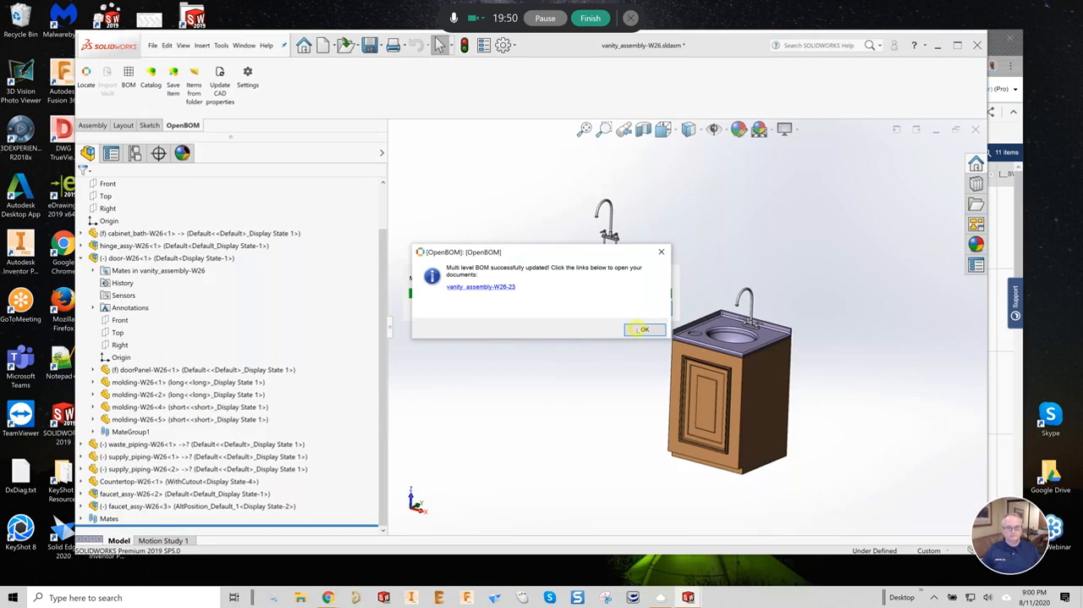
- Return to the faucet_assy-W26 assembly and check the configuration-specific properties of the Default and AltPosition_Default_1 configurations
left_click(643, 328)
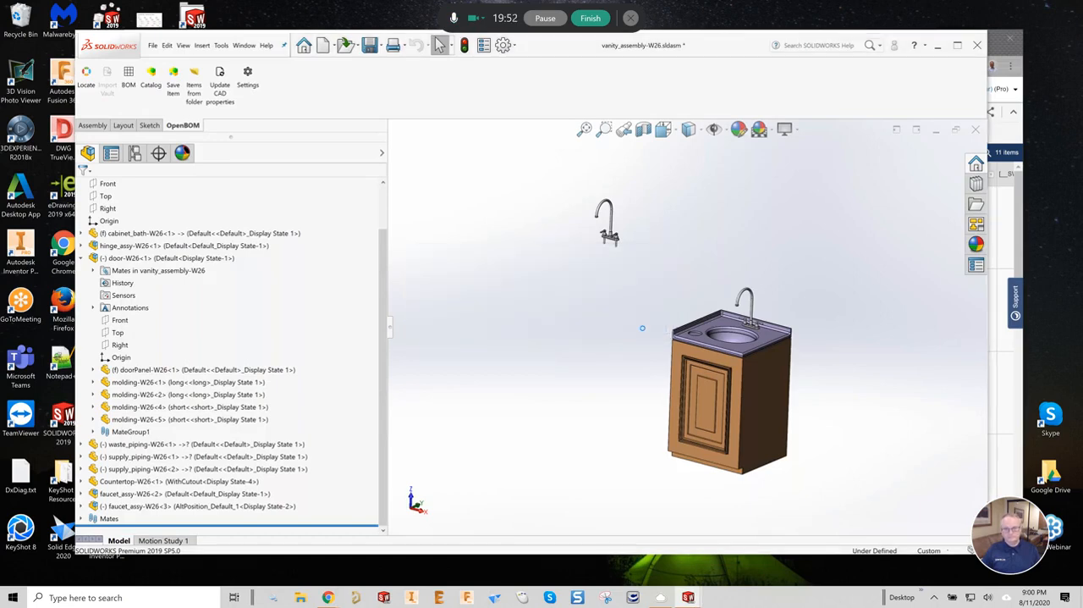
left_click(242, 46)
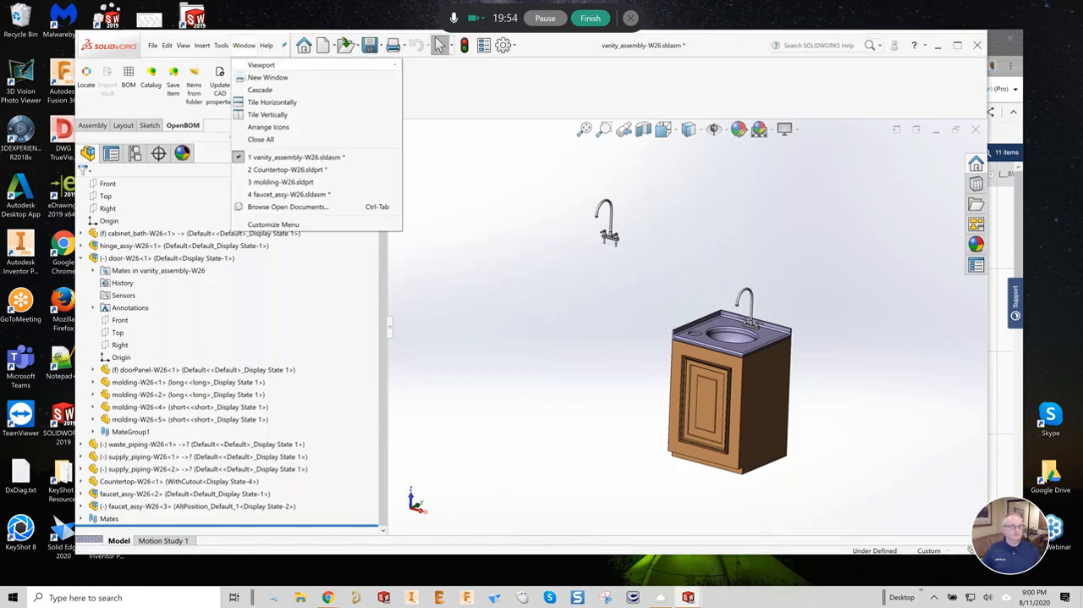
left_click(280, 195)
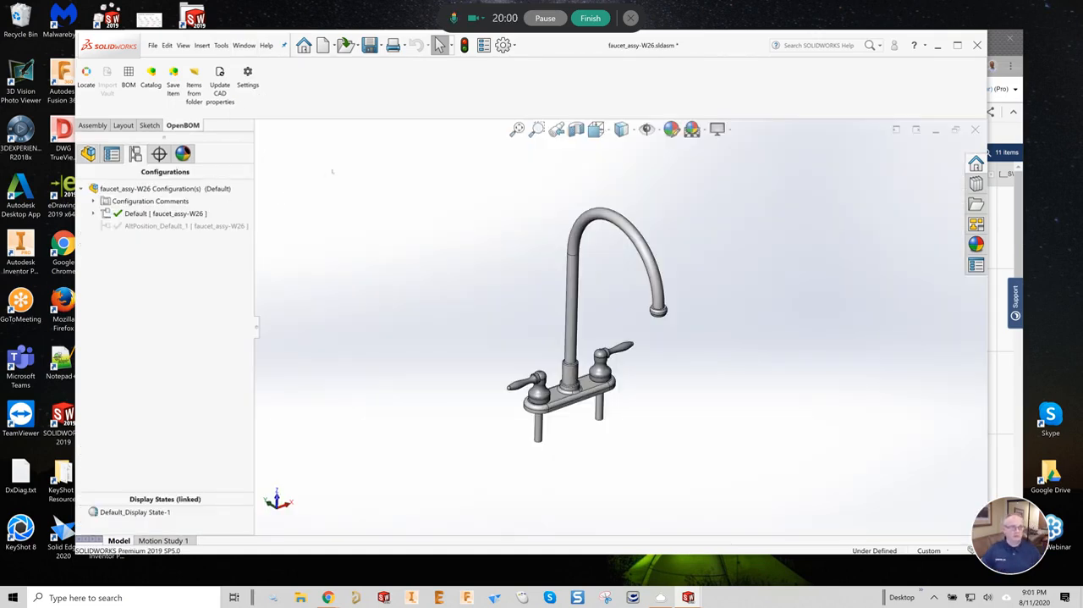
left_click(483, 45)
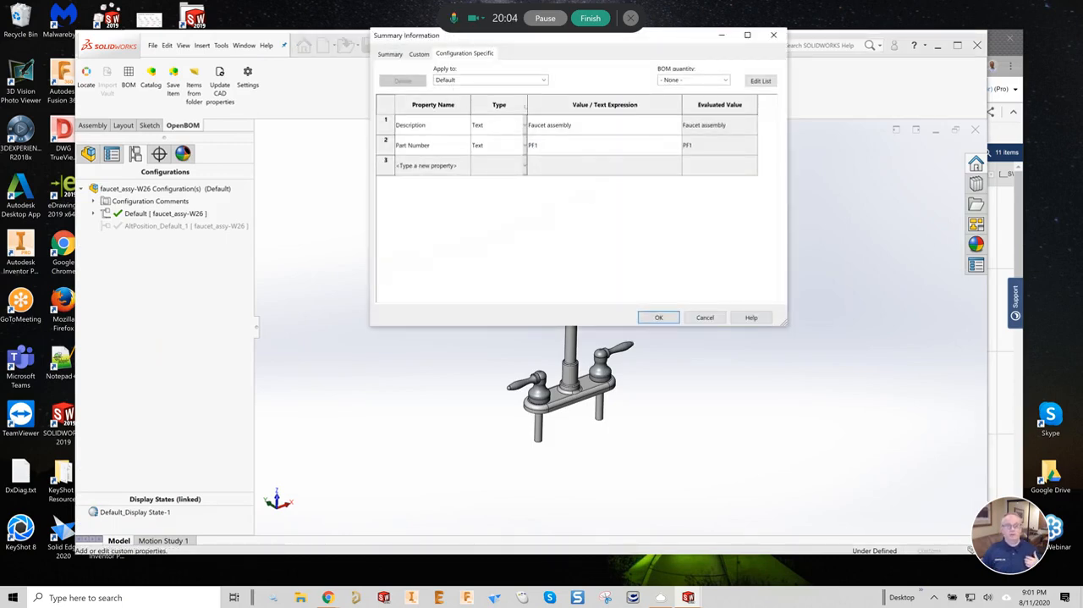
left_click(544, 80)
left_click(491, 107)
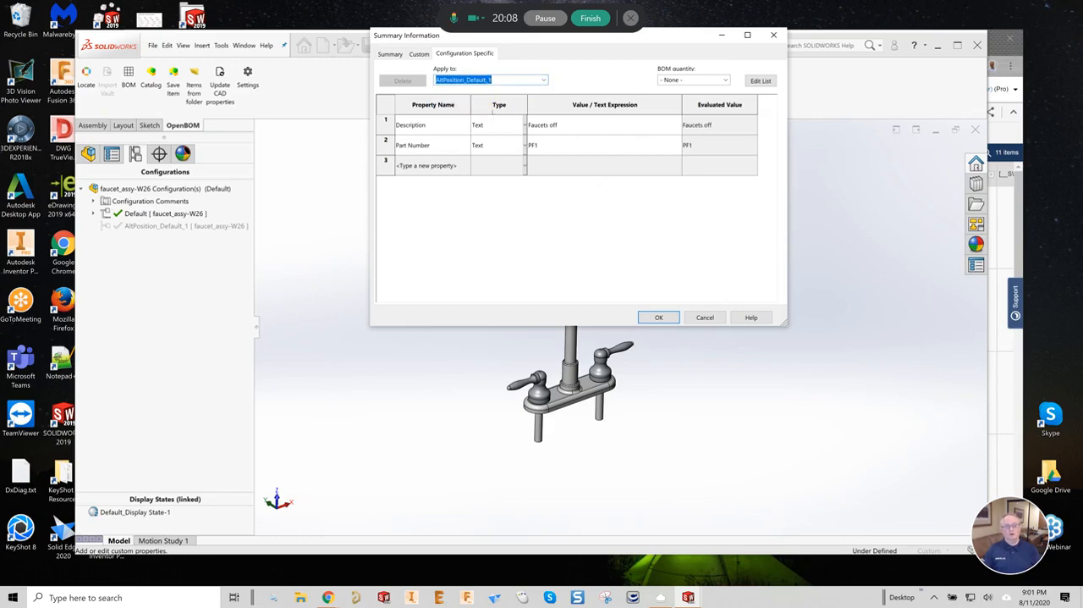
left_click(659, 316)
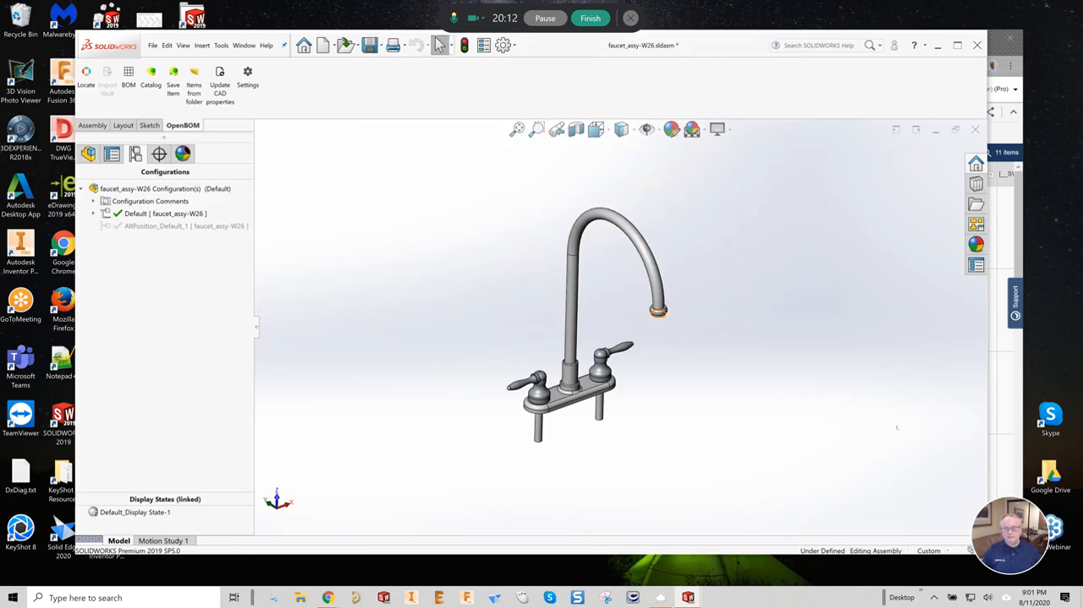
- Switch to OpenBOM in the browser and check the dashboard's BOM list for BOMs sharing part number PF1
left_click(1007, 443)
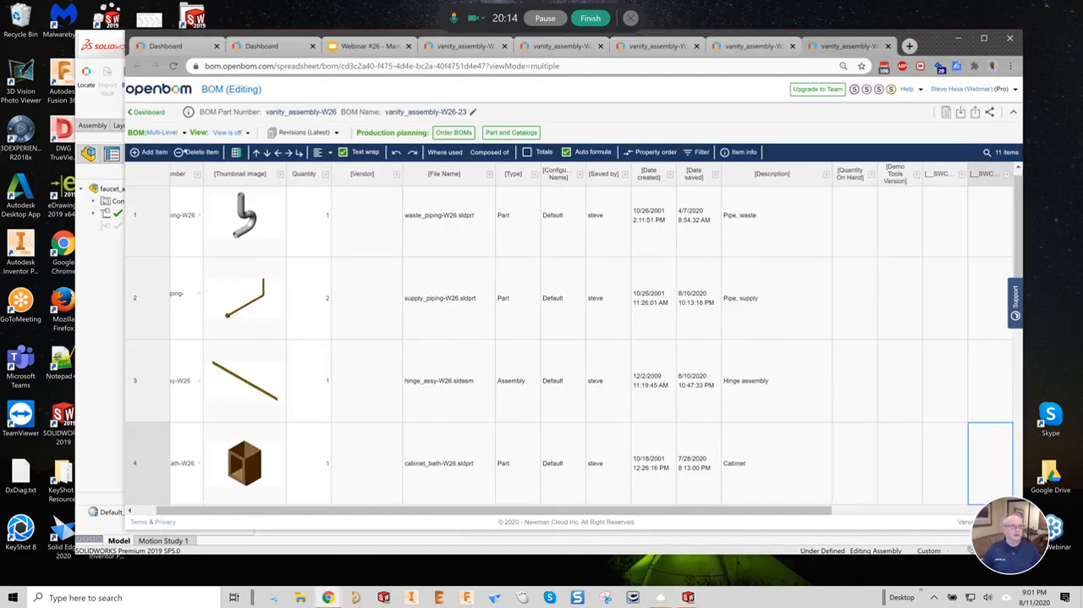
left_click(150, 111)
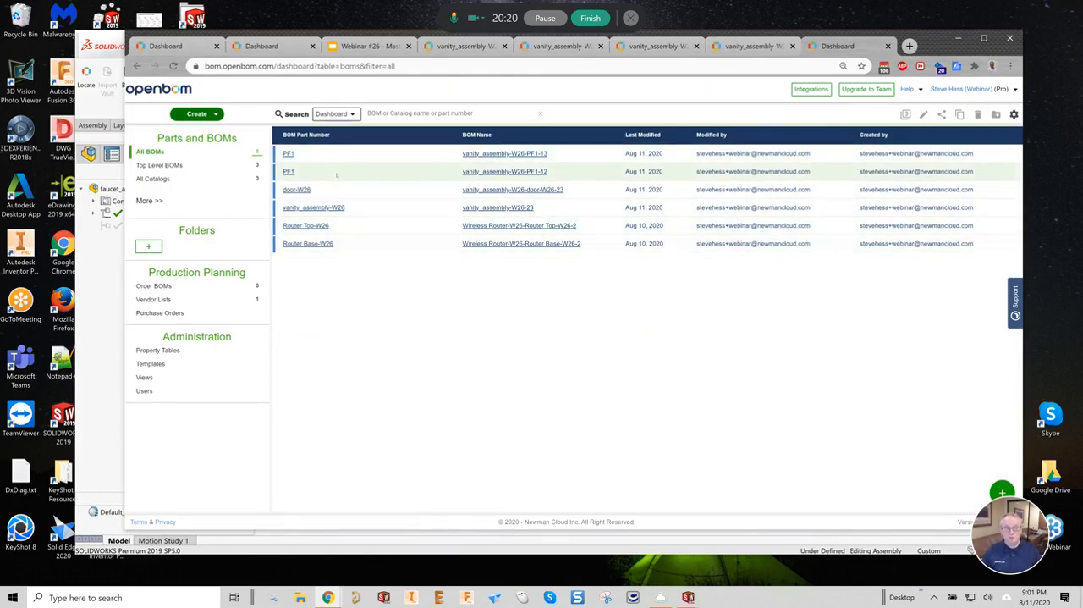
left_click(337, 174)
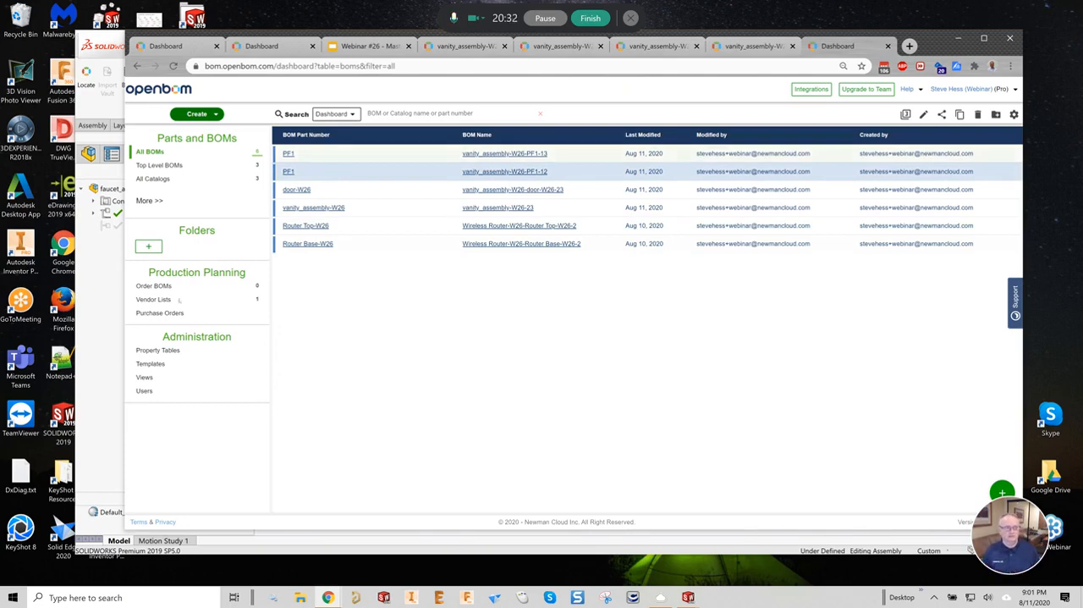
- Switch to SOLIDWORKS and set the faucet assembly's configuration-specific Part Number for the Default configuration to PF1-Open
left_click(110, 323)
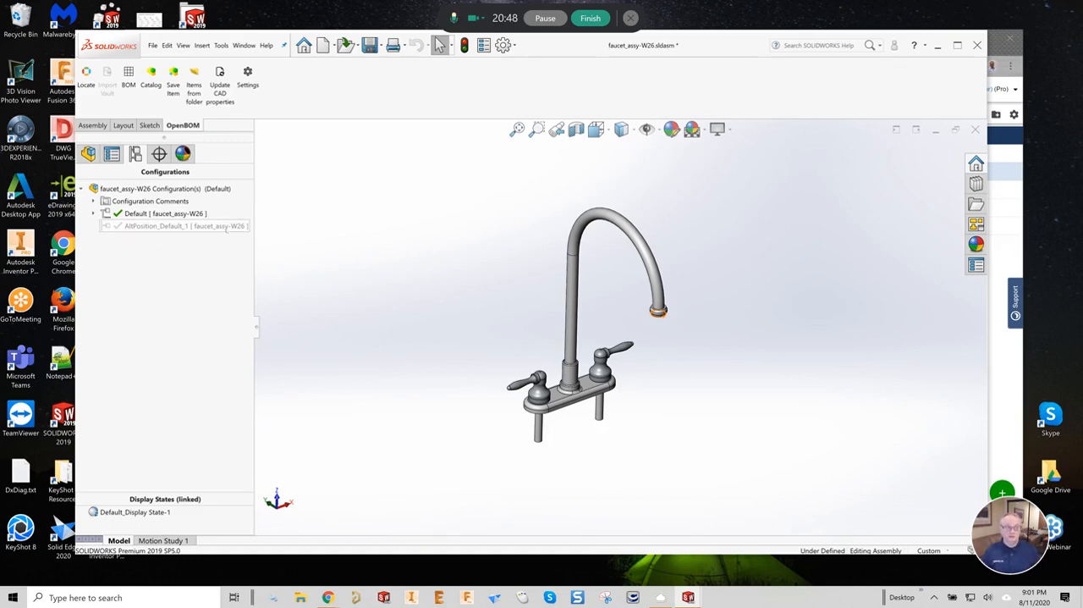
left_click(483, 45)
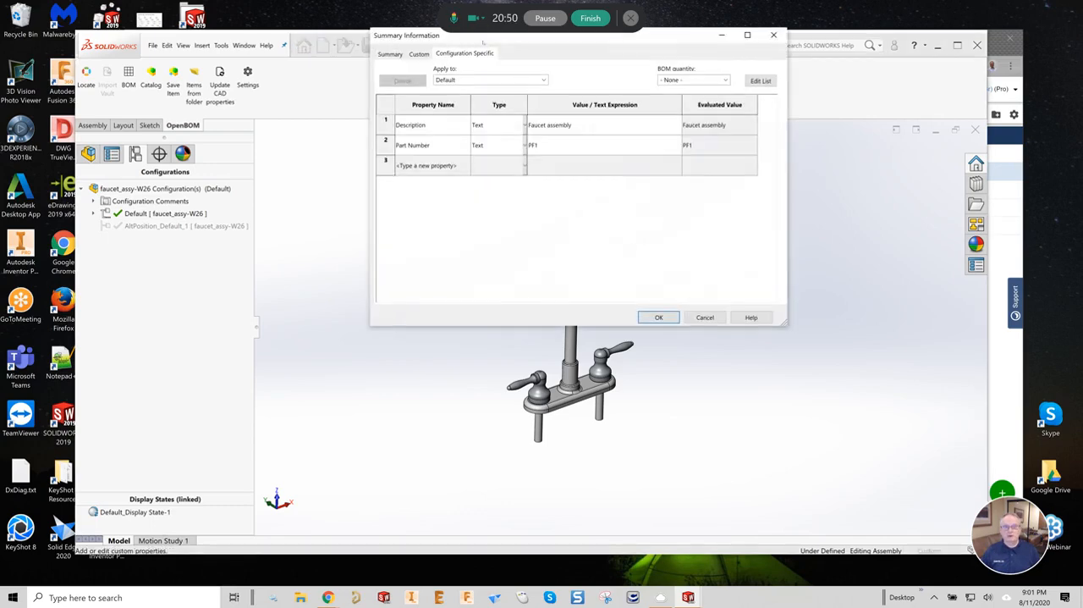
left_click(542, 80)
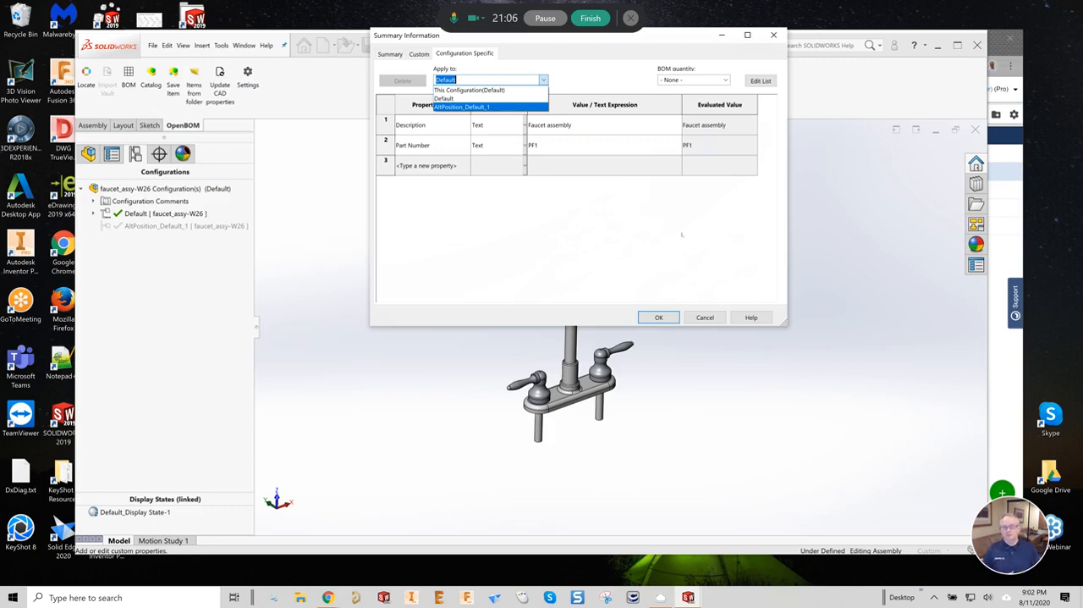
left_click(551, 144)
left_click(596, 144)
left_click(596, 144)
left_click(596, 144)
type("-C")
type("pen")
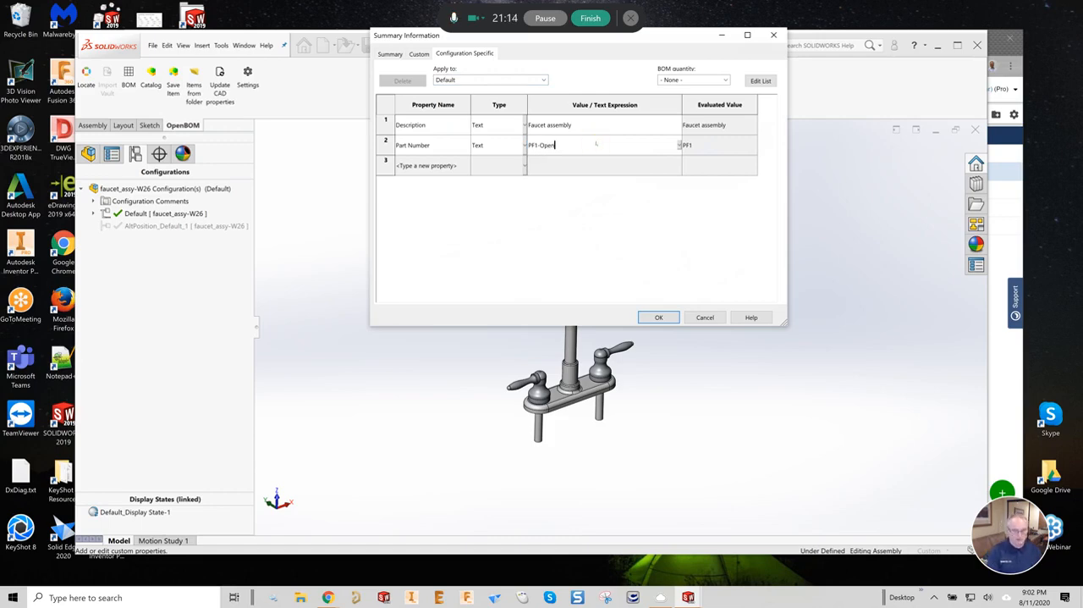
left_click(666, 318)
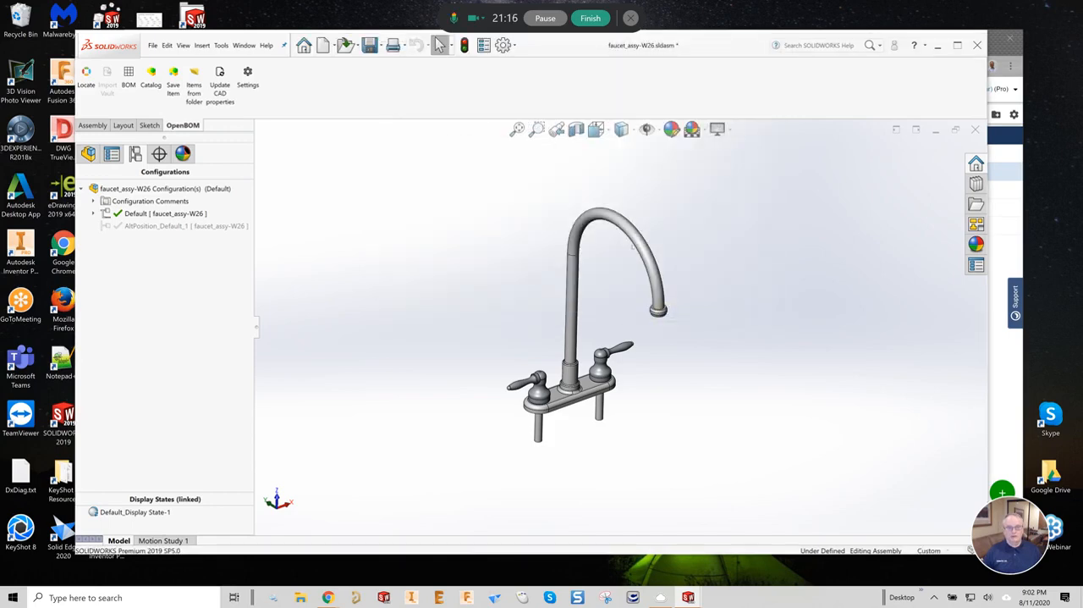
- In the OpenBOM dashboard, move the two PF1 BOMs, vanity_assembly-W26-PF1-13 and vanity_assembly-W26-PF1-12, to the trash
left_click(1006, 380)
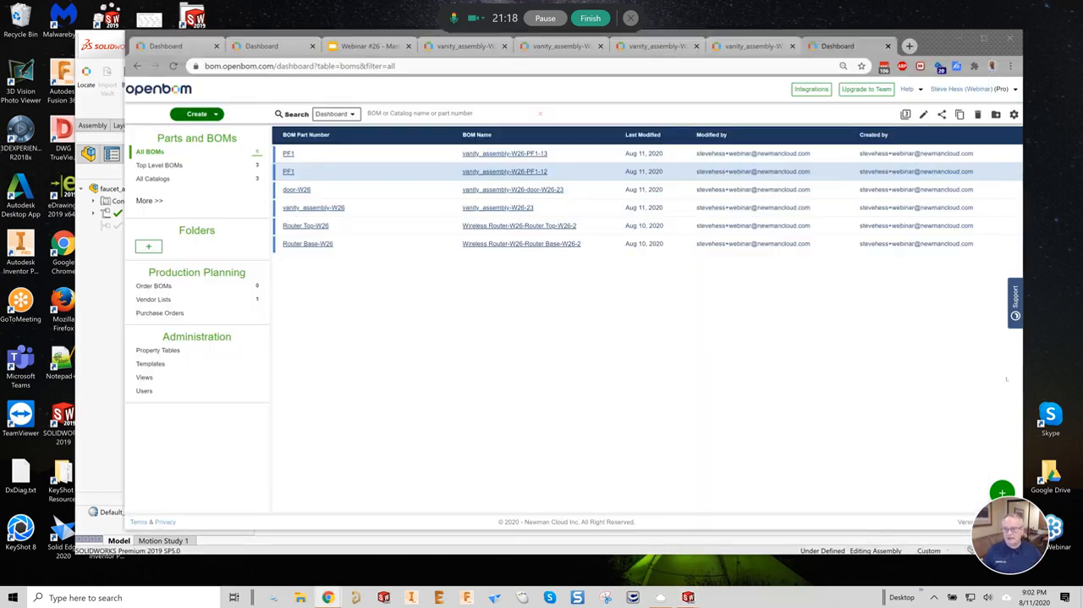
left_click(356, 153)
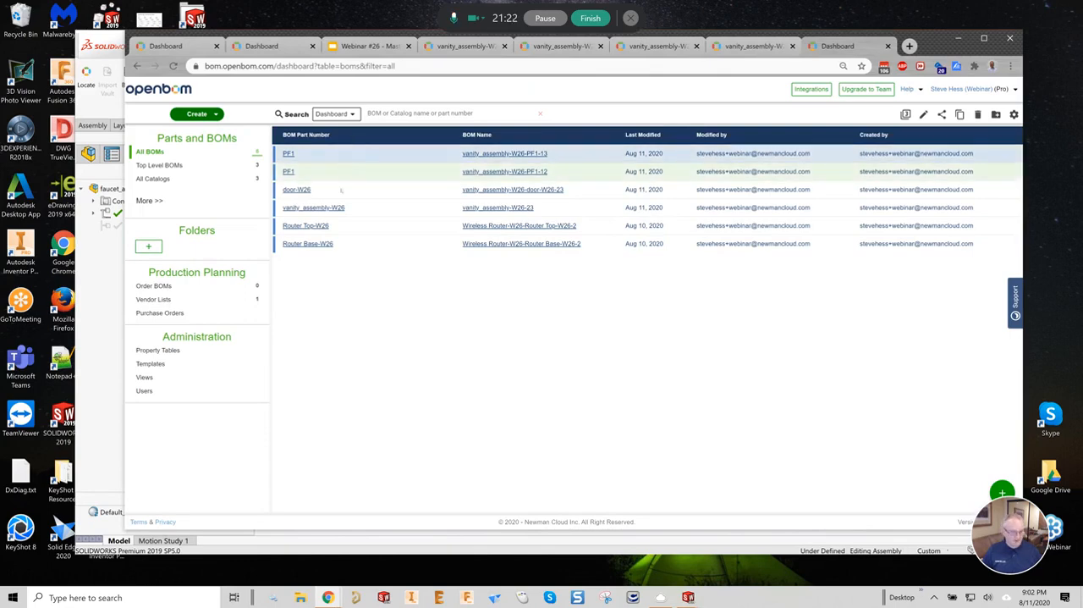
left_click(346, 171, "ctrl")
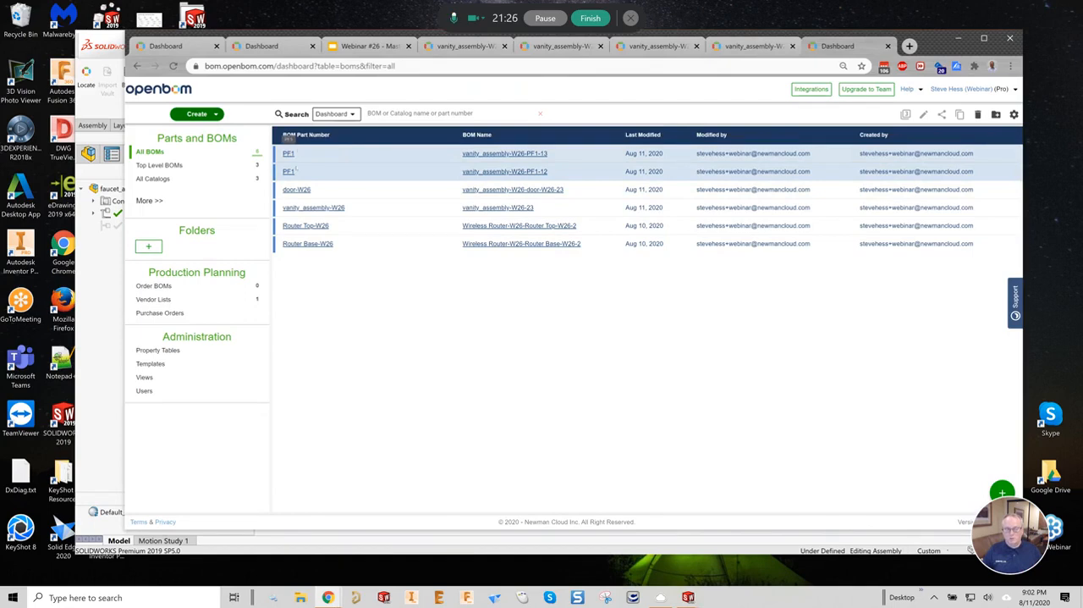
left_click(978, 115)
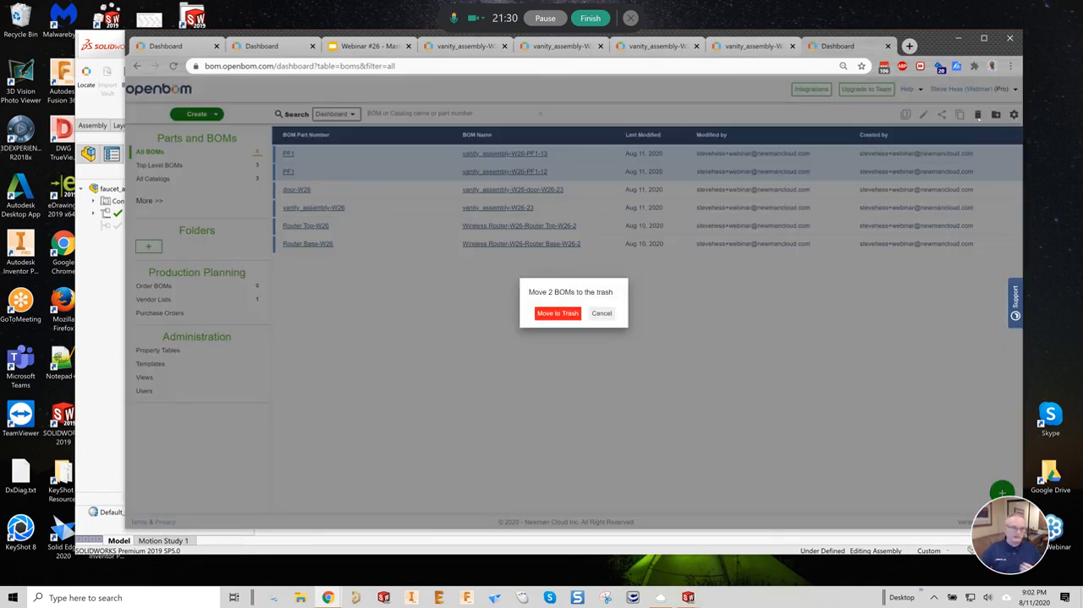
left_click(558, 313)
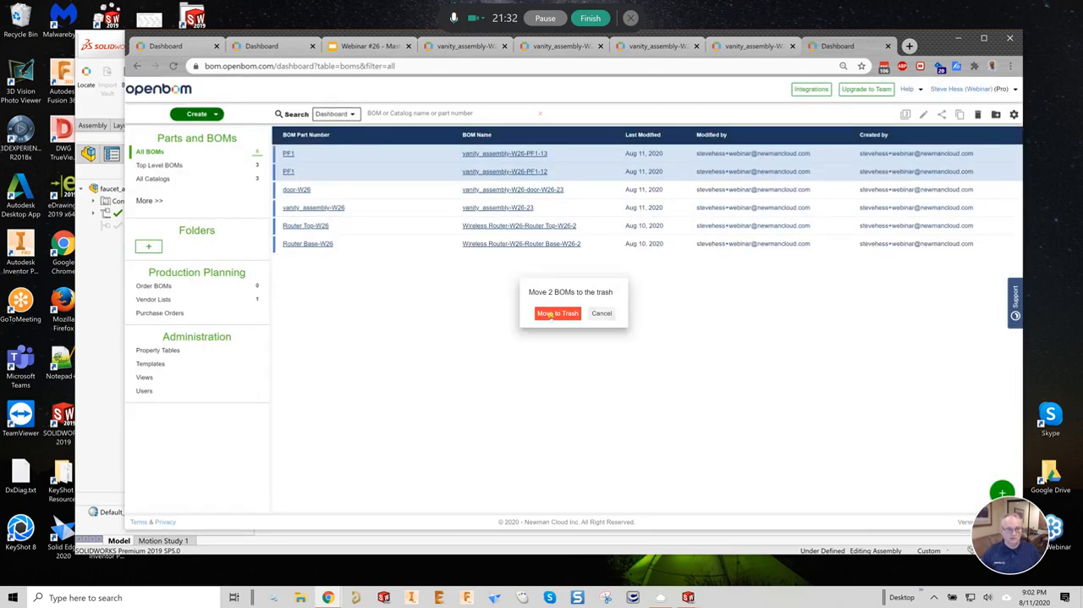
- From SOLIDWORKS, create the OpenBOM catalog and multi-level BOM for faucet_assy-W26, then review the PF1-Open BOM and return to the dashboard
key("alt+Tab")
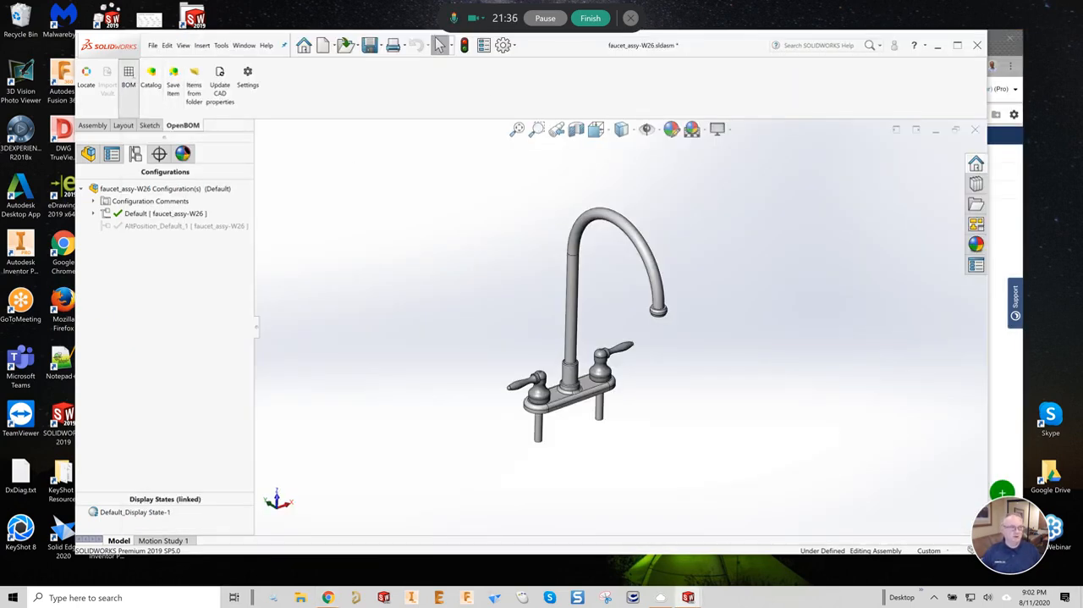
left_click(128, 76)
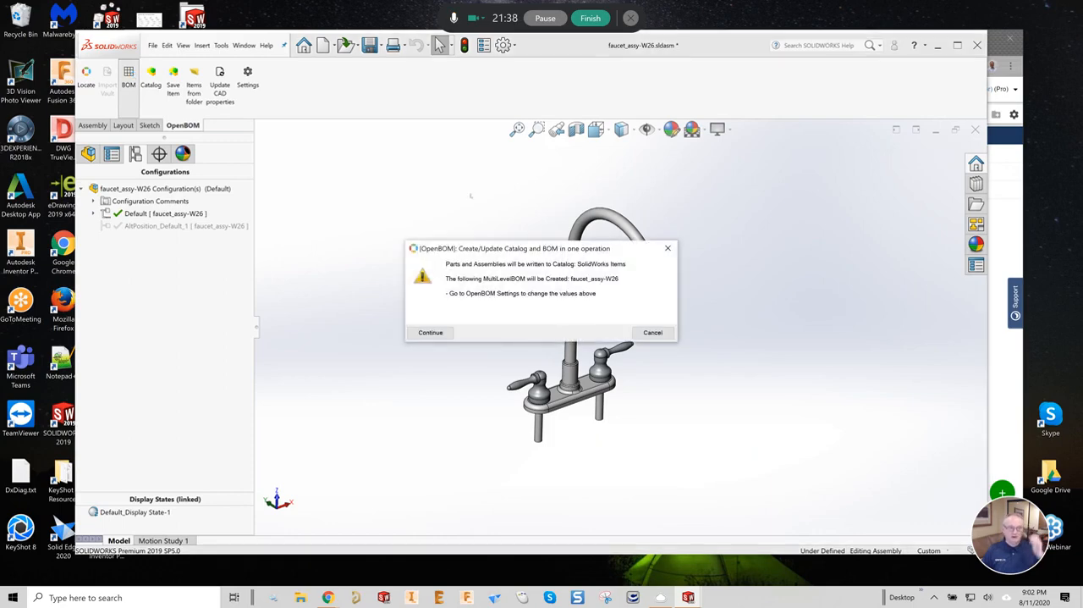
left_click(431, 333)
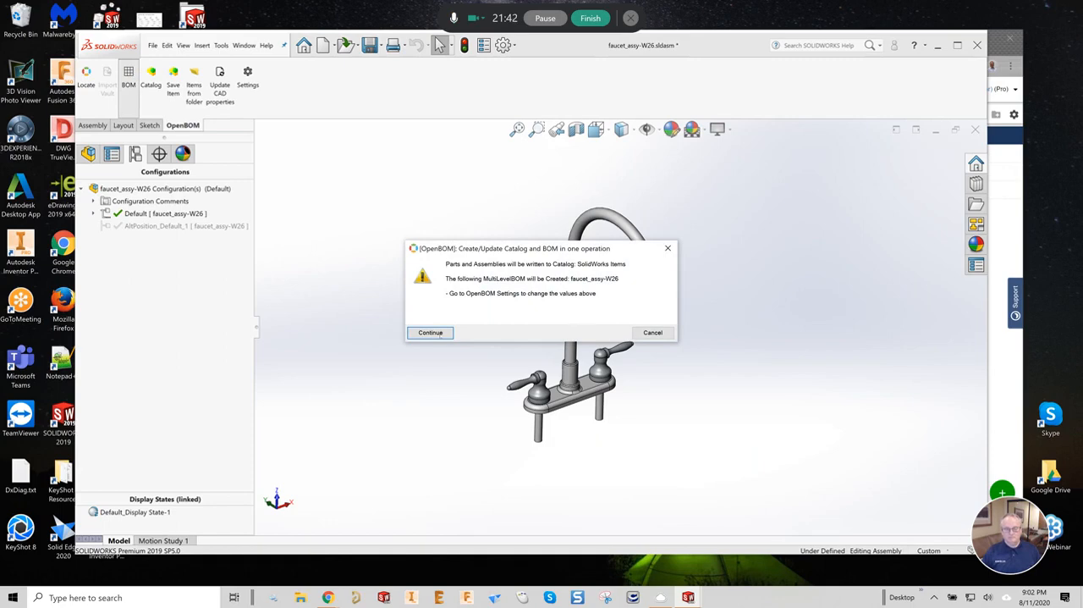
left_click(439, 334)
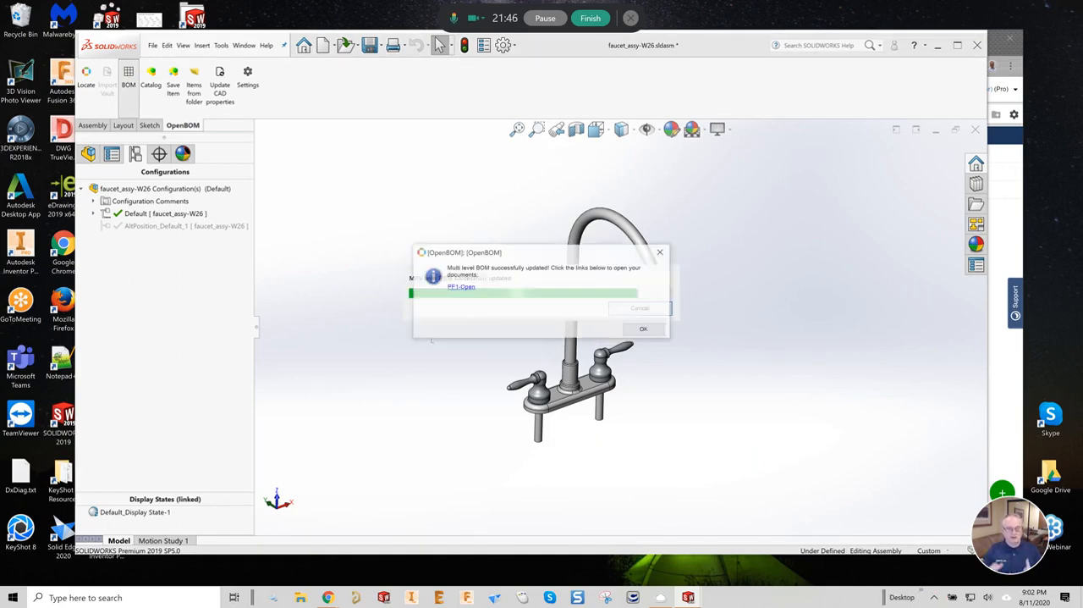
left_click(462, 287)
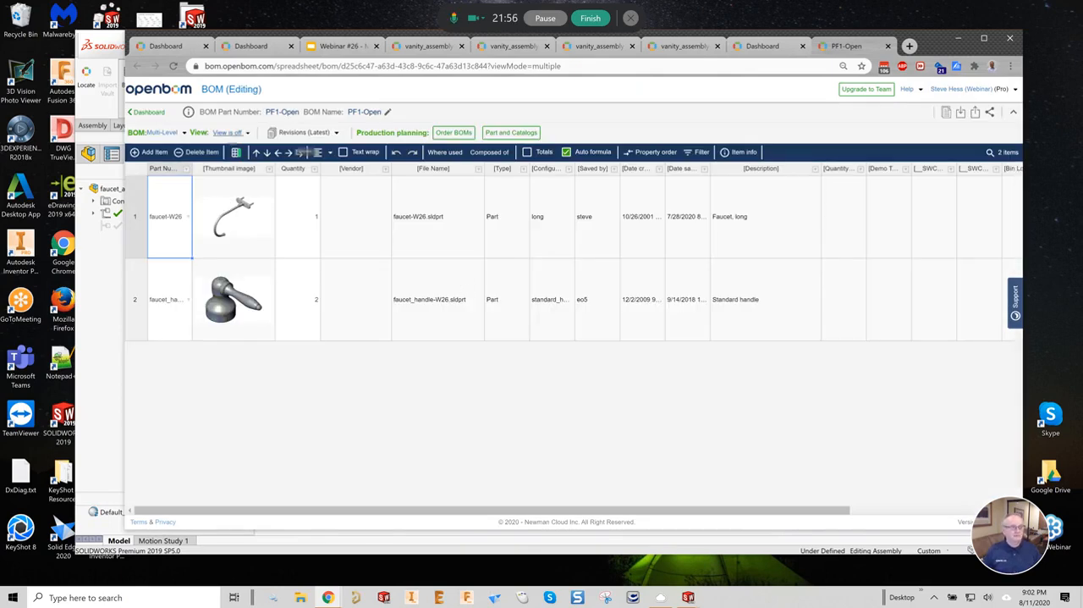
left_click(148, 112)
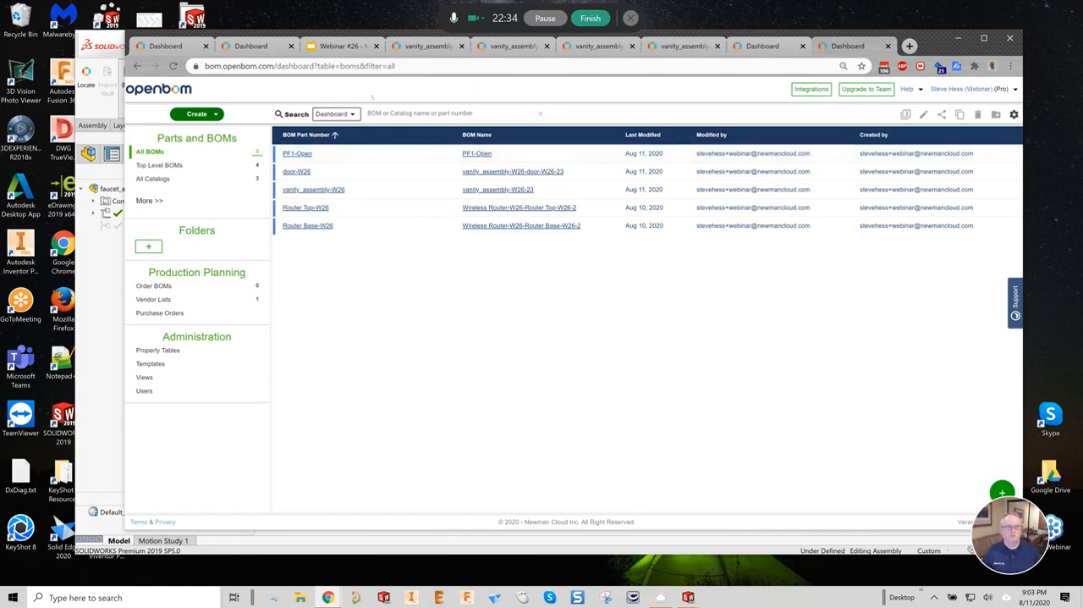
- Switch to the Webinar #26 slides and present the deck from the "Do's and Don'ts" slide
left_click(343, 45)
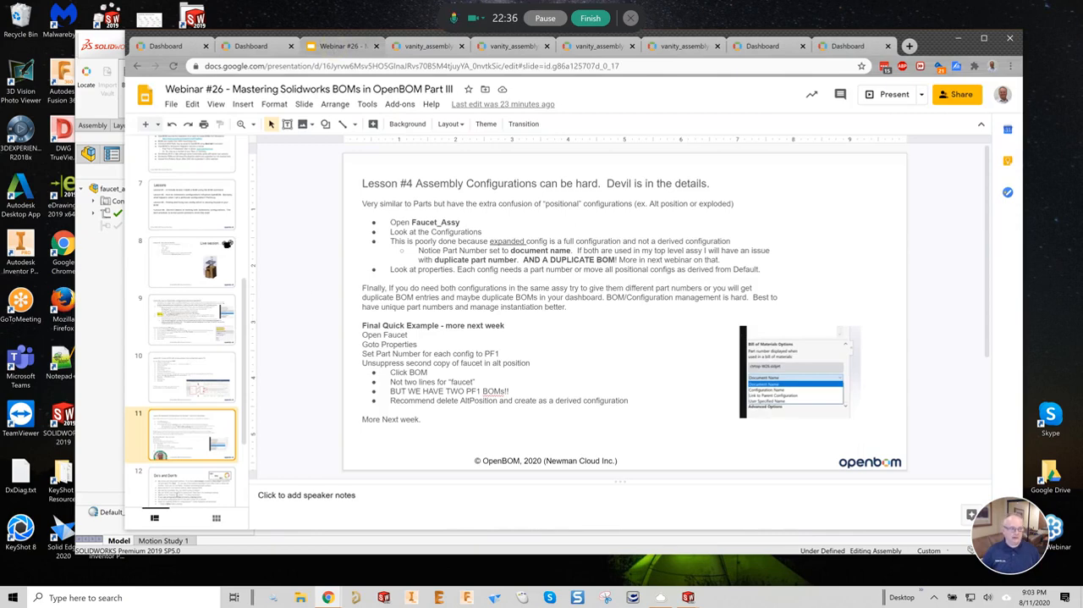
key("Down")
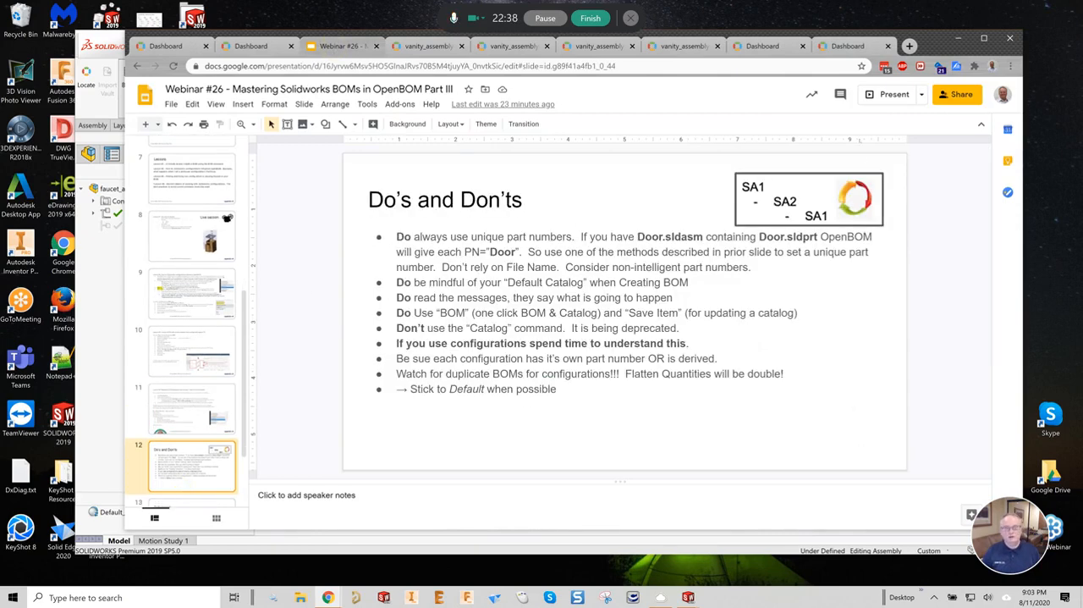
left_click(895, 94)
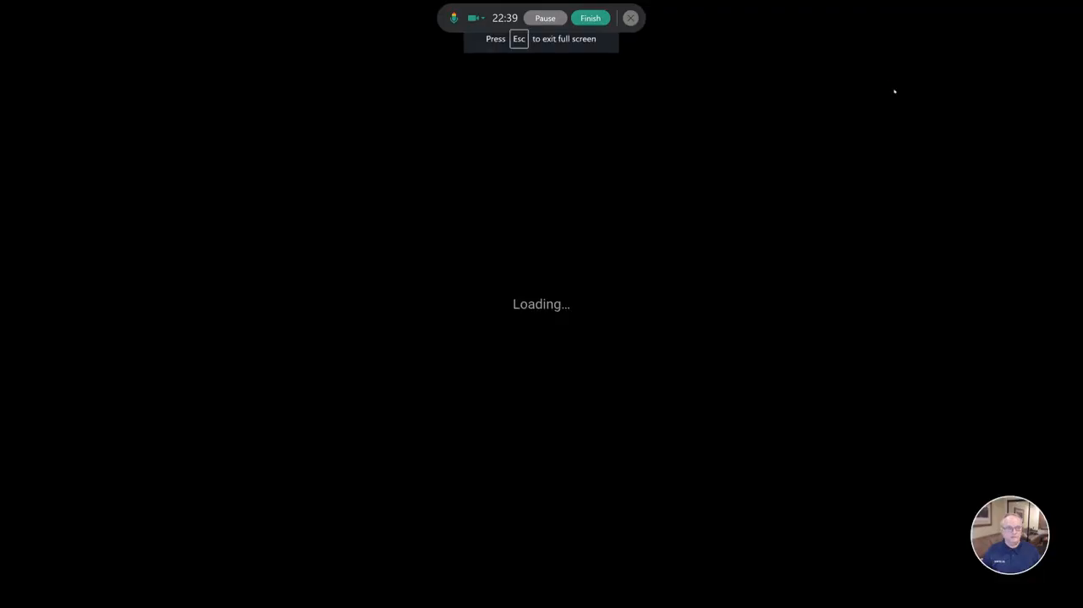